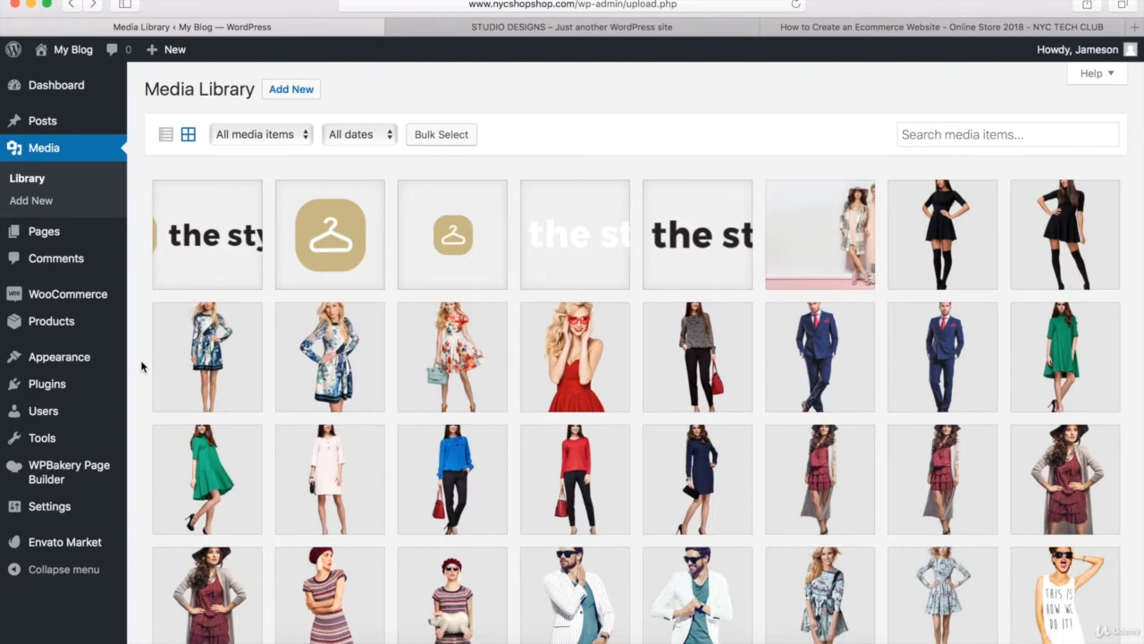
- Open the theme customizer and preview the homepage at tablet, mobile and desktop sizes
mouse_move(97, 365)
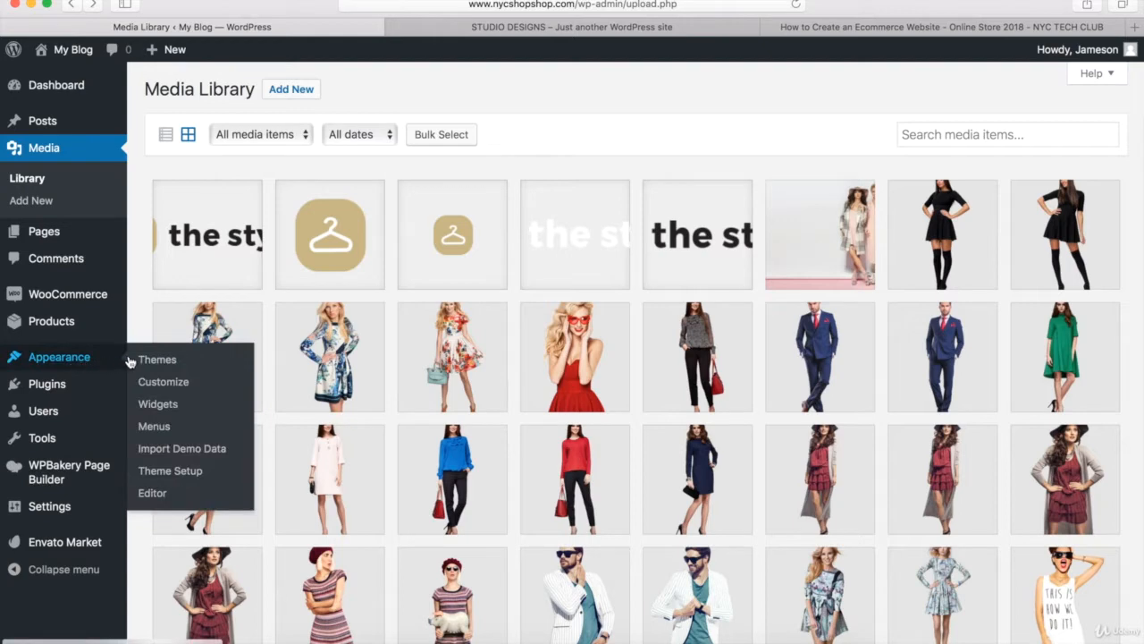
left_click(161, 385)
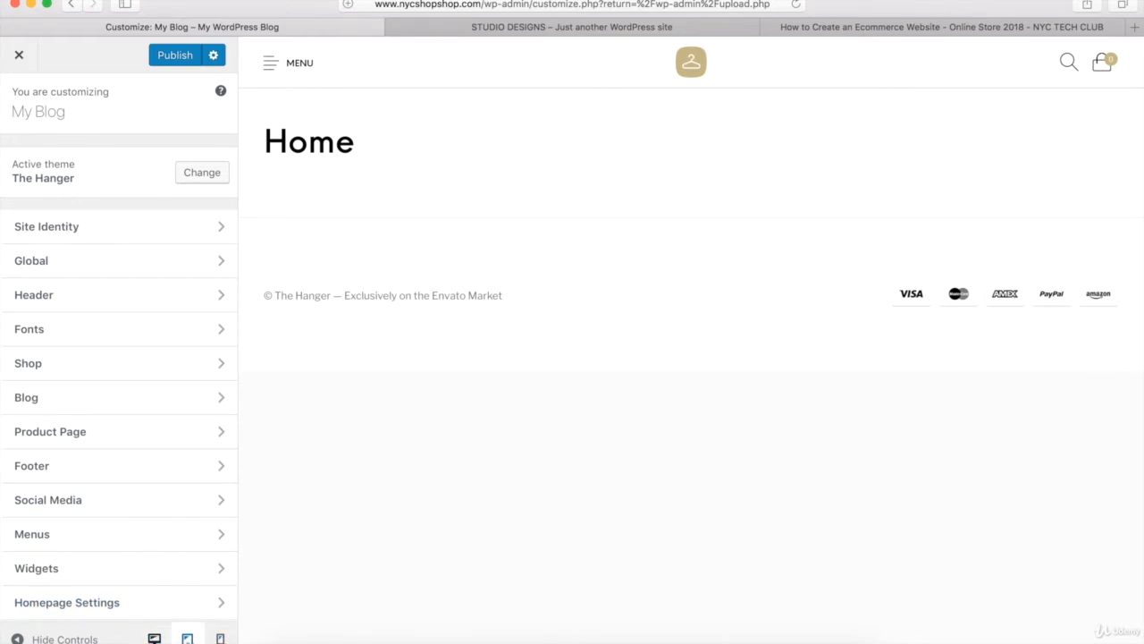
left_click(187, 638)
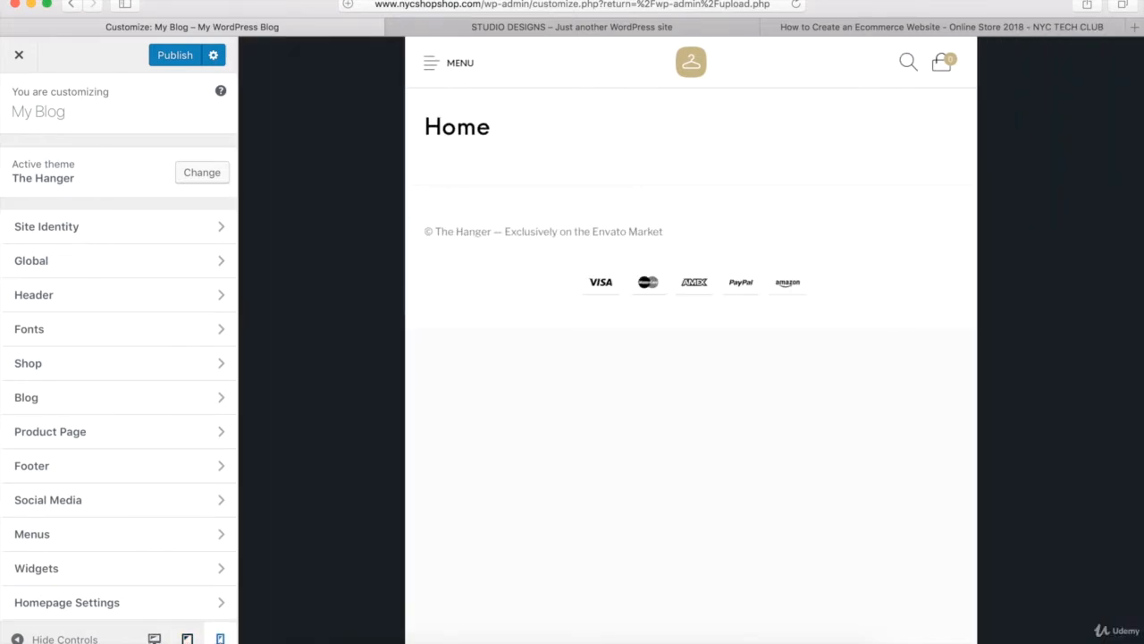
left_click(220, 638)
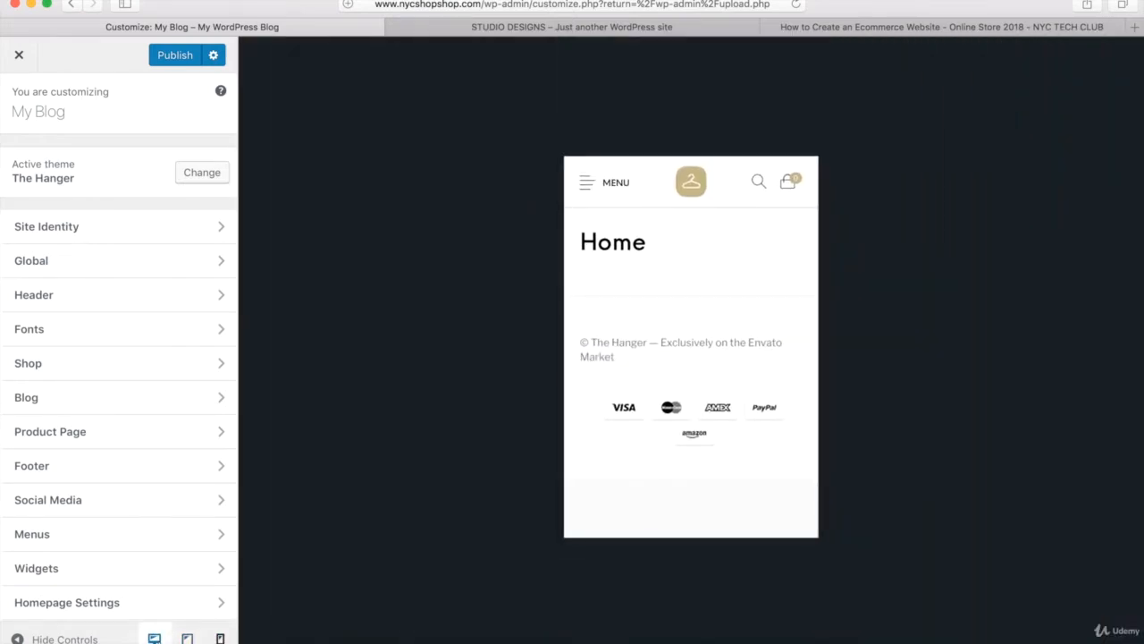
left_click(154, 638)
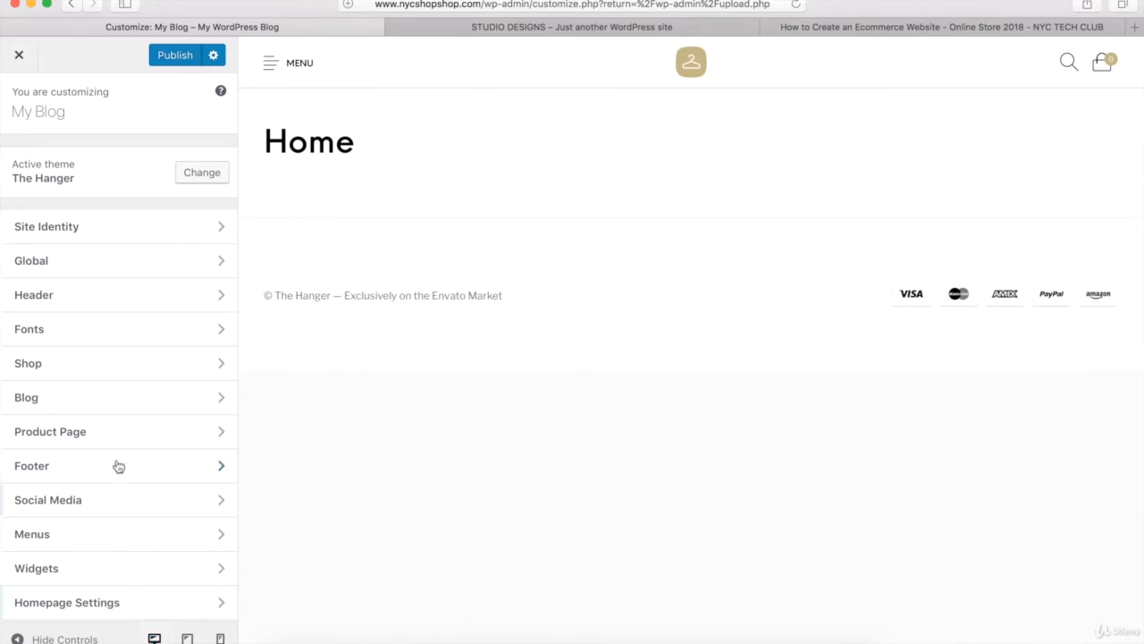
- In the Site Identity settings, set the site title to NYC SHOP SHOP and clear the tagline
left_click(55, 227)
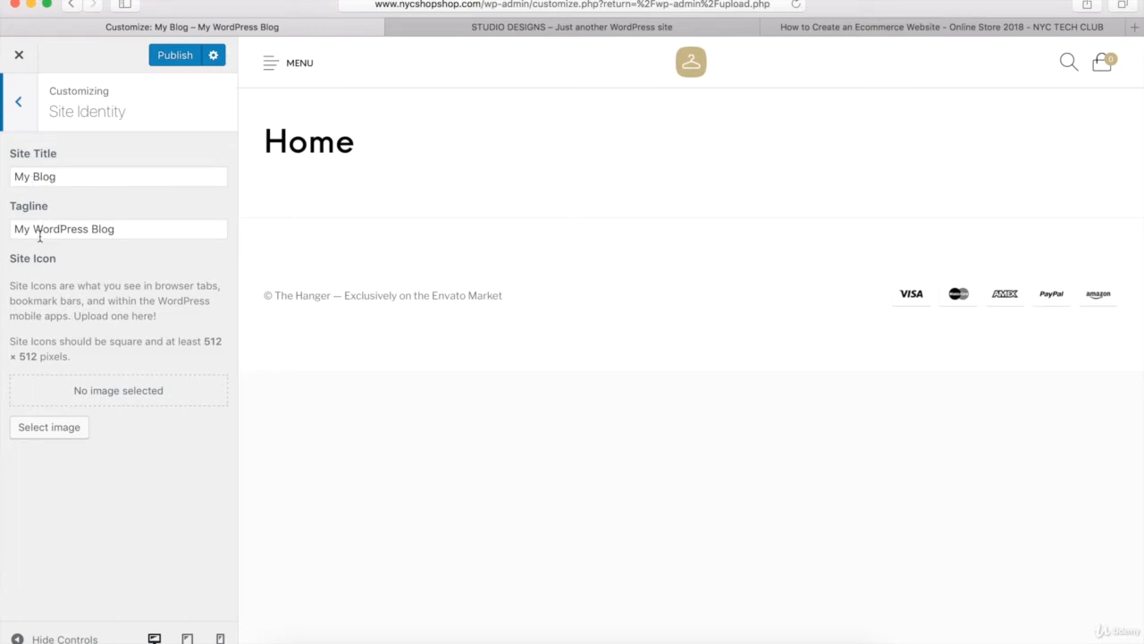
left_click_drag(69, 176, 16, 176)
key("BackSpace")
type("N")
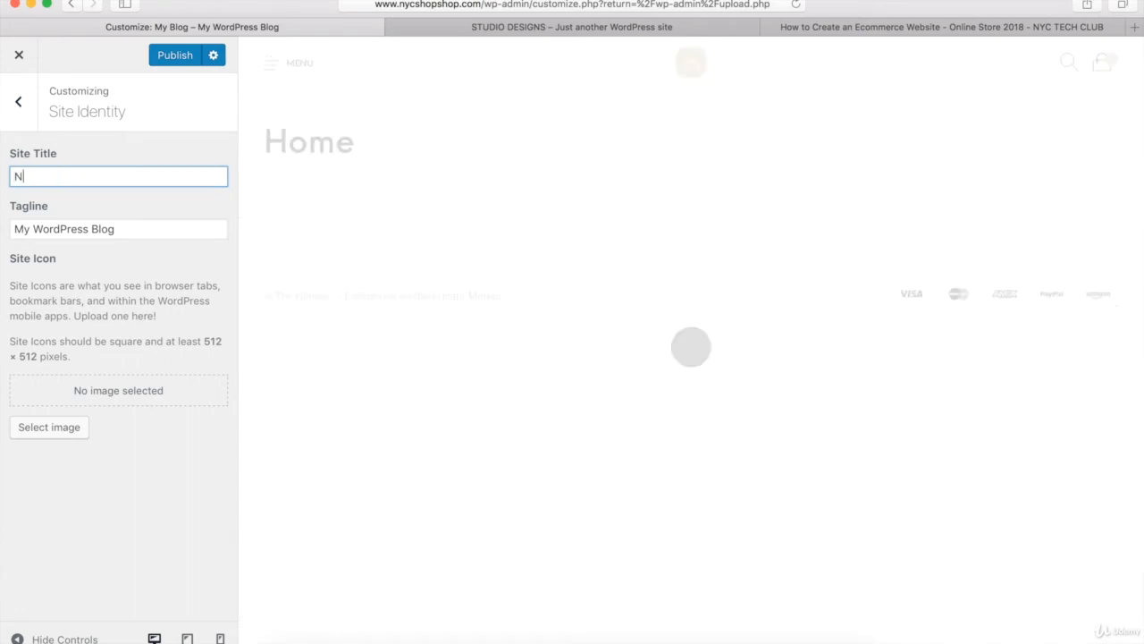
type("YC SHOP SHOP")
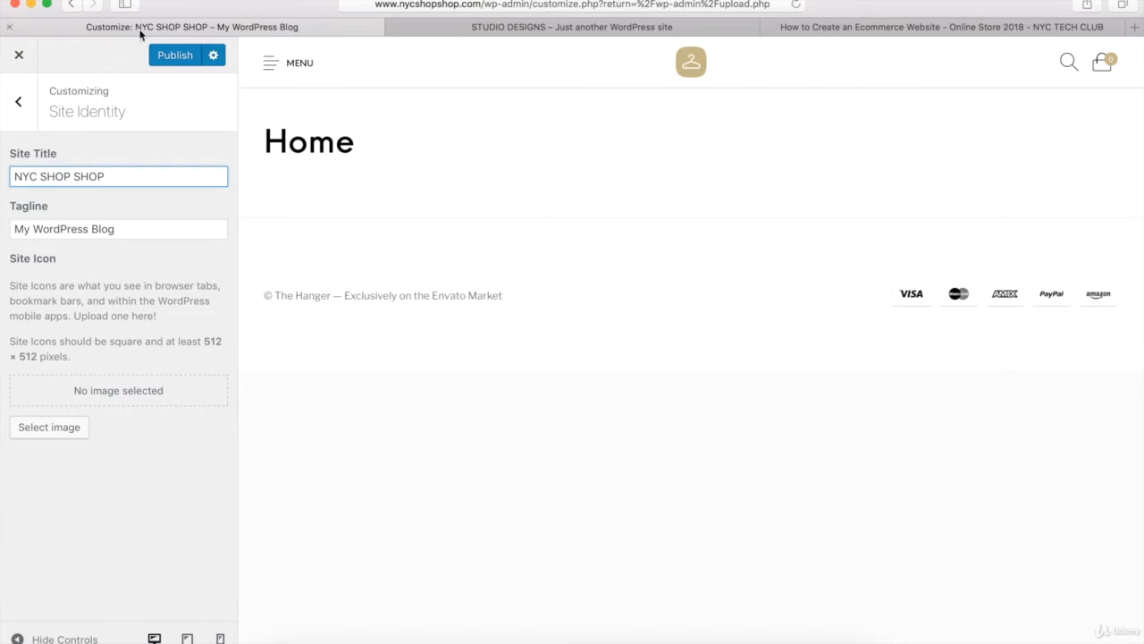
left_click_drag(126, 232, 11, 225)
key("BackSpace")
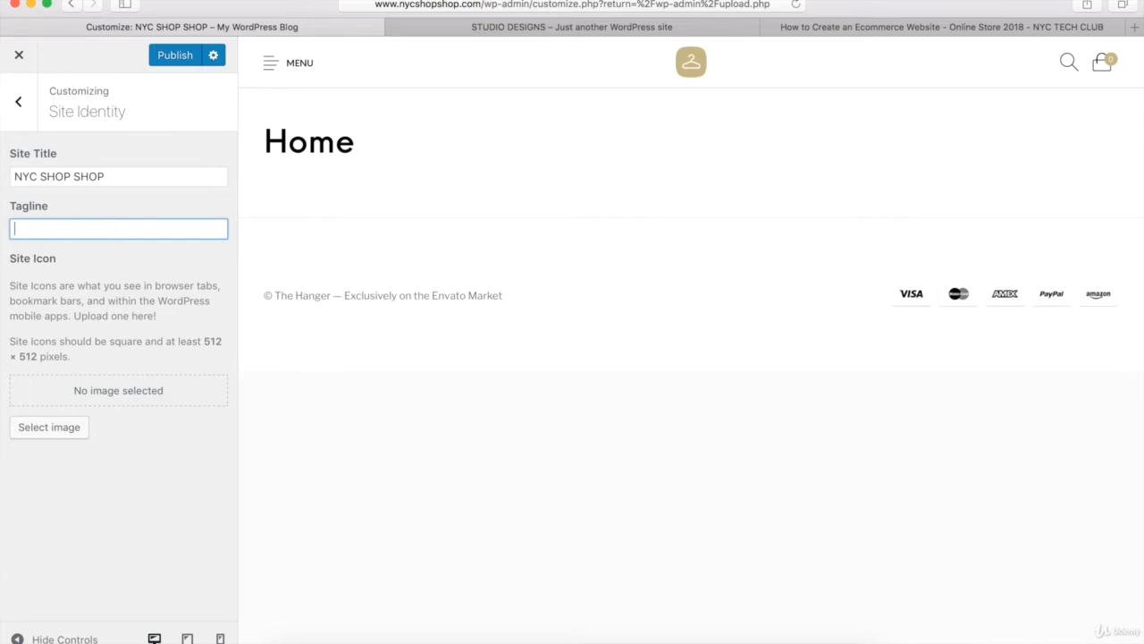
left_click(123, 503)
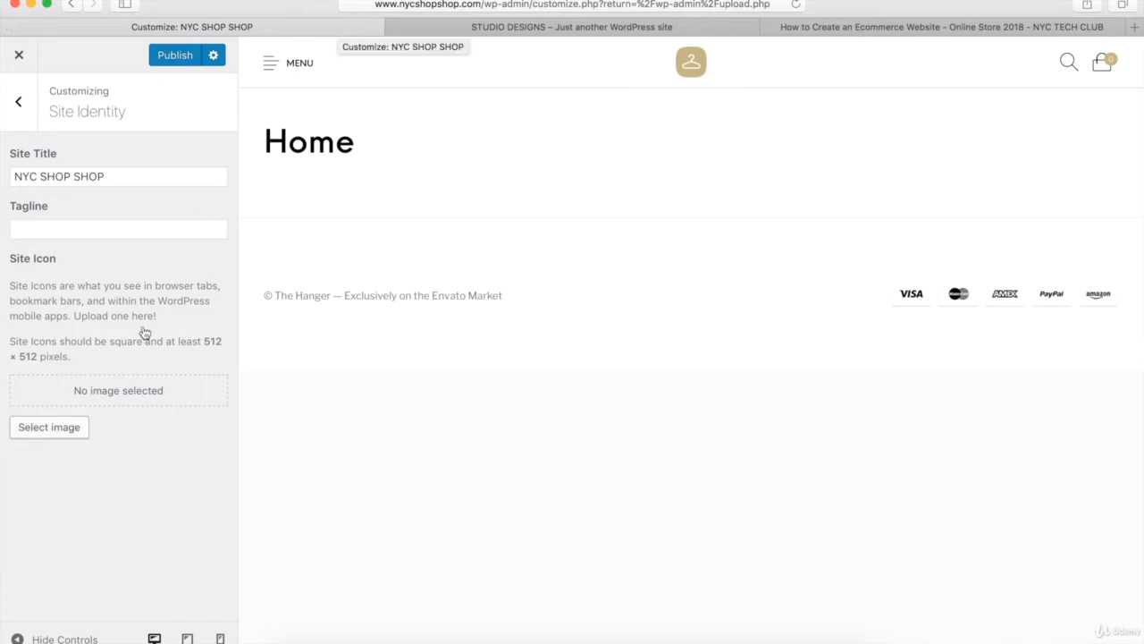
- Set the site icon to style-icon-small-2.png from the media library, without cropping it
left_click(61, 432)
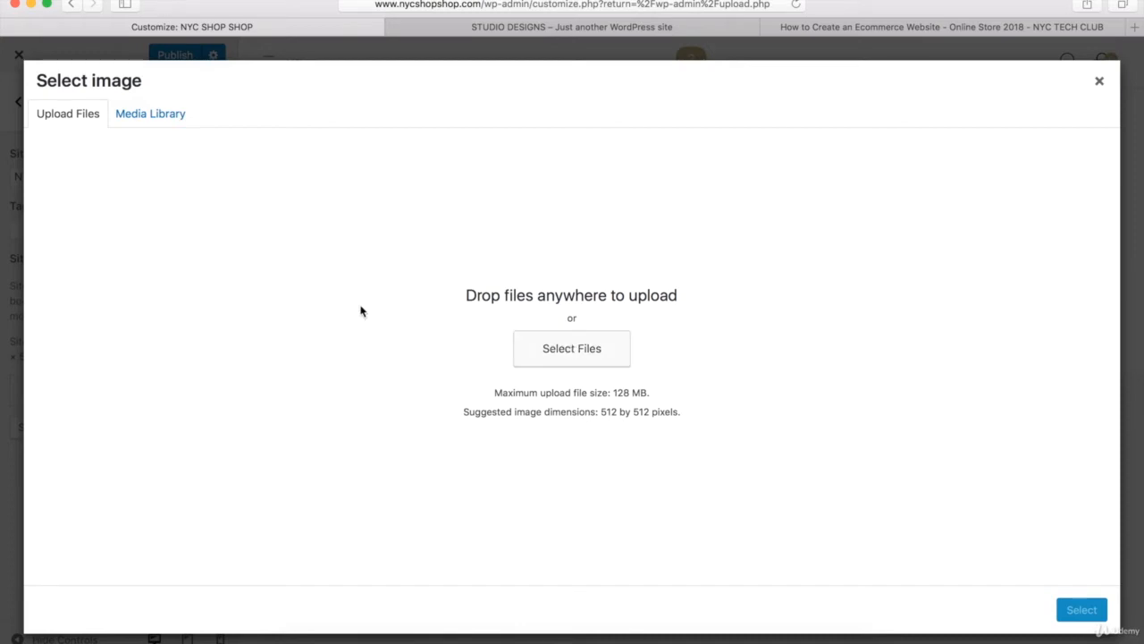
left_click(147, 119)
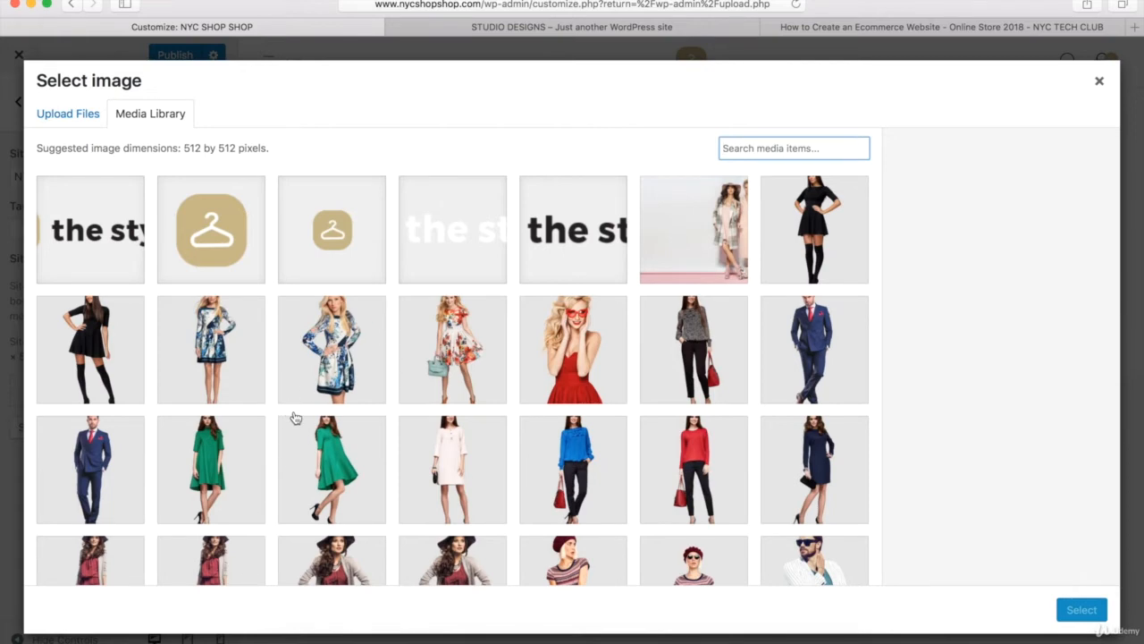
left_click(333, 238)
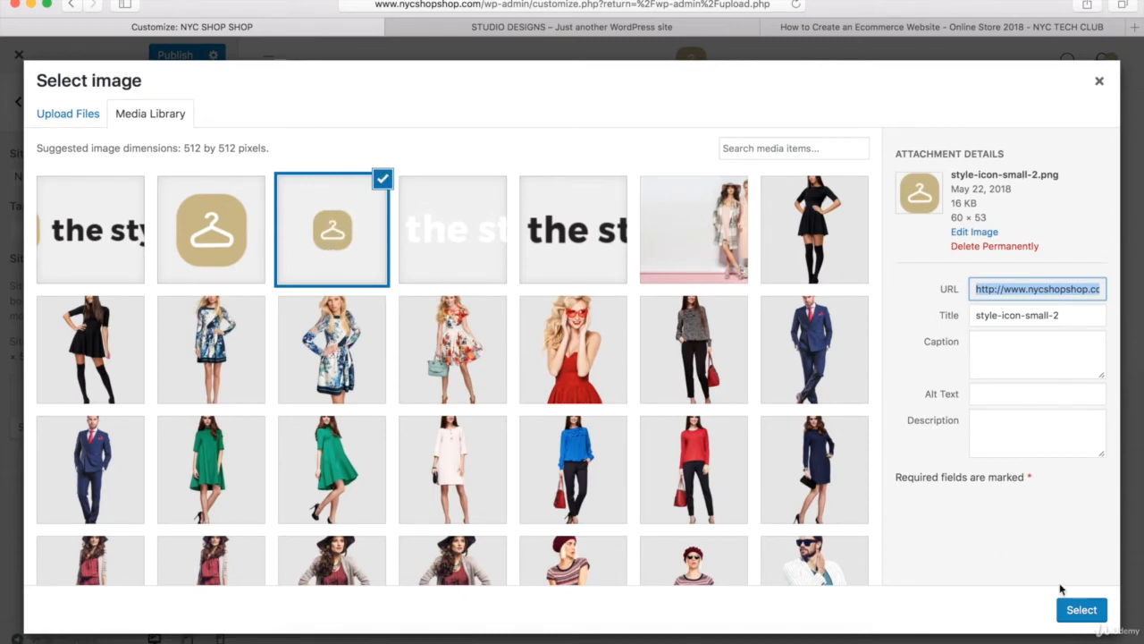
left_click(1078, 614)
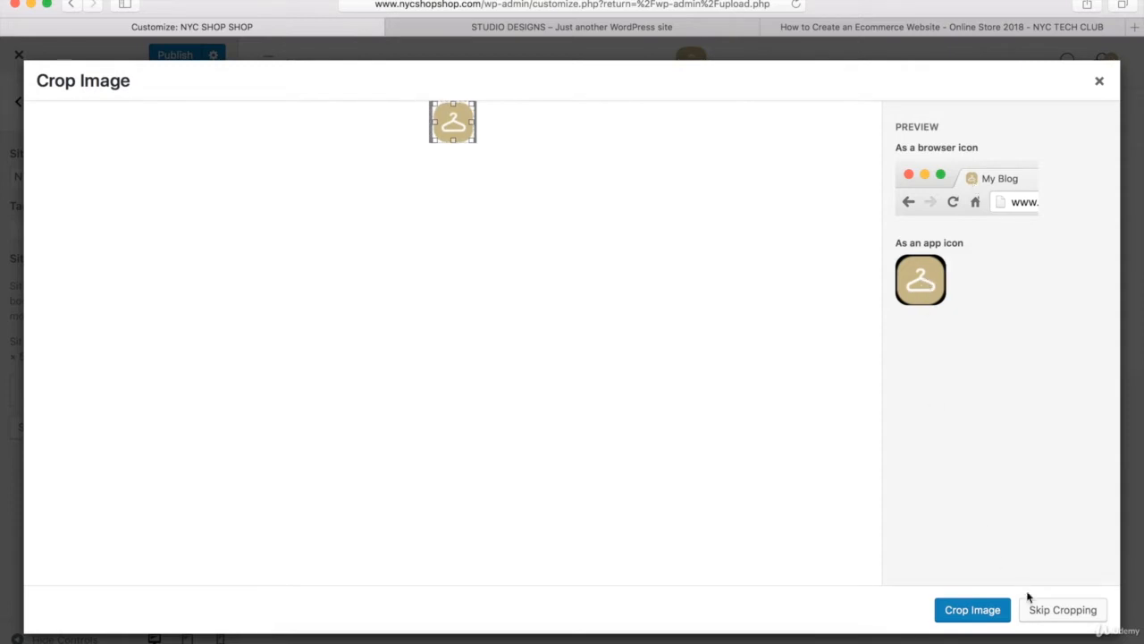
left_click(1063, 613)
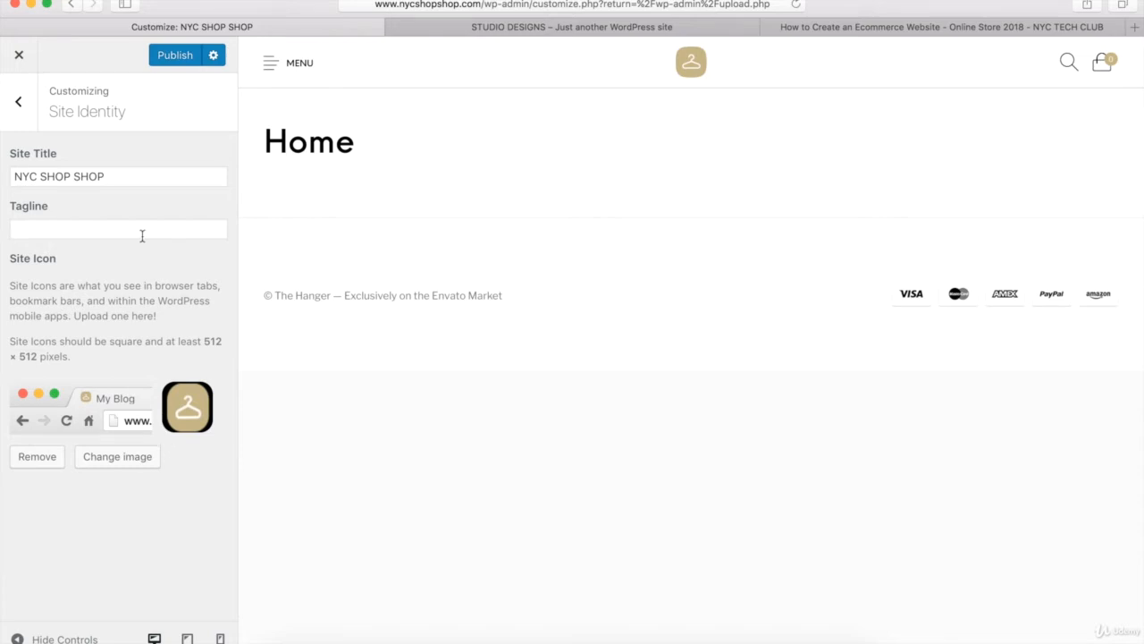
left_click(20, 106)
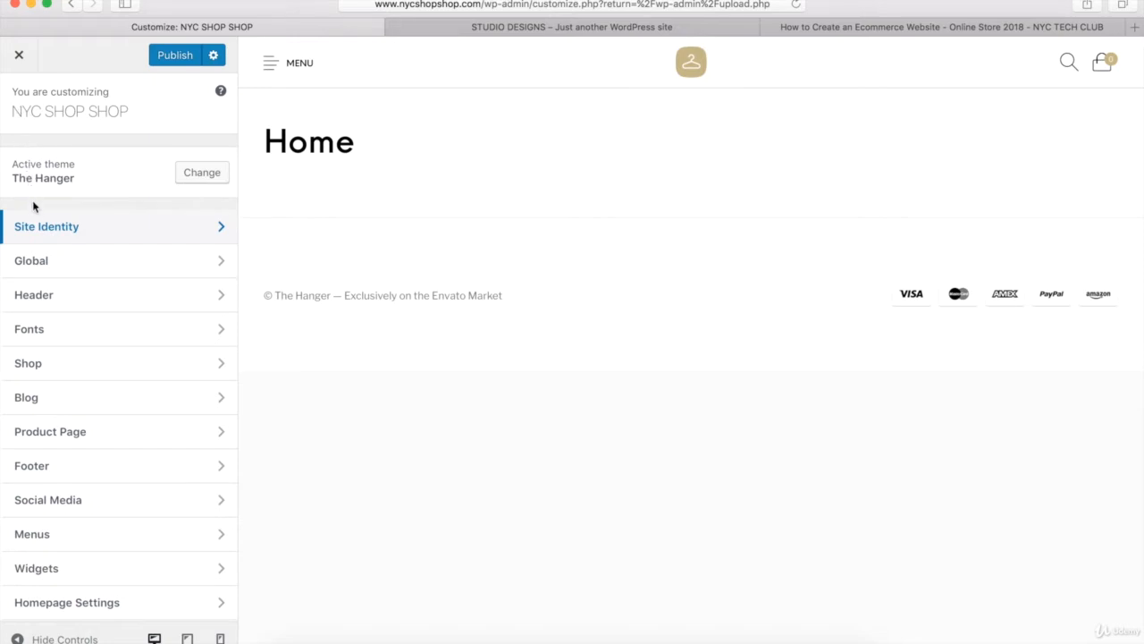
- Try the narrower boxed content layout in the Global settings, and switch back to the full-width layout
left_click(44, 264)
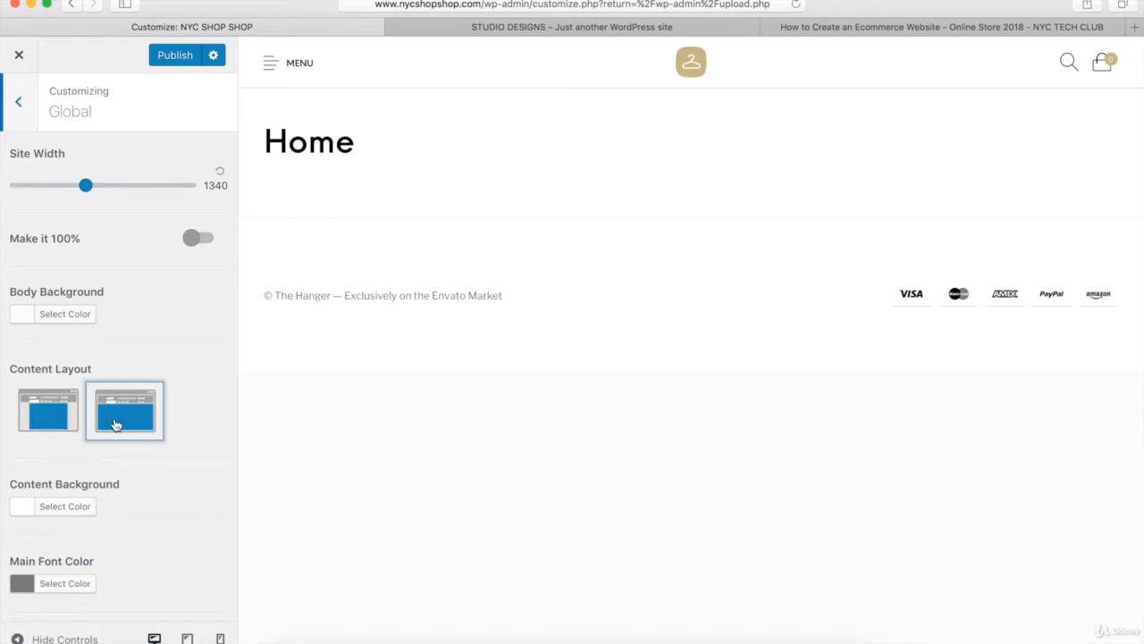
left_click(50, 417)
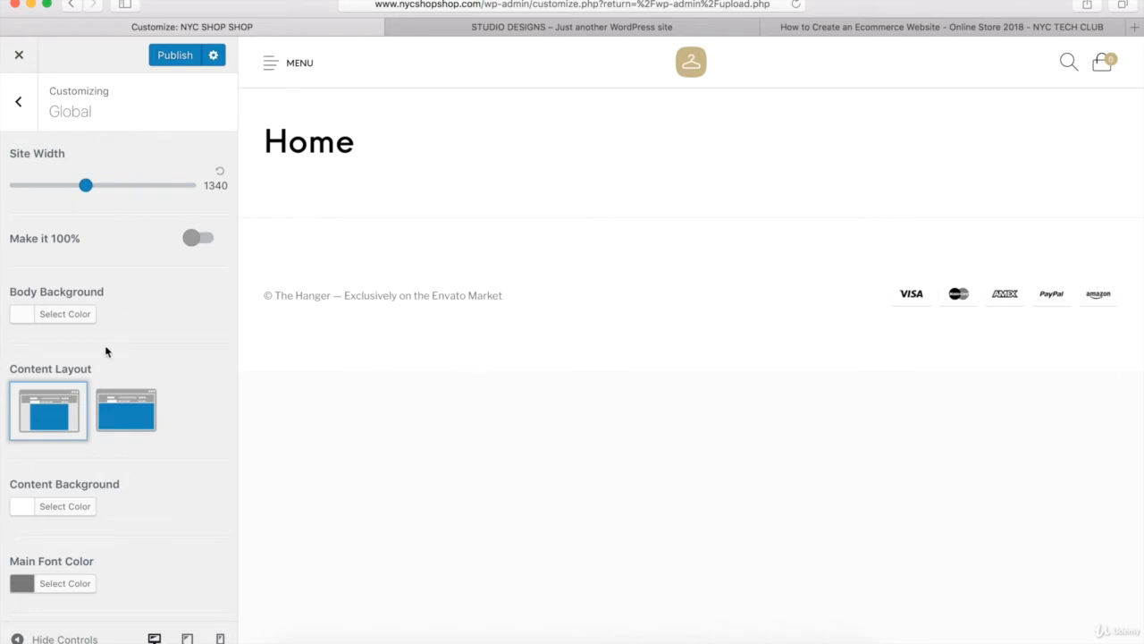
left_click(125, 415)
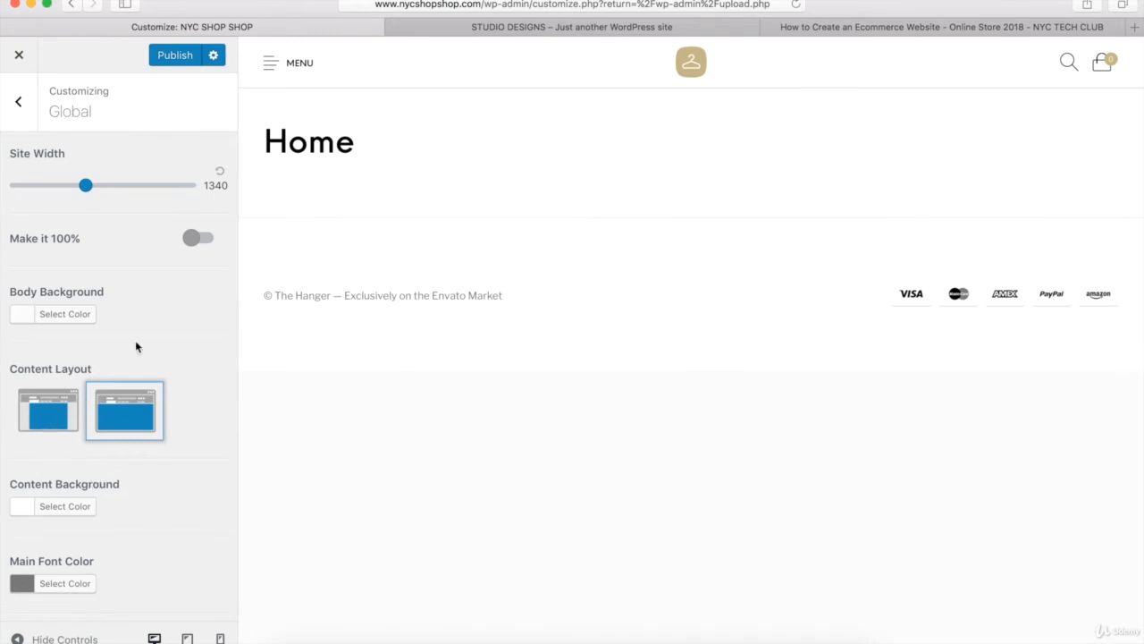
- Try red (#aa3a3a), black, green and purple (#8224e3) as the main font color, and restore its default
scroll(136, 347, "down", 4)
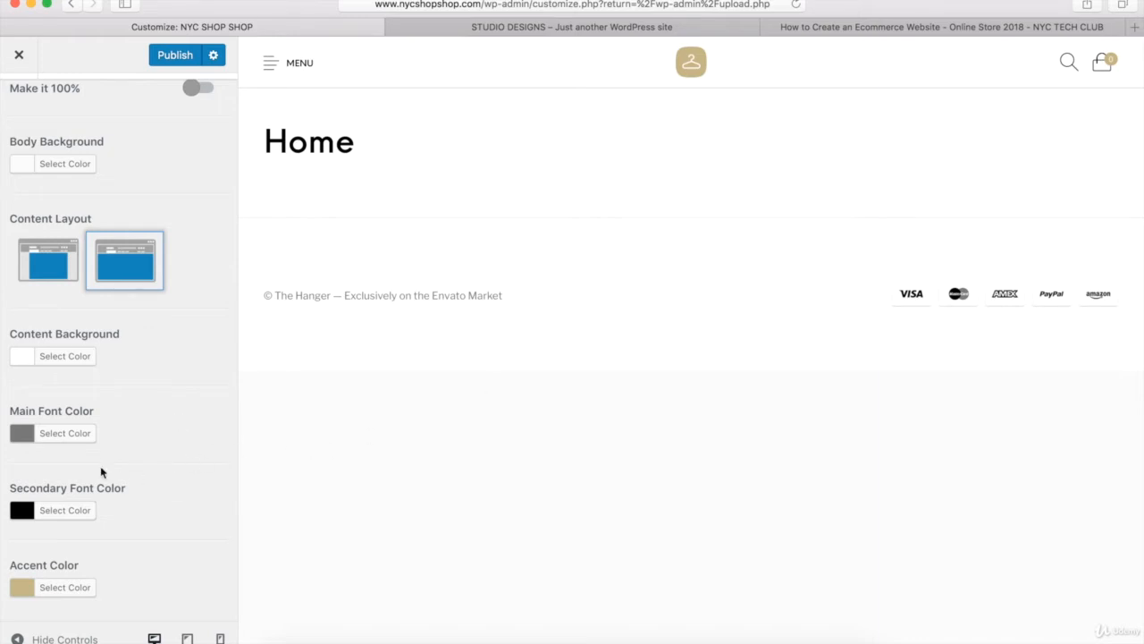
left_click(57, 436)
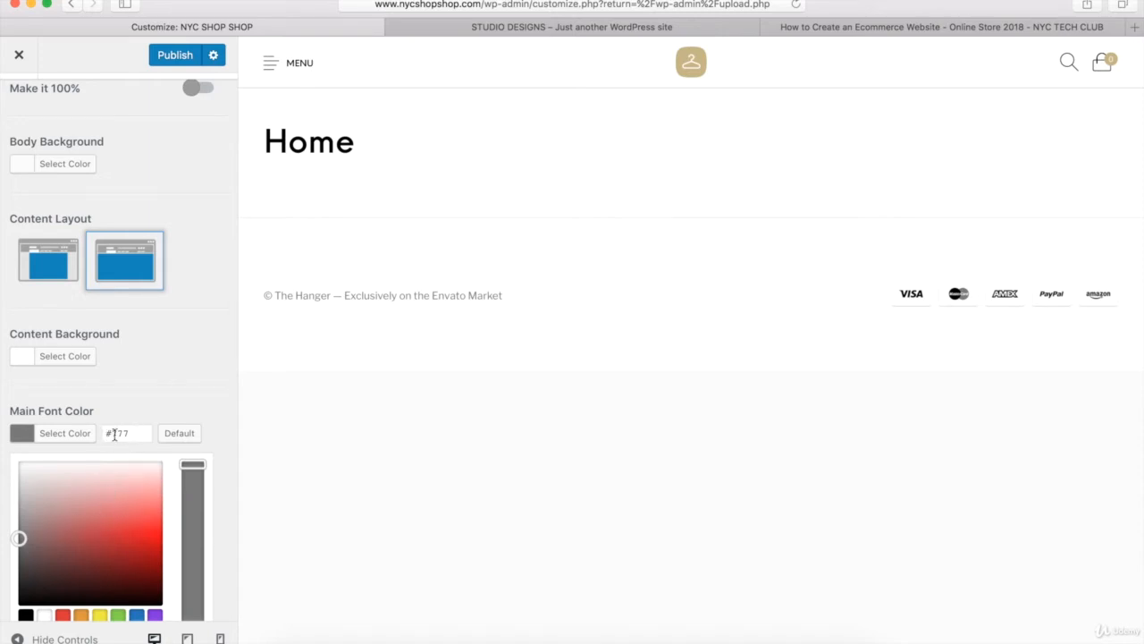
left_click_drag(18, 537, 91, 540)
scroll(90, 536, "down", 3)
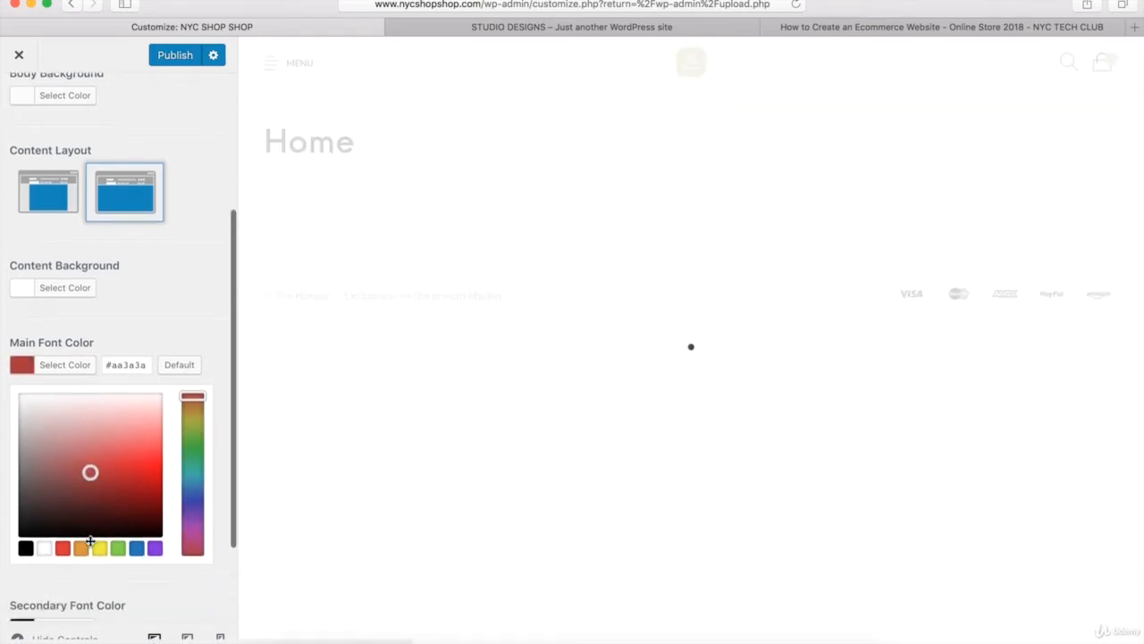
left_click(26, 510)
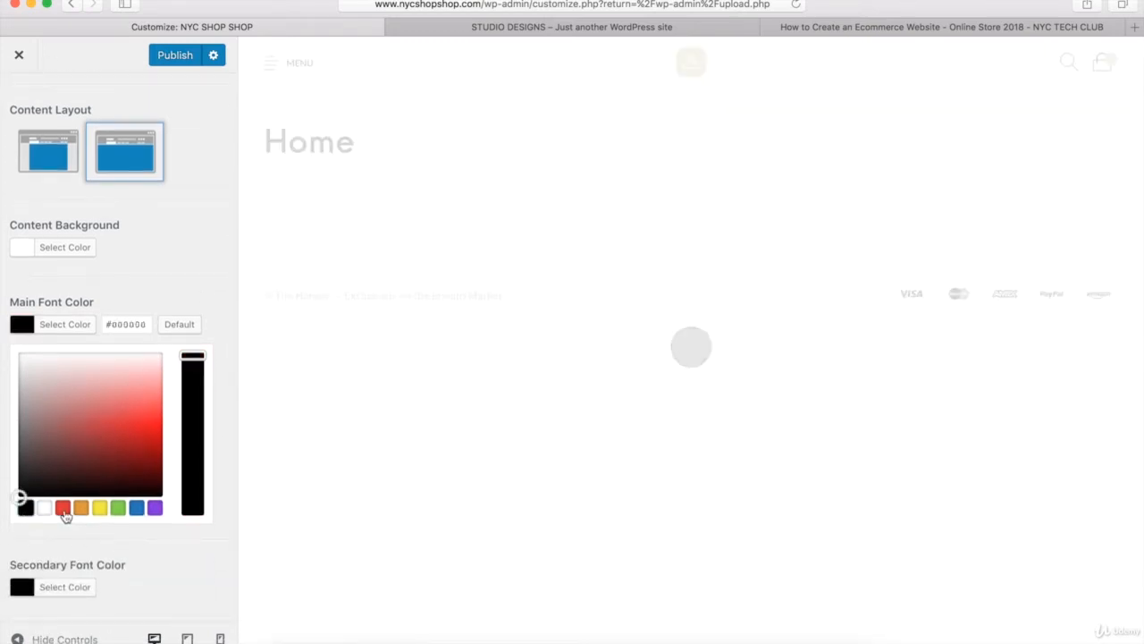
left_click(117, 509)
left_click(155, 508)
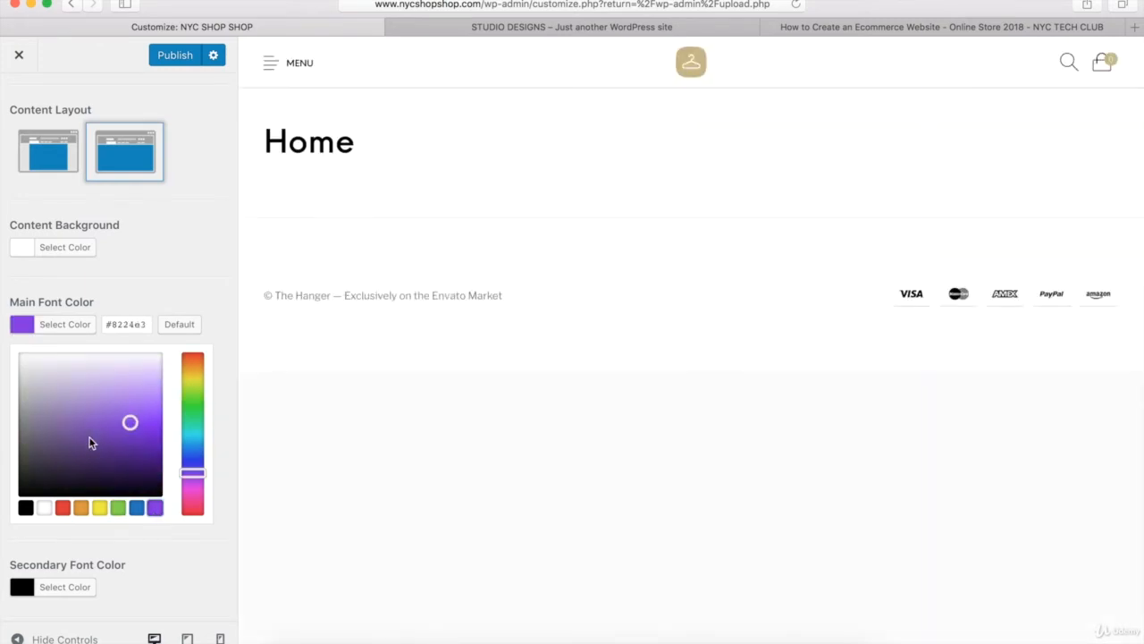
left_click(180, 327)
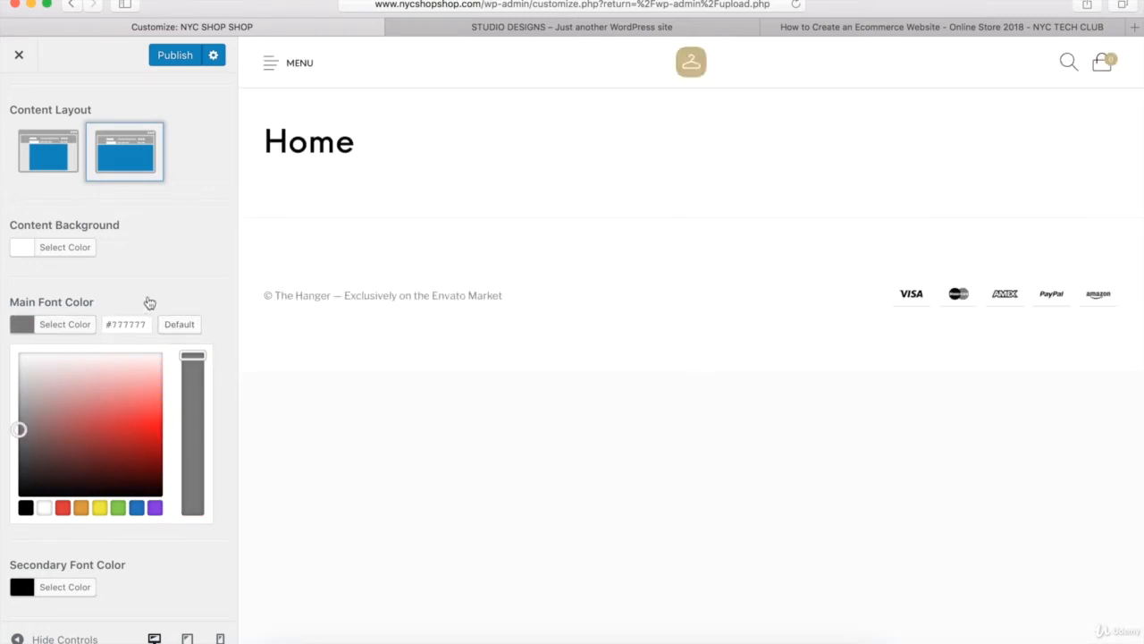
left_click(65, 327)
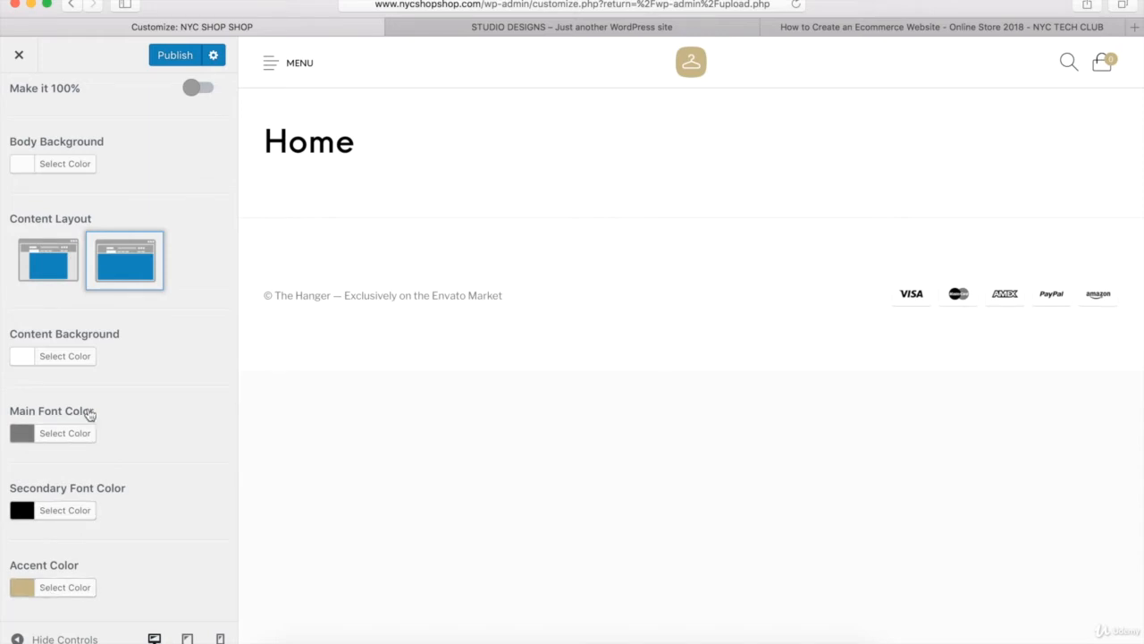
scroll(104, 496, "up", 3)
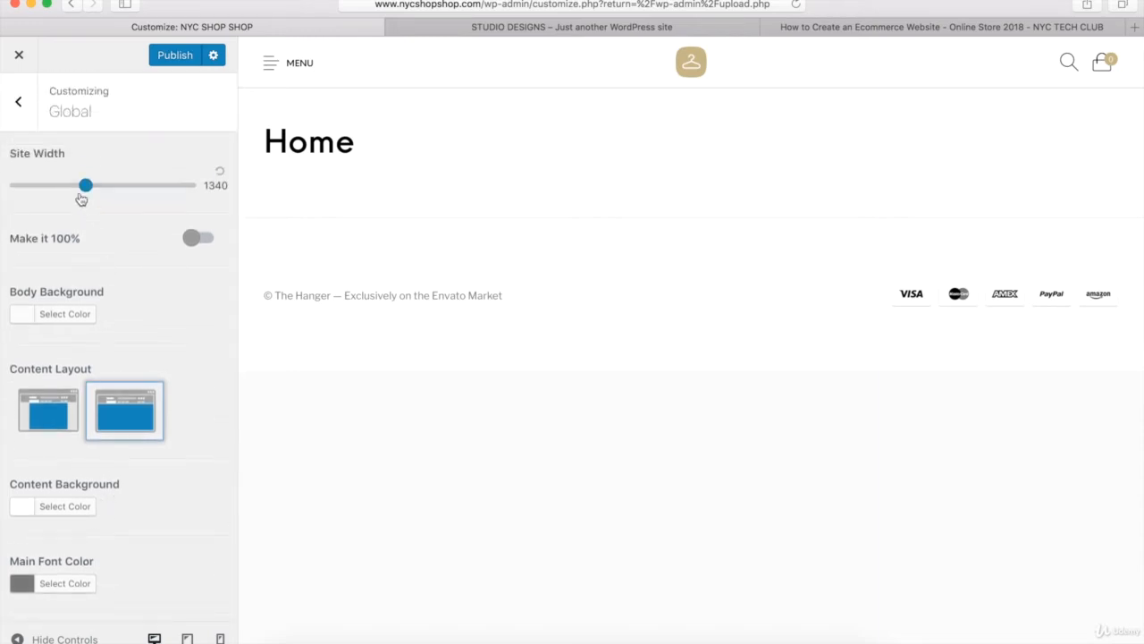
left_click(18, 103)
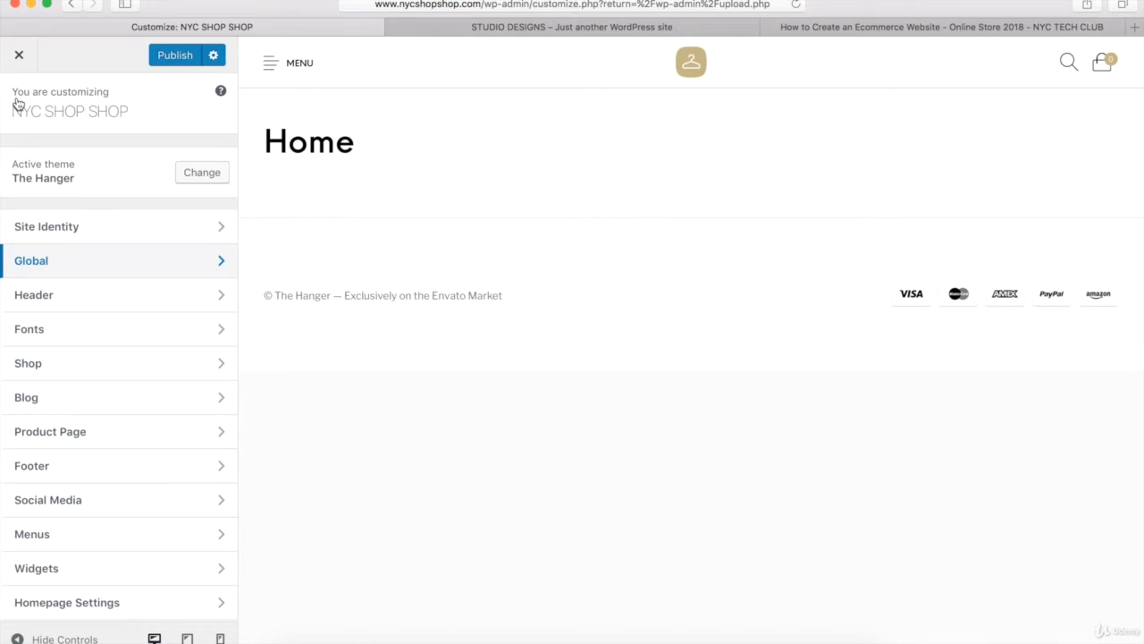
- Try a black (#000000) header background in the header's general settings, and restore the default color
left_click(41, 295)
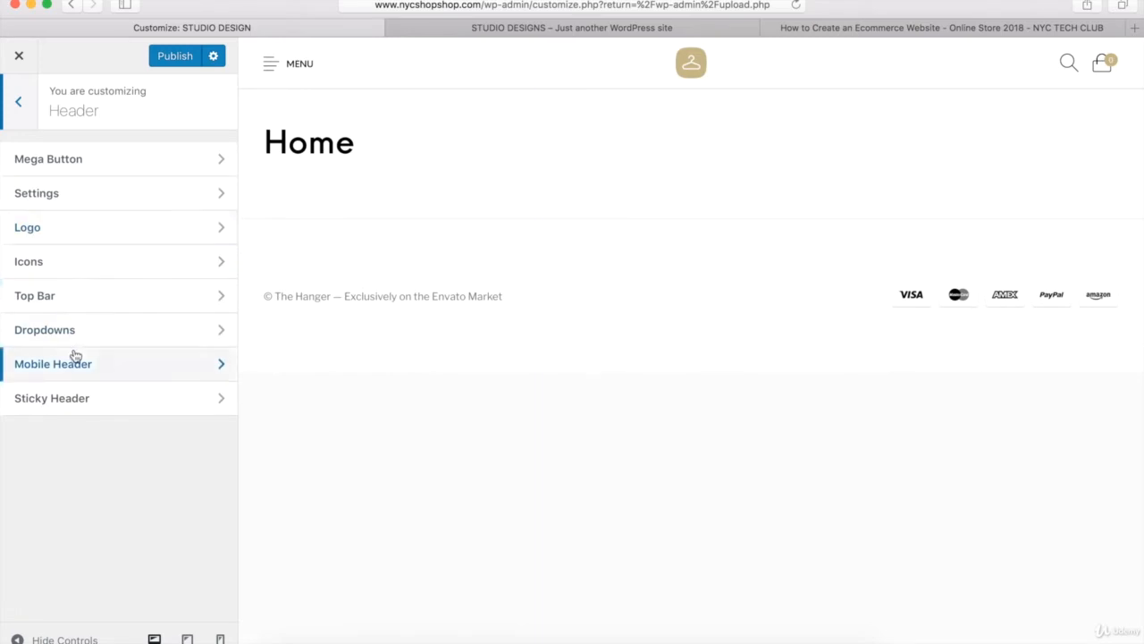
left_click(55, 197)
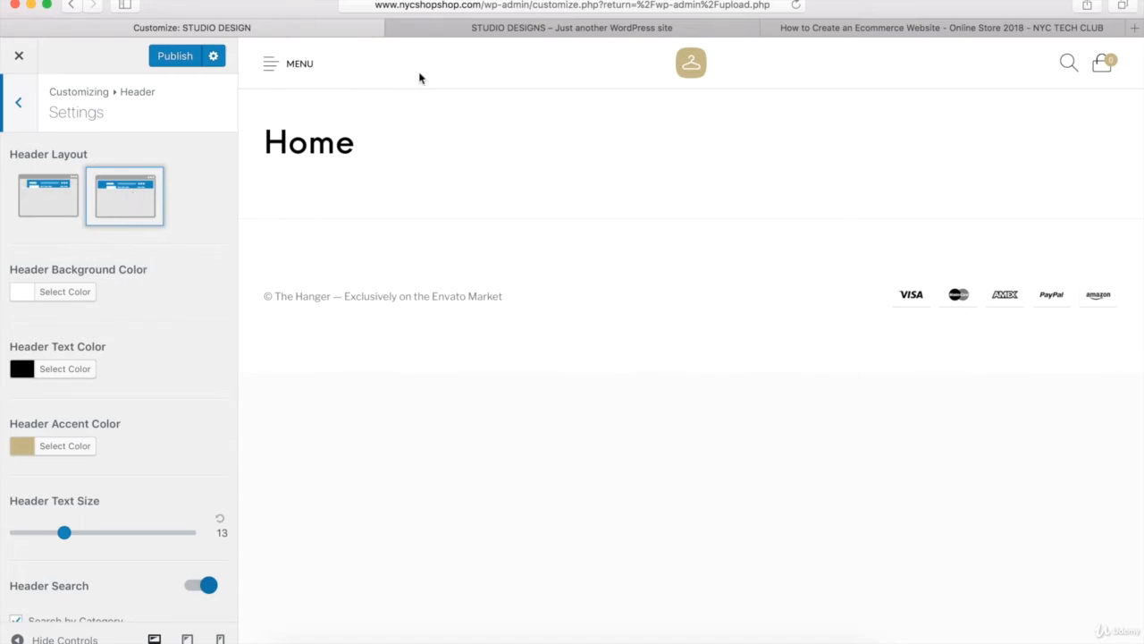
left_click(79, 293)
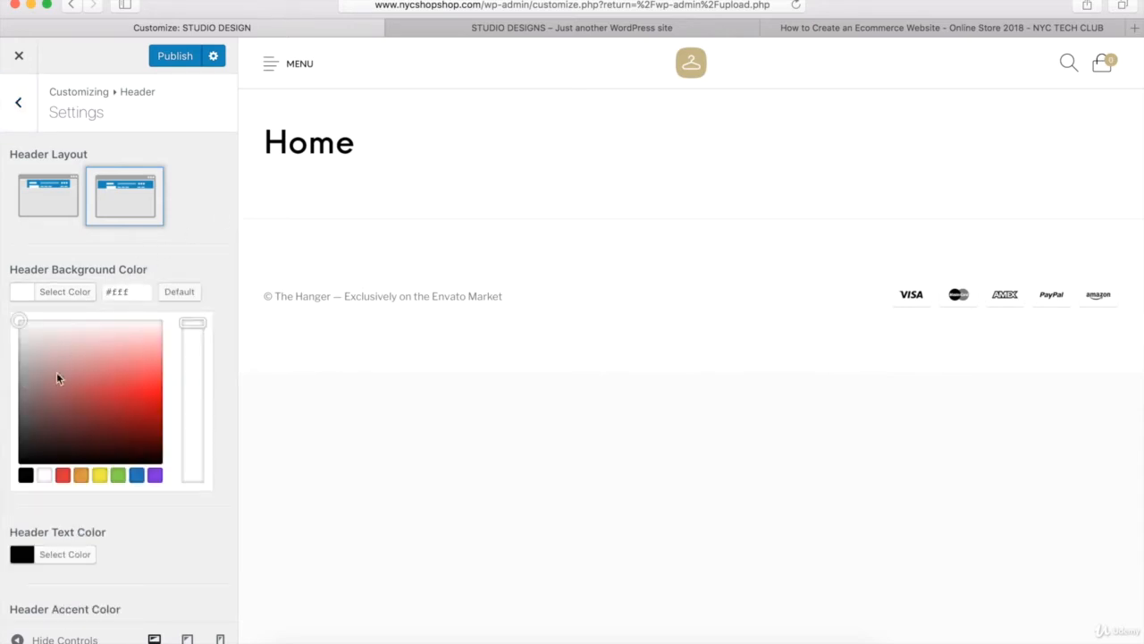
left_click(26, 476)
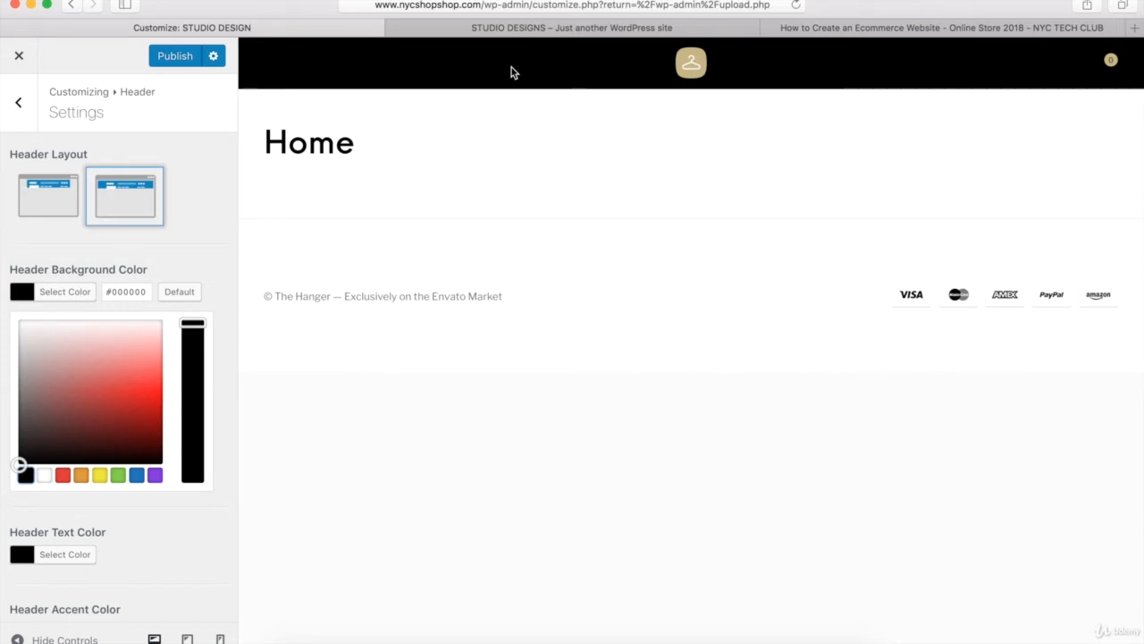
left_click(184, 293)
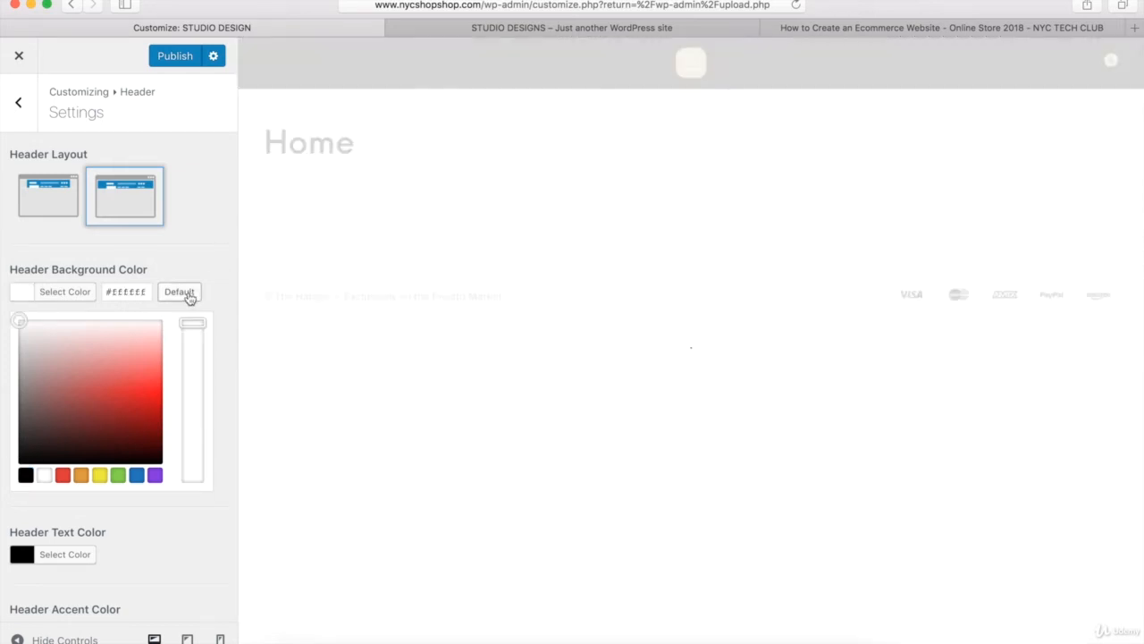
left_click(65, 295)
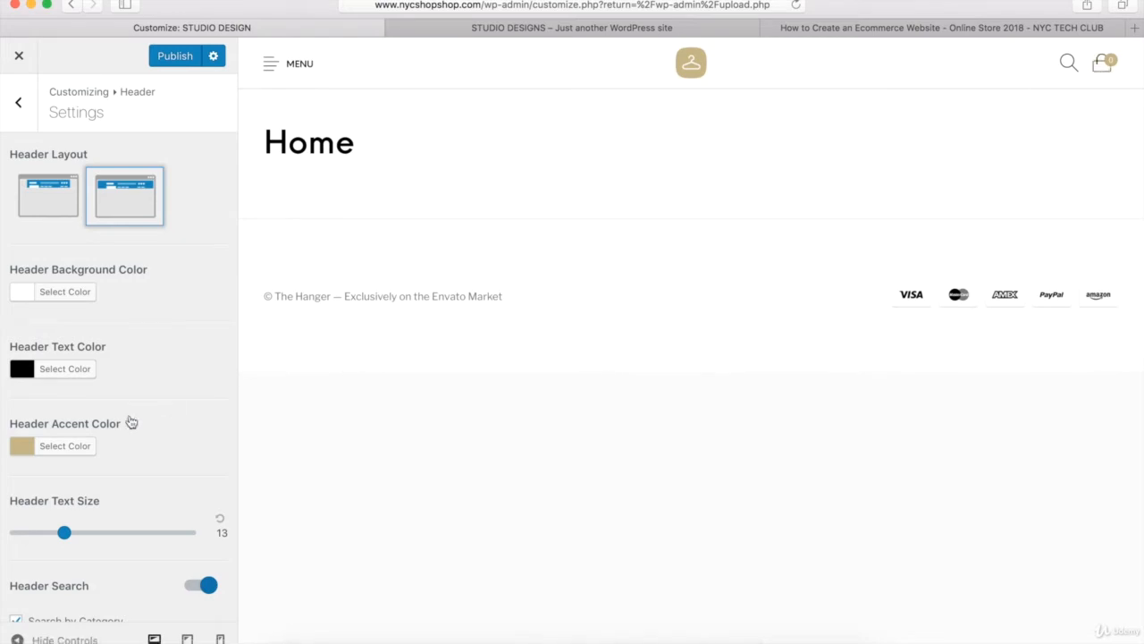
- Try red (#dd3333) as the header accent color, and restore its default
left_click(53, 453)
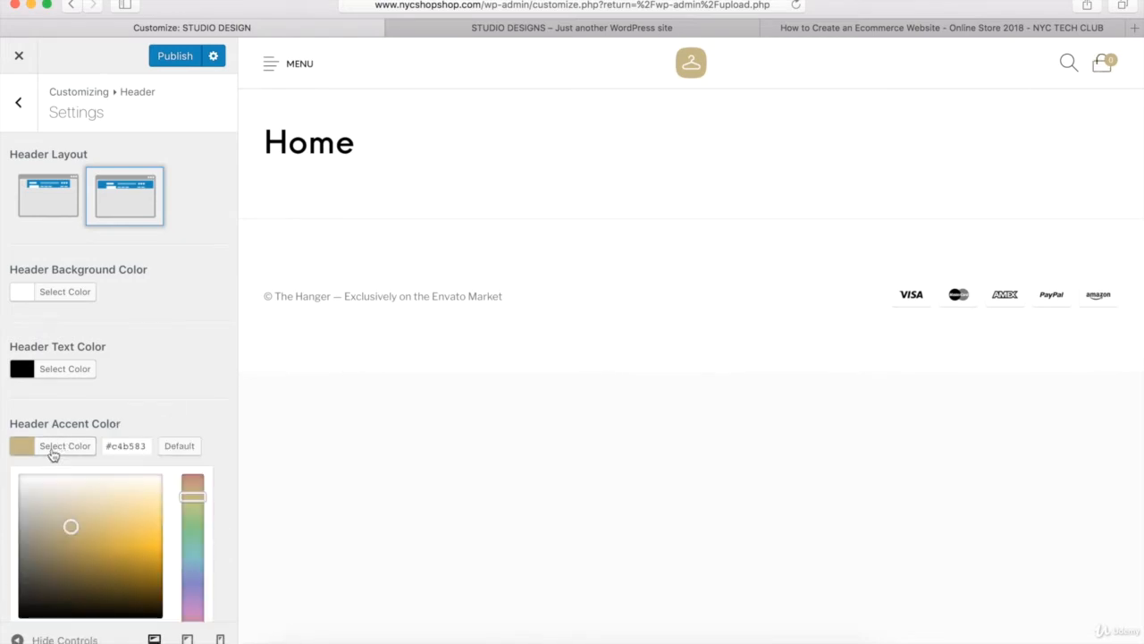
scroll(117, 439, "down", 3)
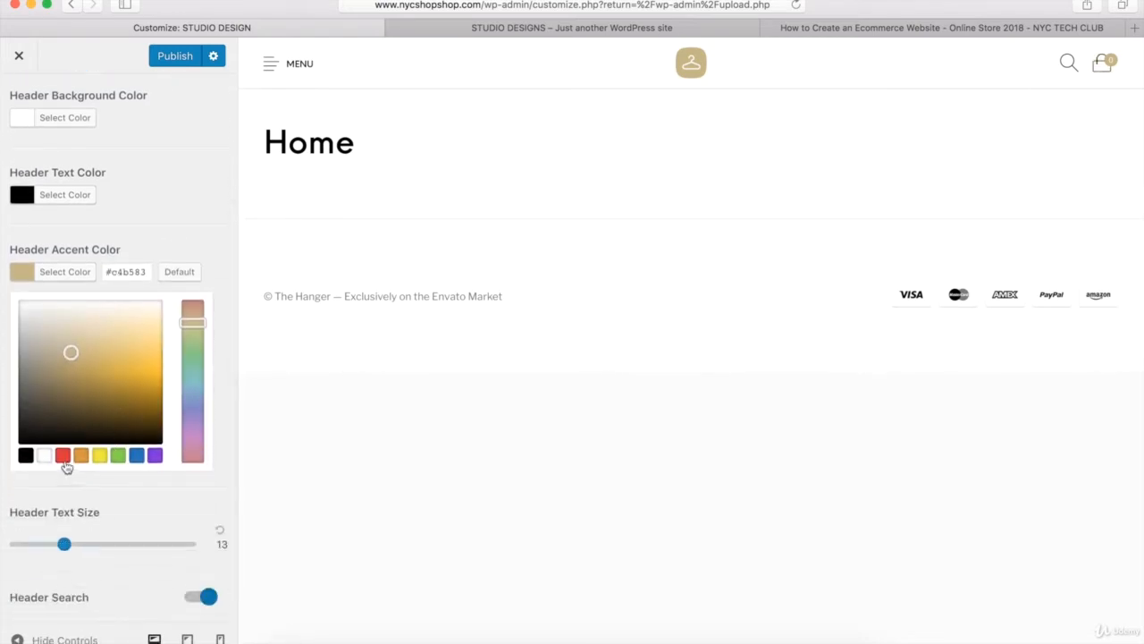
left_click(62, 456)
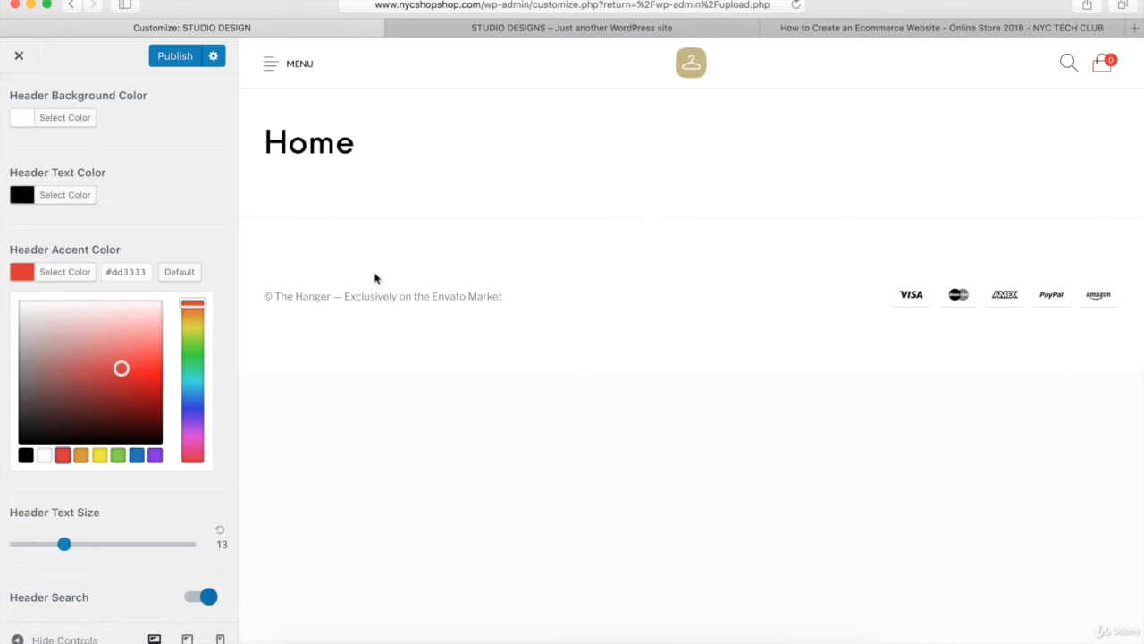
left_click(181, 272)
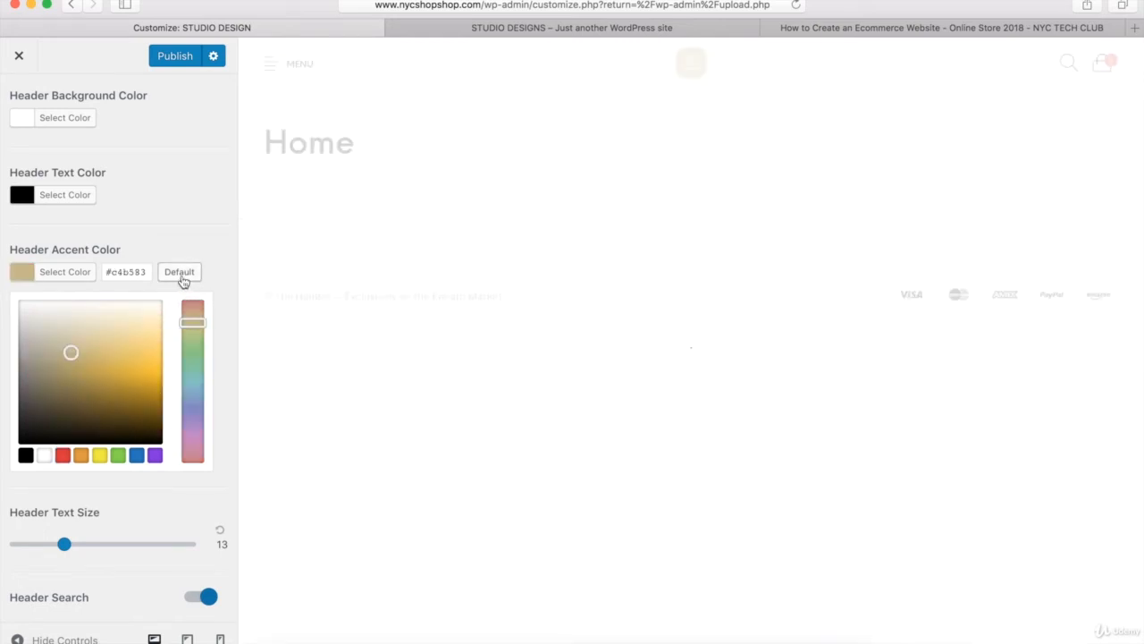
left_click(67, 272)
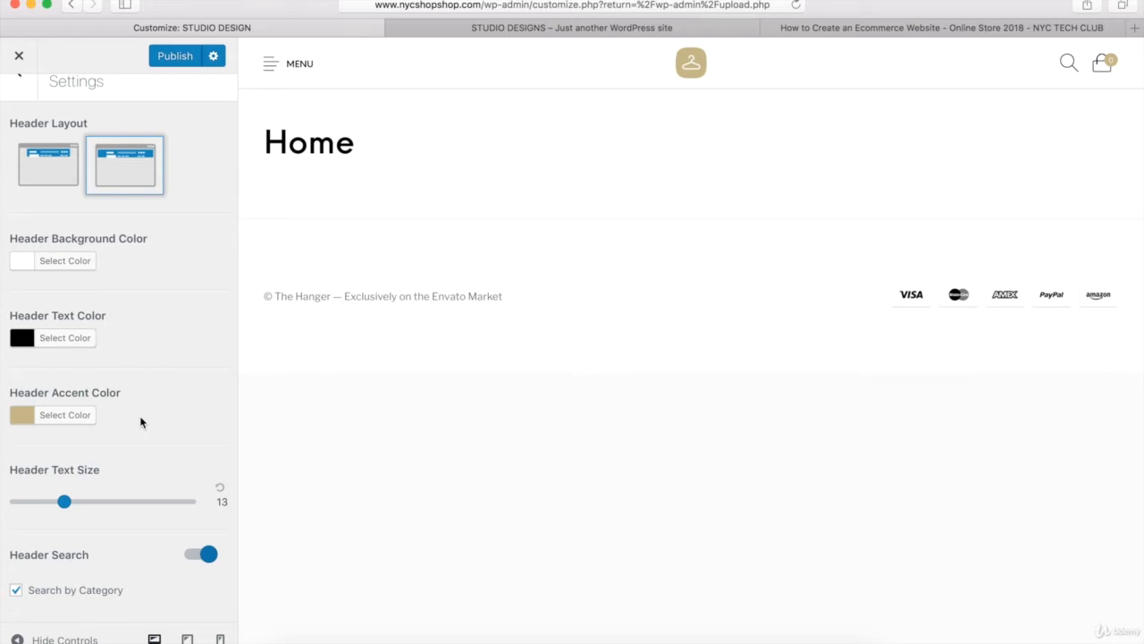
- Publish the current header settings and return to the list of header sections
scroll(140, 422, "up", 2)
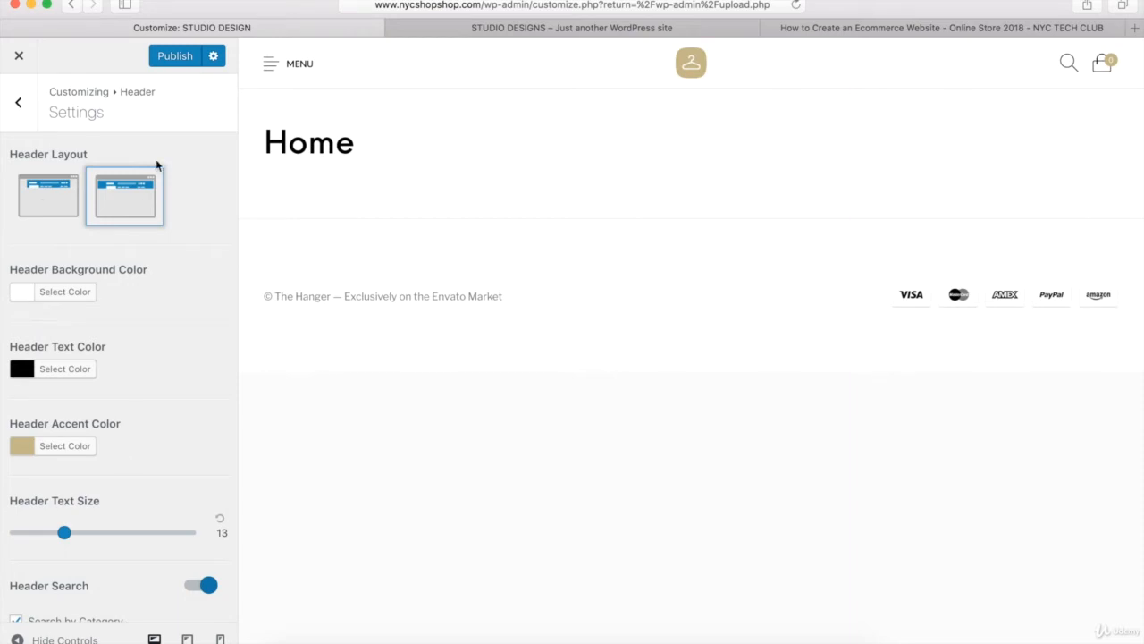
left_click(176, 58)
left_click(19, 104)
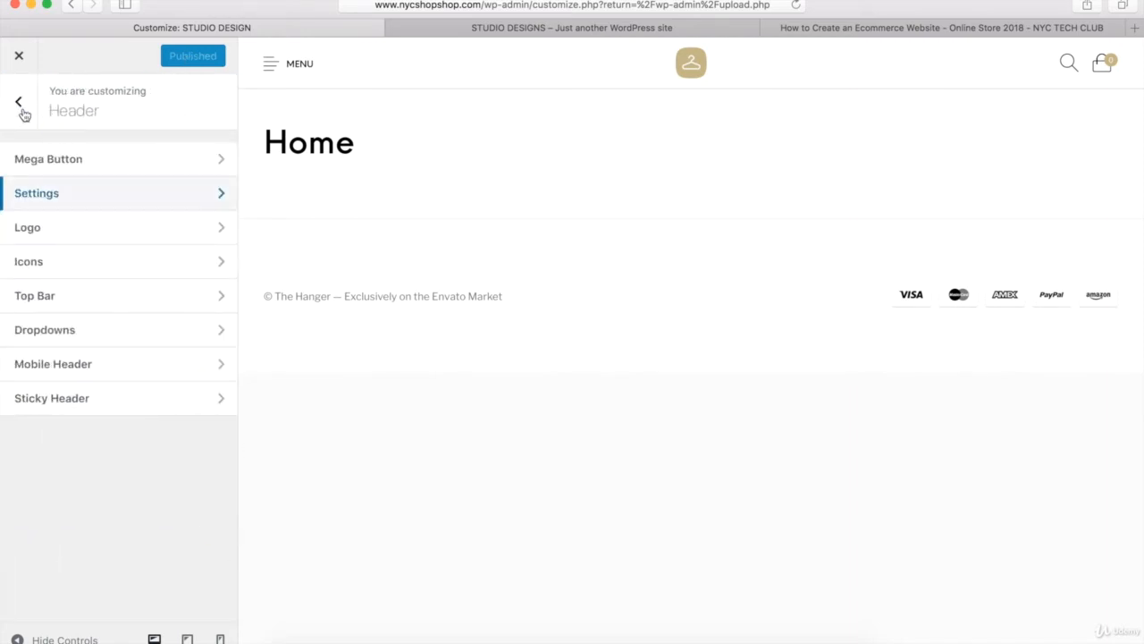
- Replace the main header logo with style-small-2.png from the media library
left_click(31, 232)
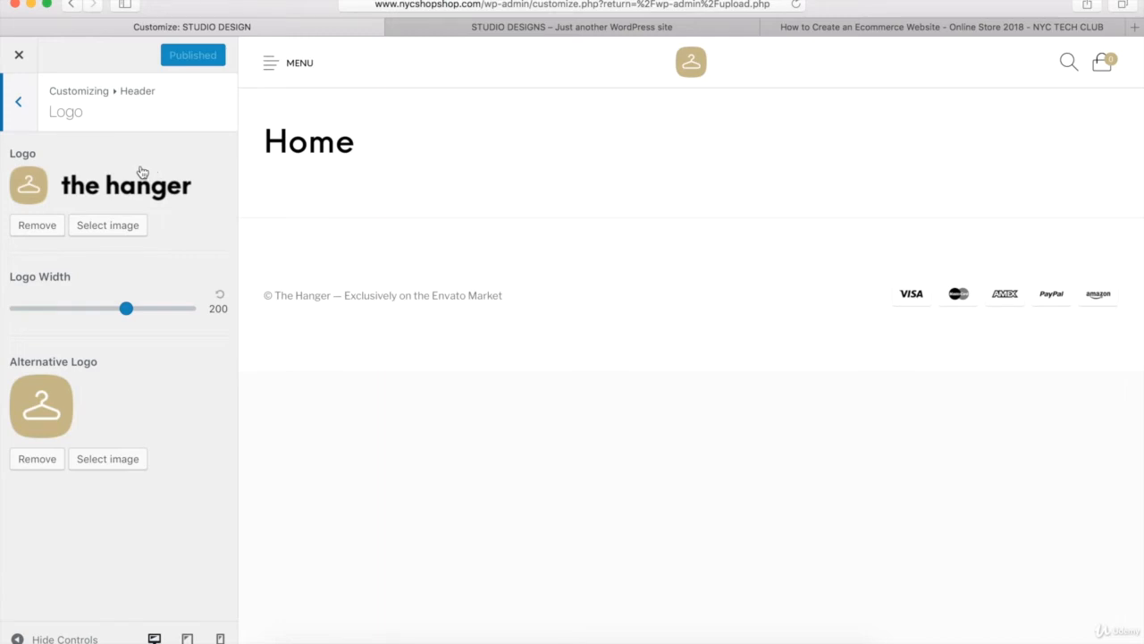
left_click(50, 228)
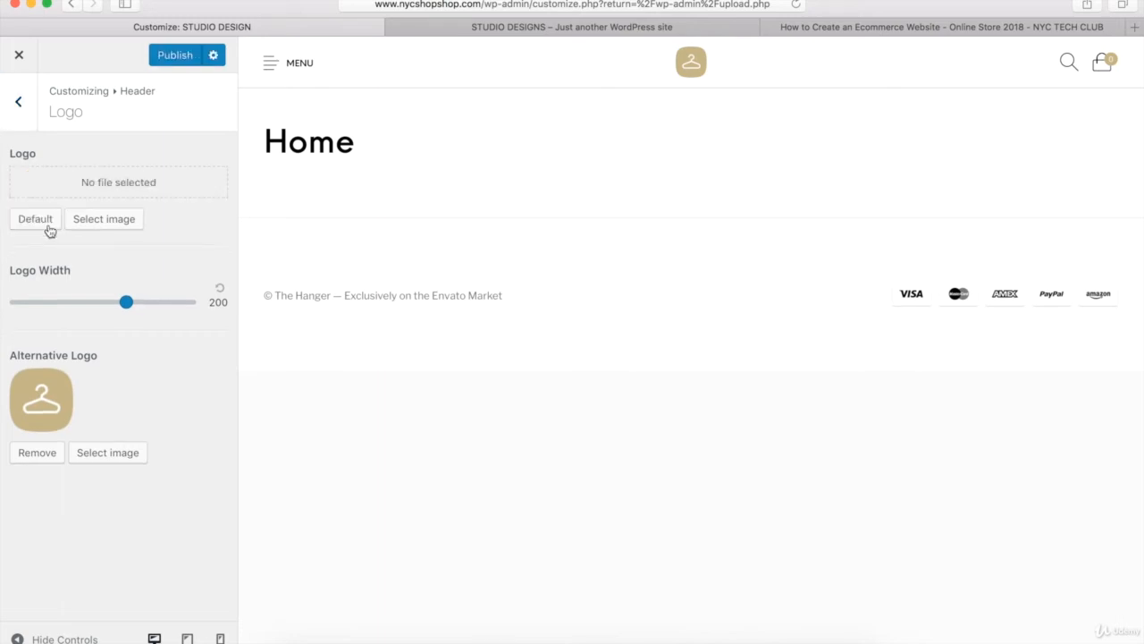
left_click(101, 220)
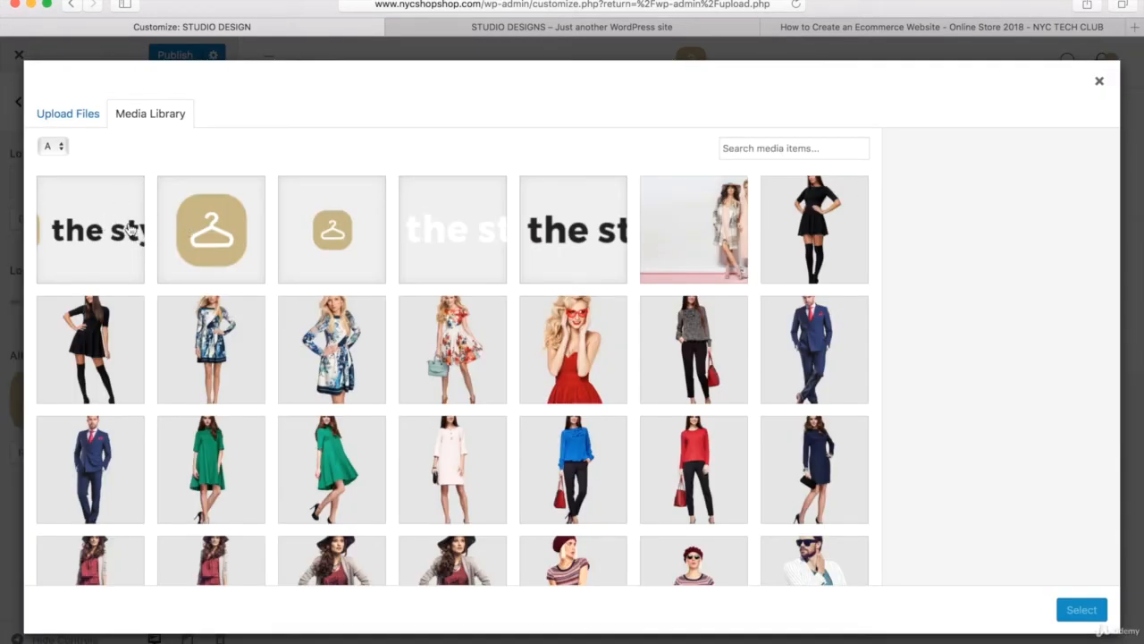
left_click(71, 118)
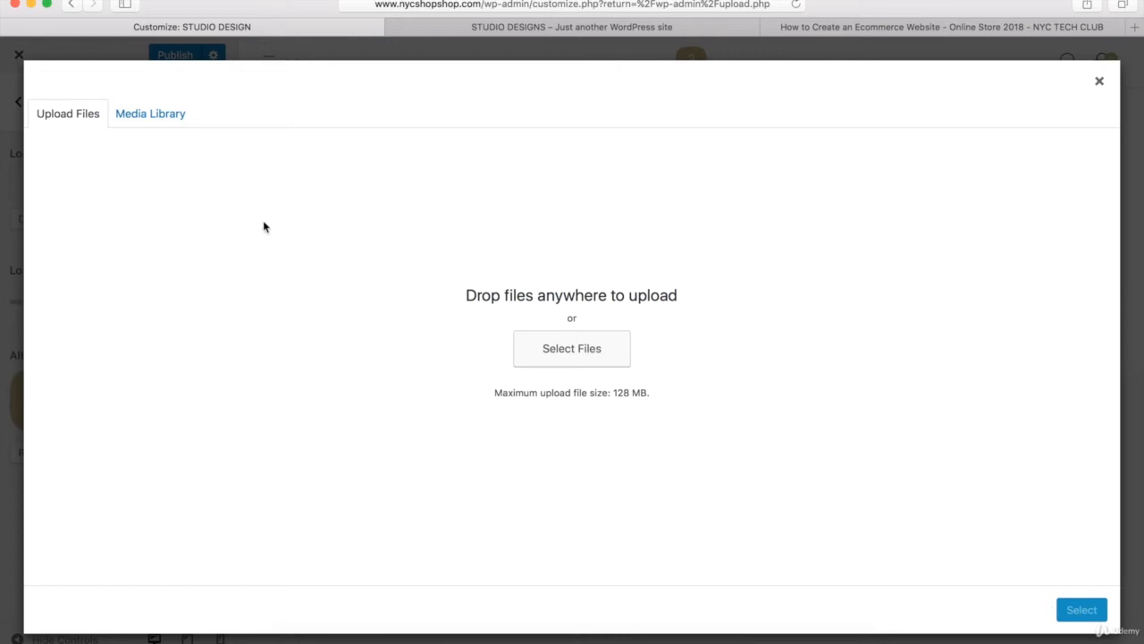
left_click(147, 118)
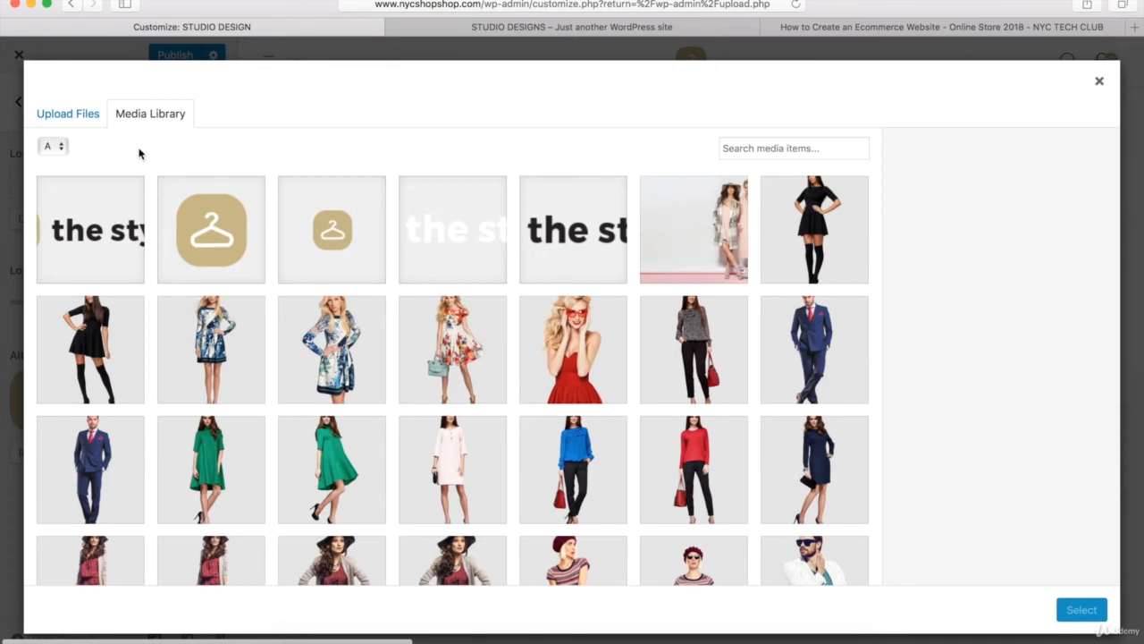
left_click(98, 226)
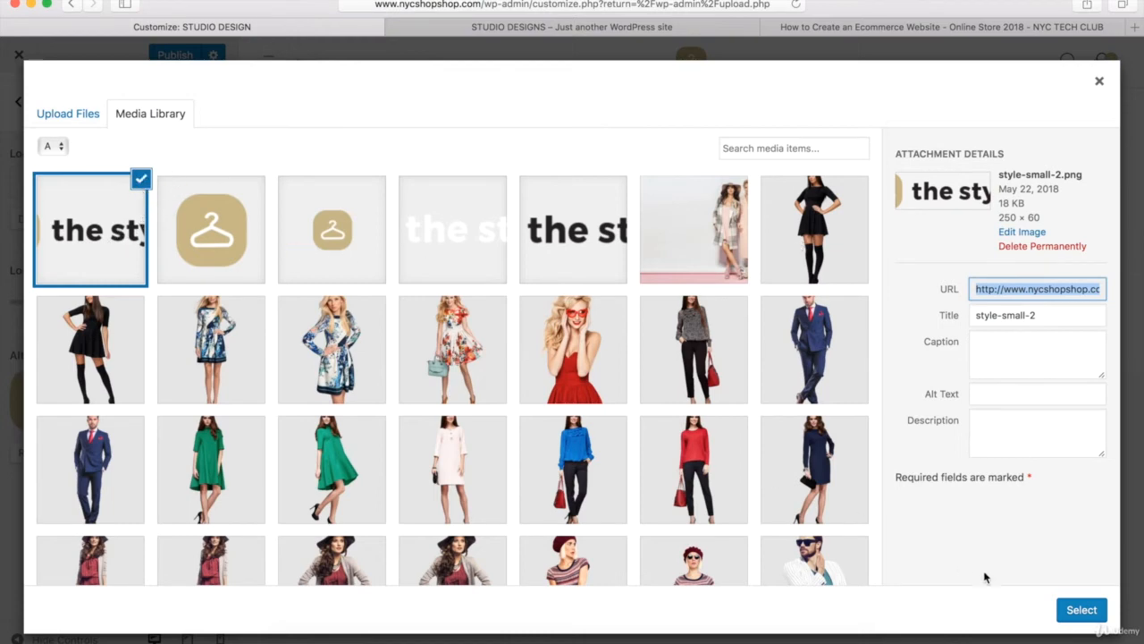
left_click(1081, 609)
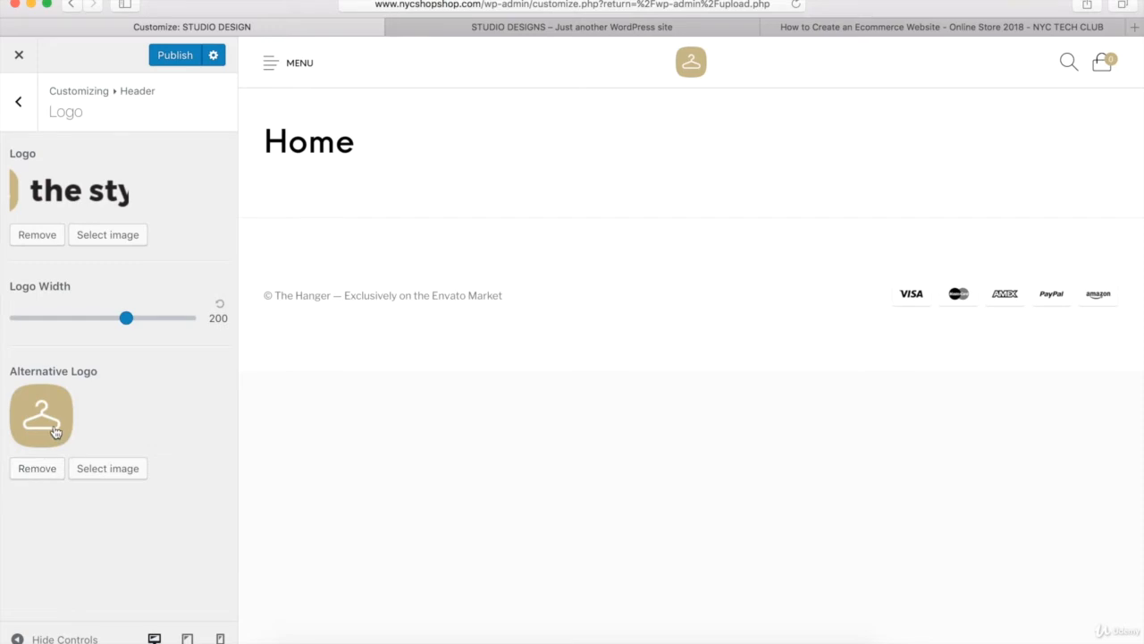
- Replace the alternative header logo with style-icon-big-2.png from the media library, publish, and return to the header sections
left_click(36, 468)
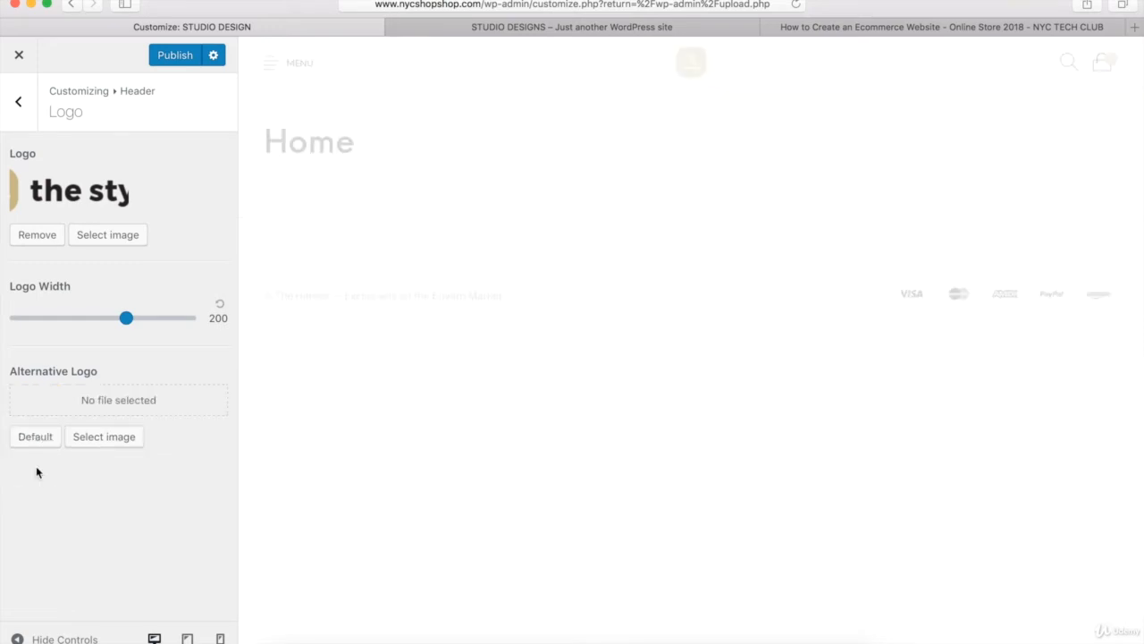
left_click(93, 442)
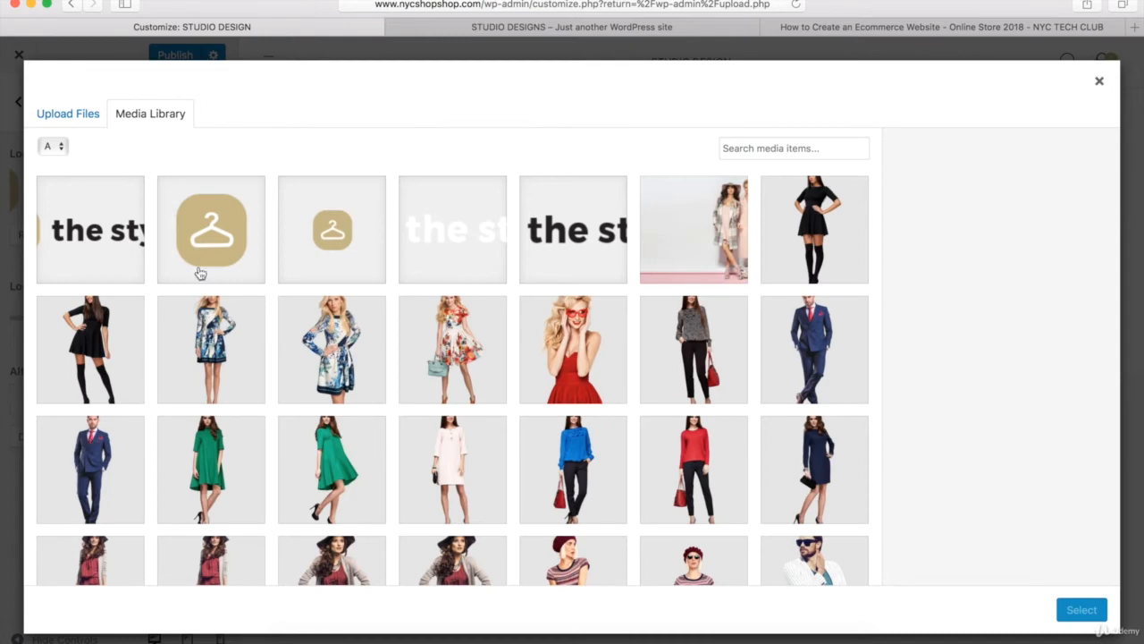
left_click(200, 273)
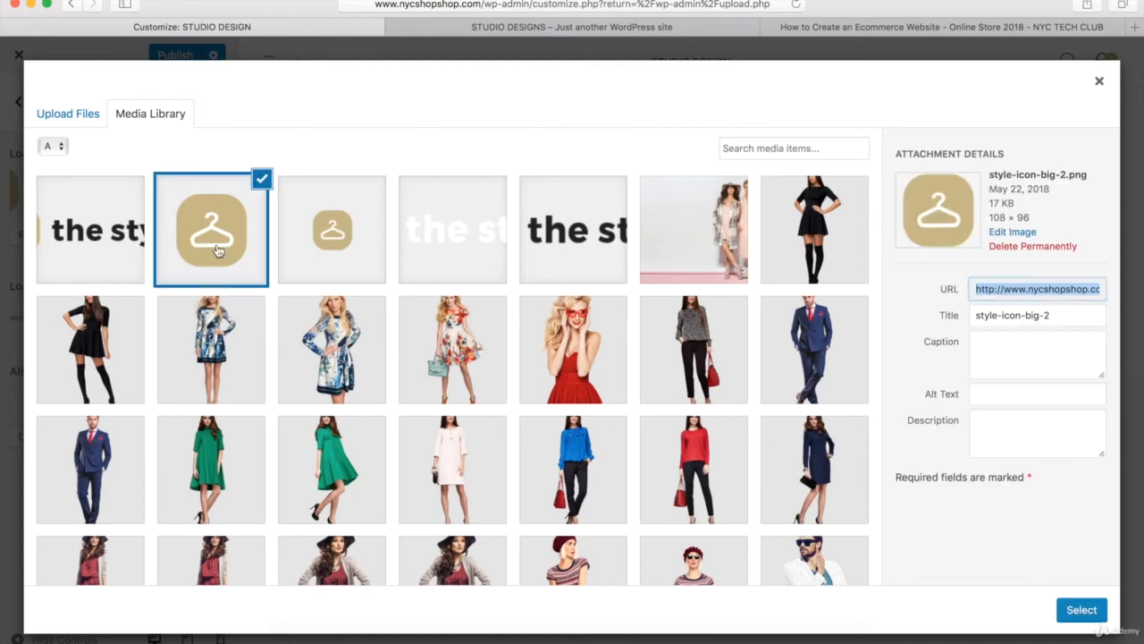
left_click(1078, 610)
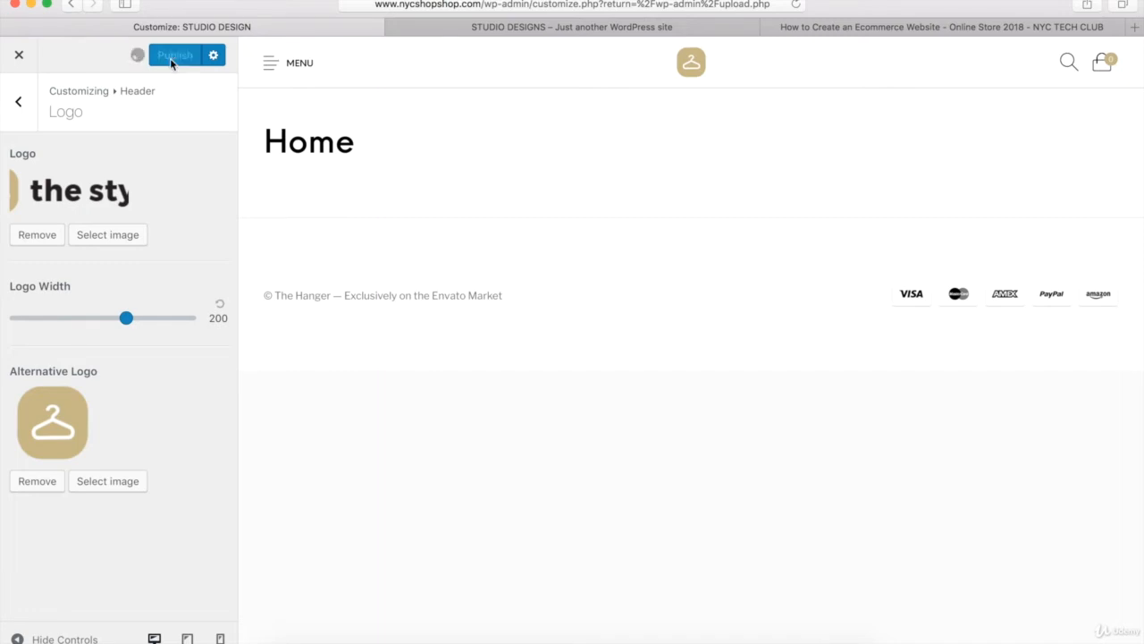
left_click(20, 104)
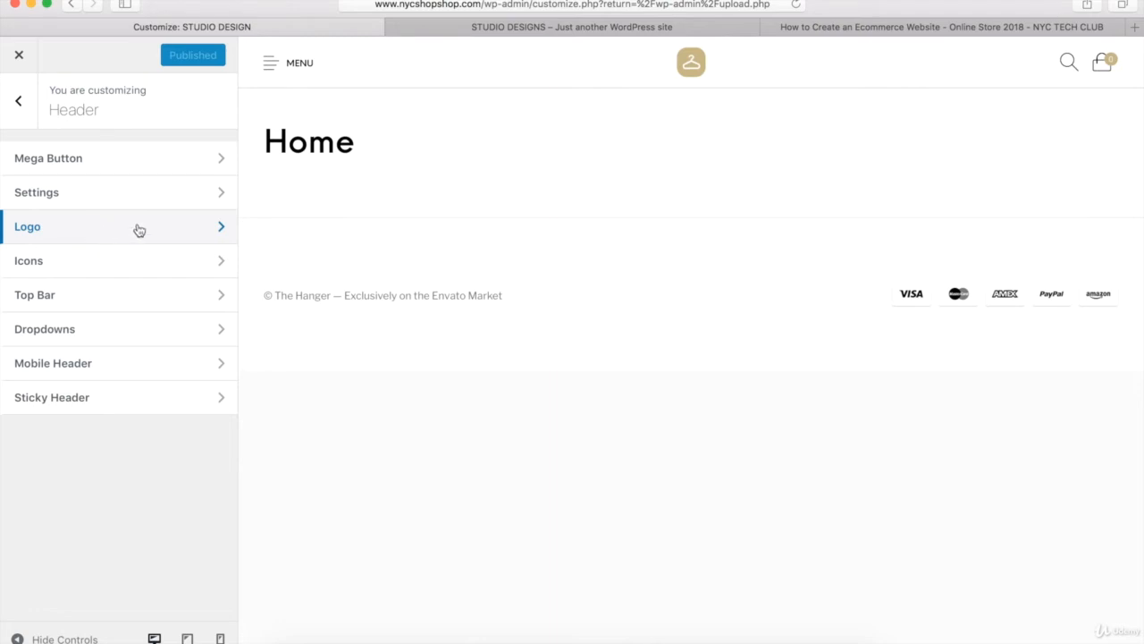
- Try switching the header's Account icon off and back on, and check the bottom mini cart text
left_click(40, 271)
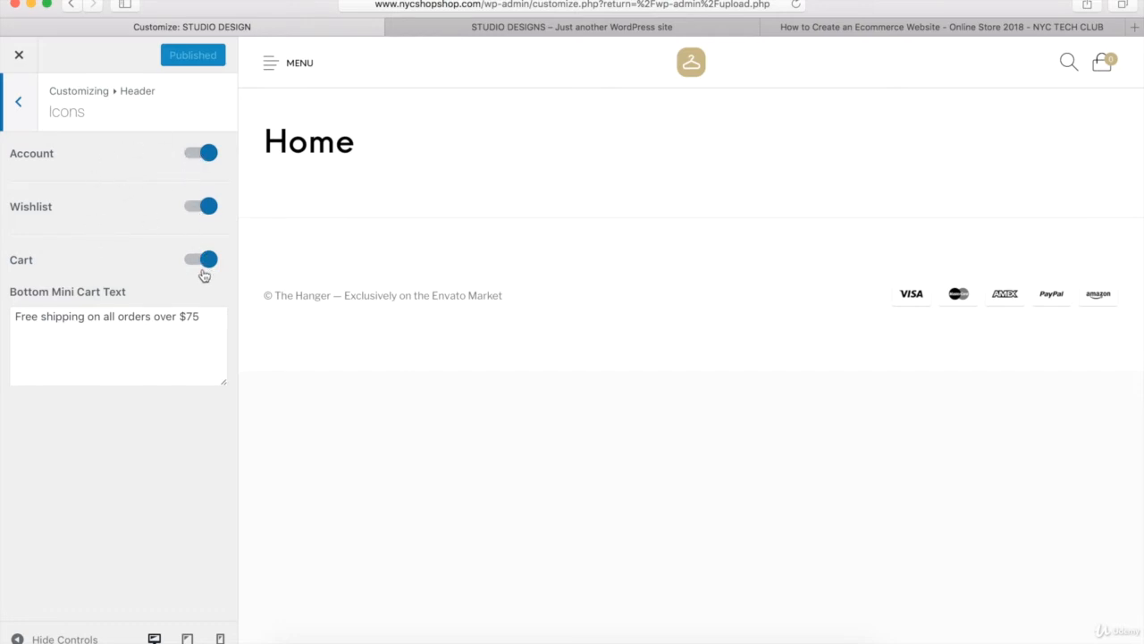
left_click(202, 157)
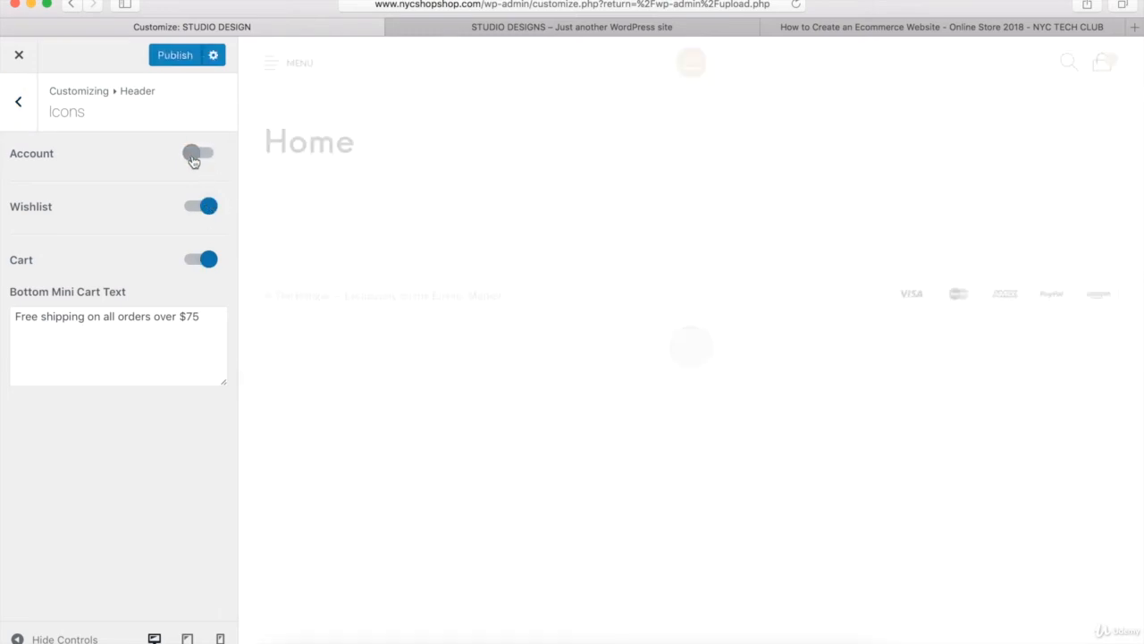
left_click(193, 158)
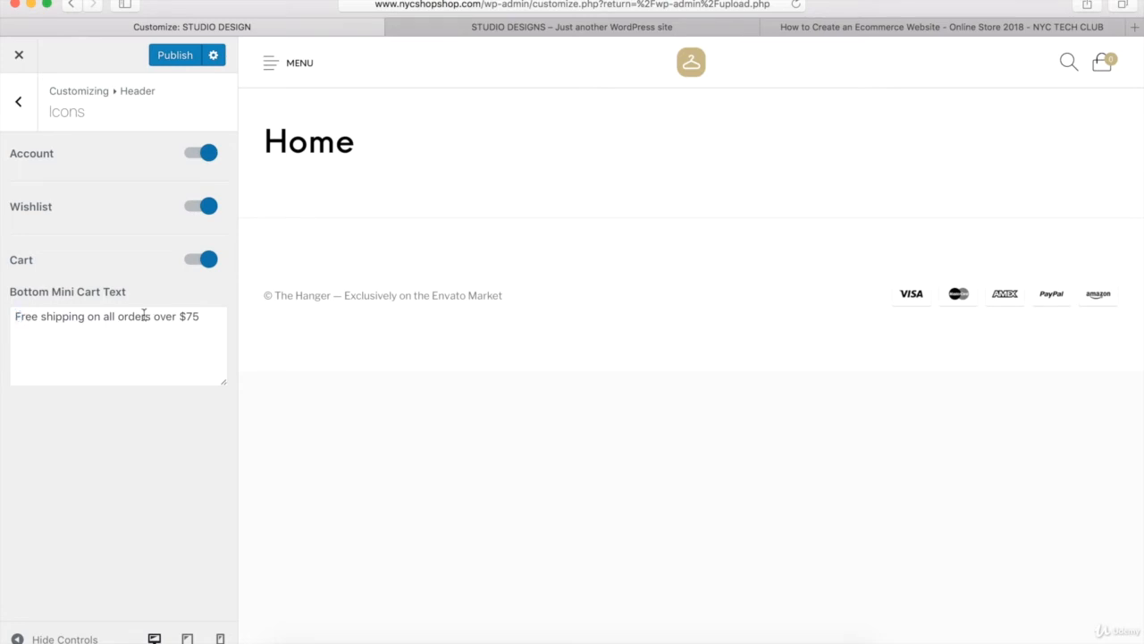
left_click_drag(198, 317, 8, 307)
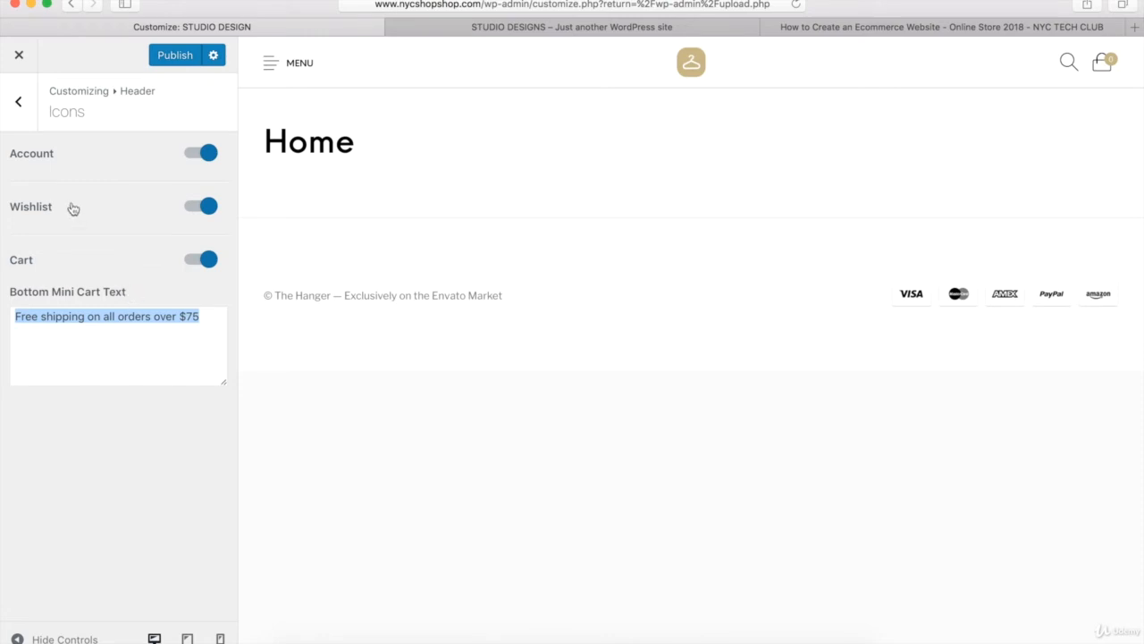
left_click(19, 104)
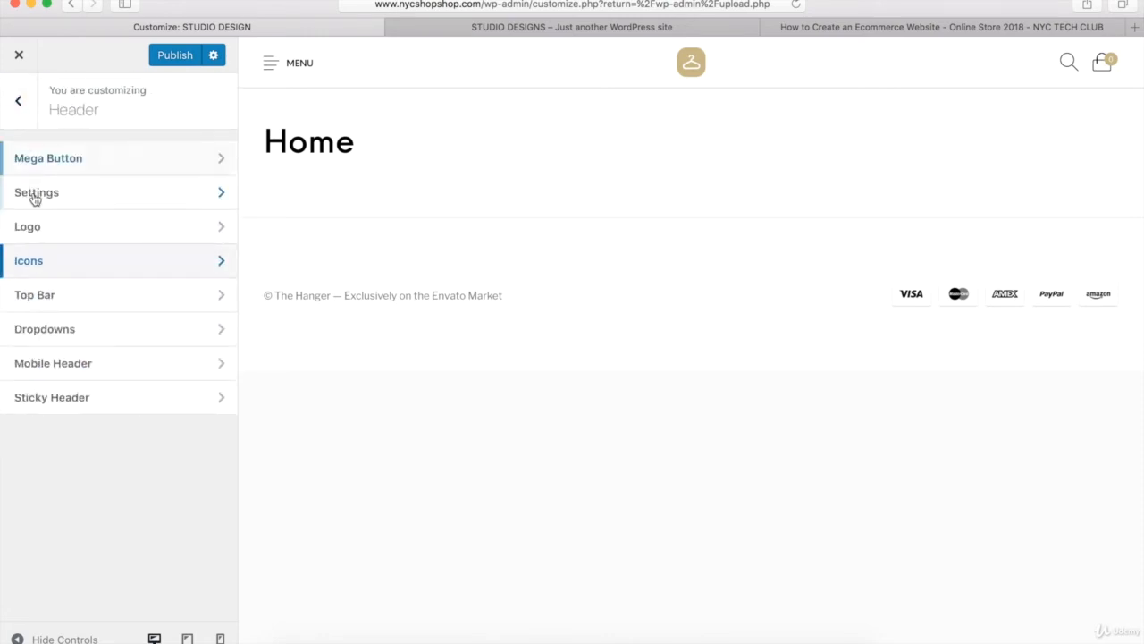
- Turn on the header's top bar and compare it with the top bar on the STUDIO DESIGNS demo store
left_click(36, 295)
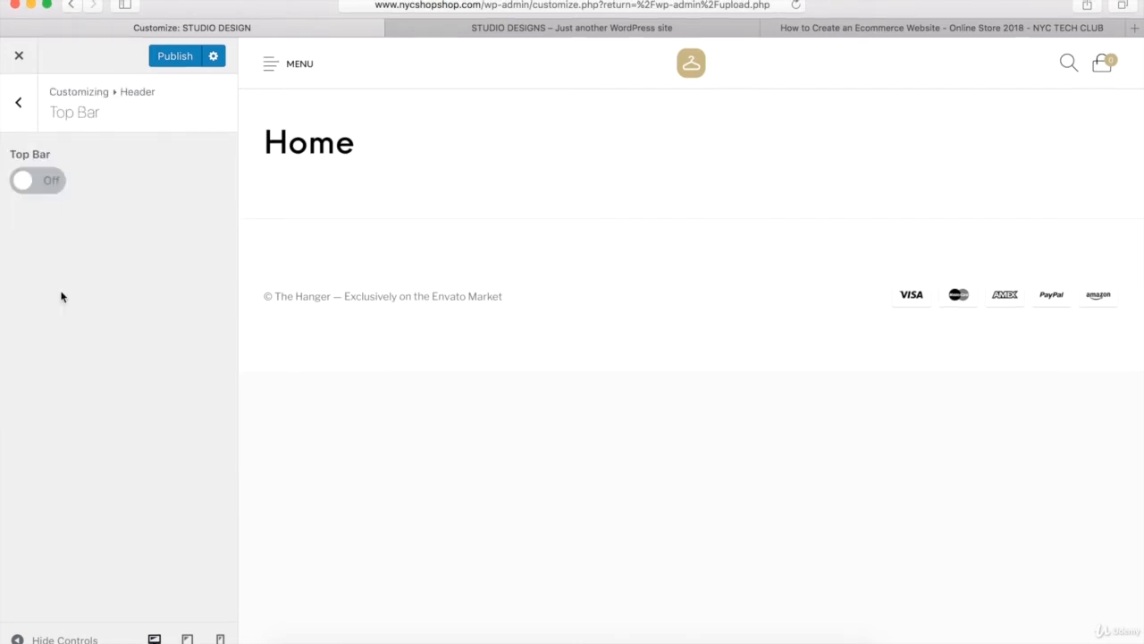
left_click(47, 183)
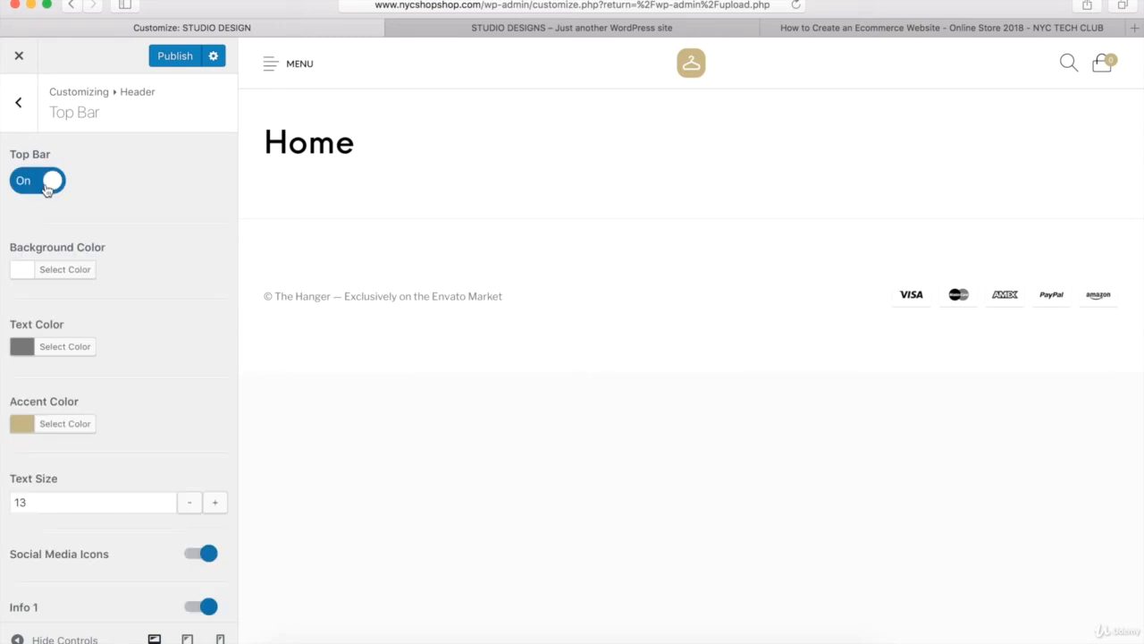
left_click(501, 29)
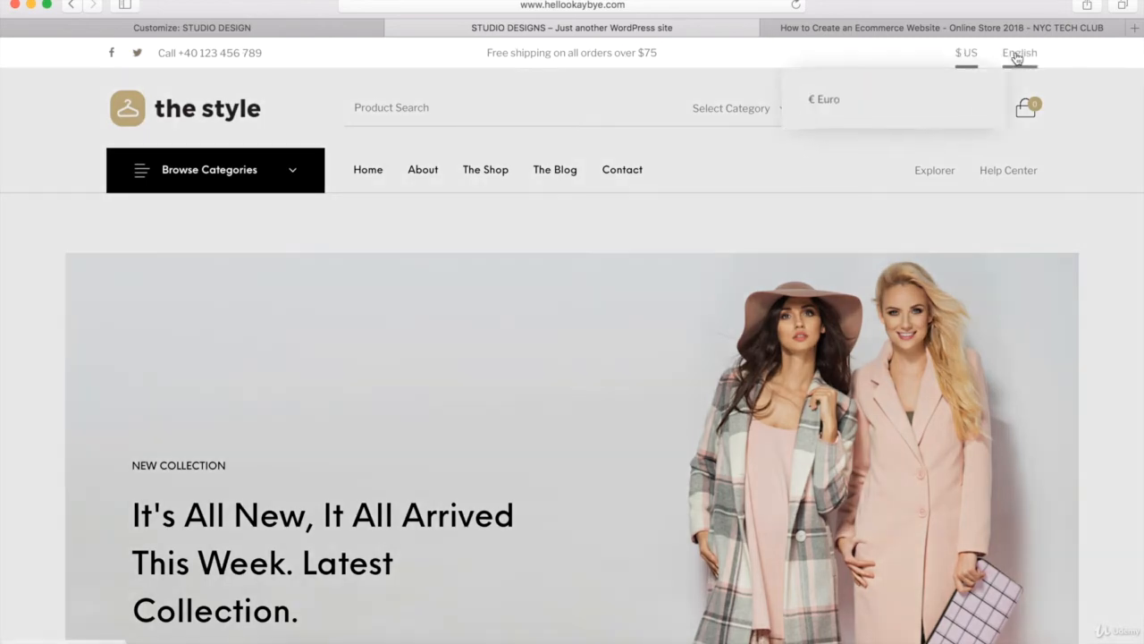
mouse_move(1021, 55)
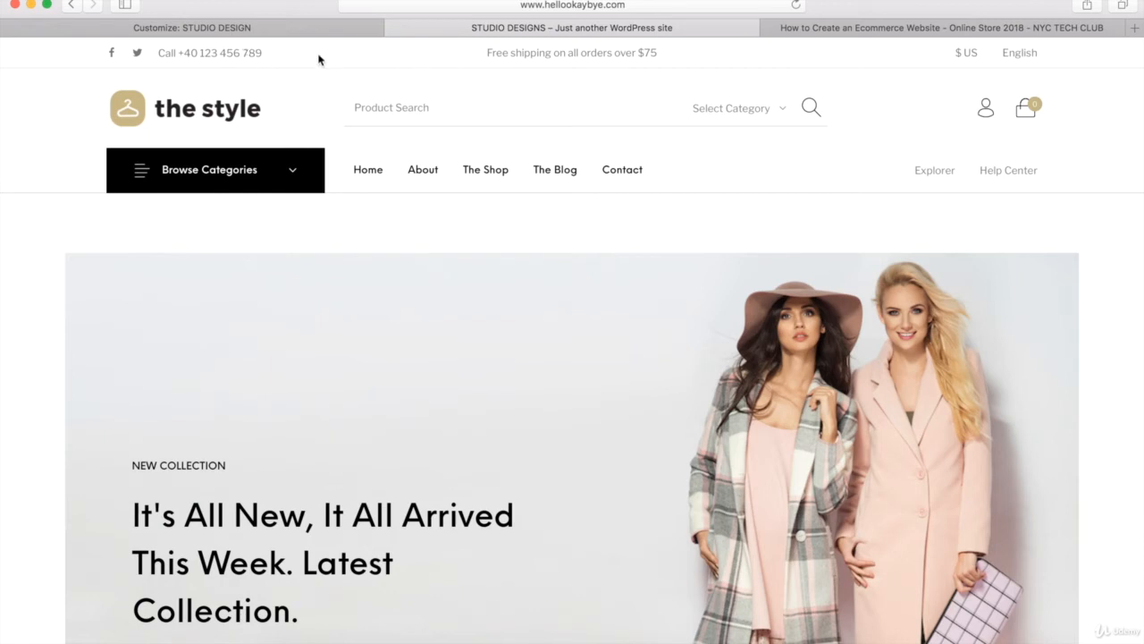
left_click(207, 27)
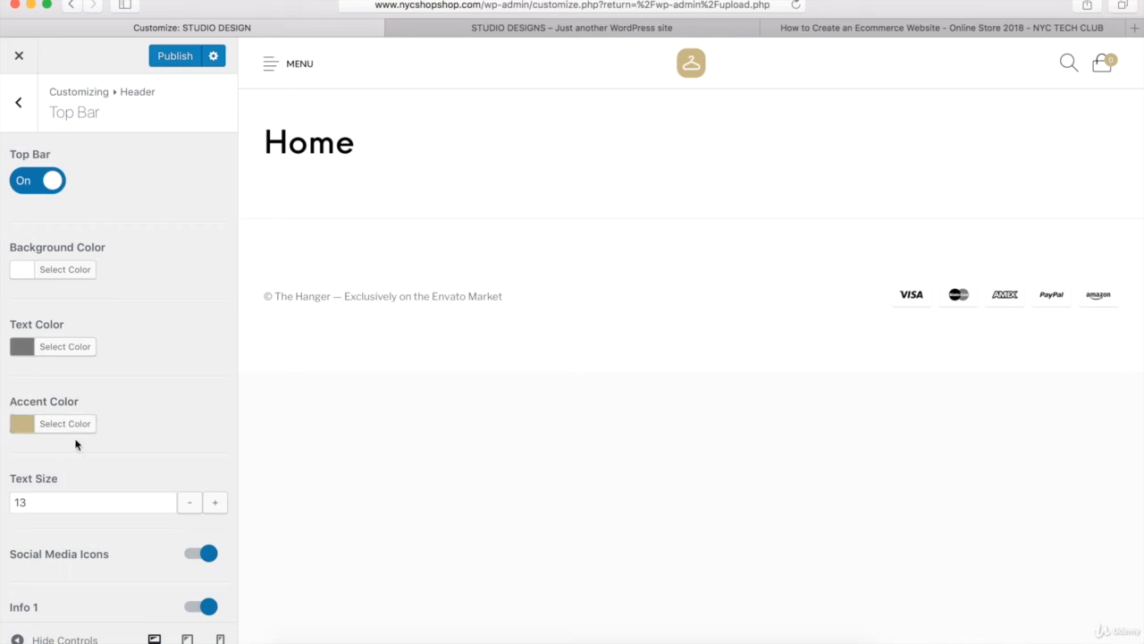
- Review the top bar's social icon and info text options, publish the top bar, and return to the main customizer sections
scroll(172, 332, "down", 5)
scroll(174, 333, "down", 1)
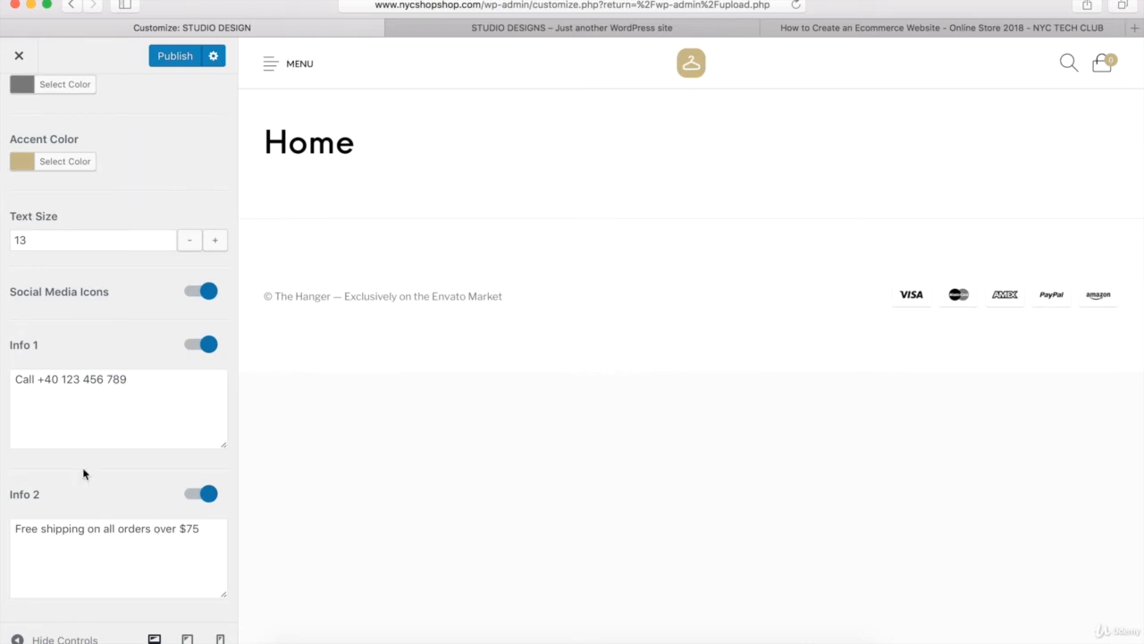
scroll(69, 434, "up", 5)
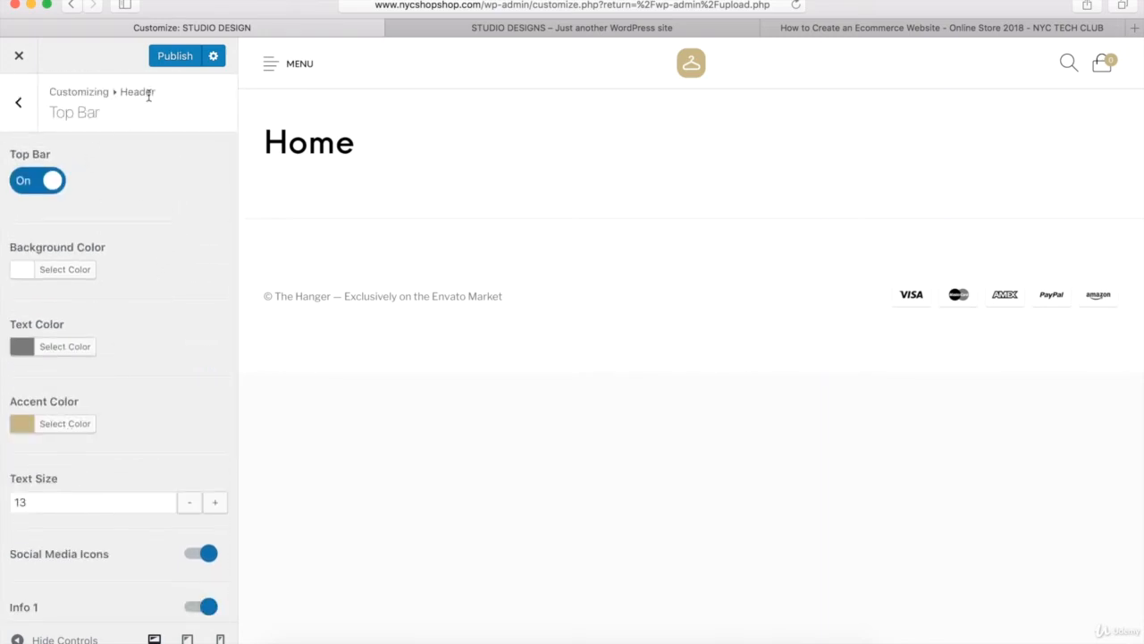
left_click(175, 57)
left_click(20, 105)
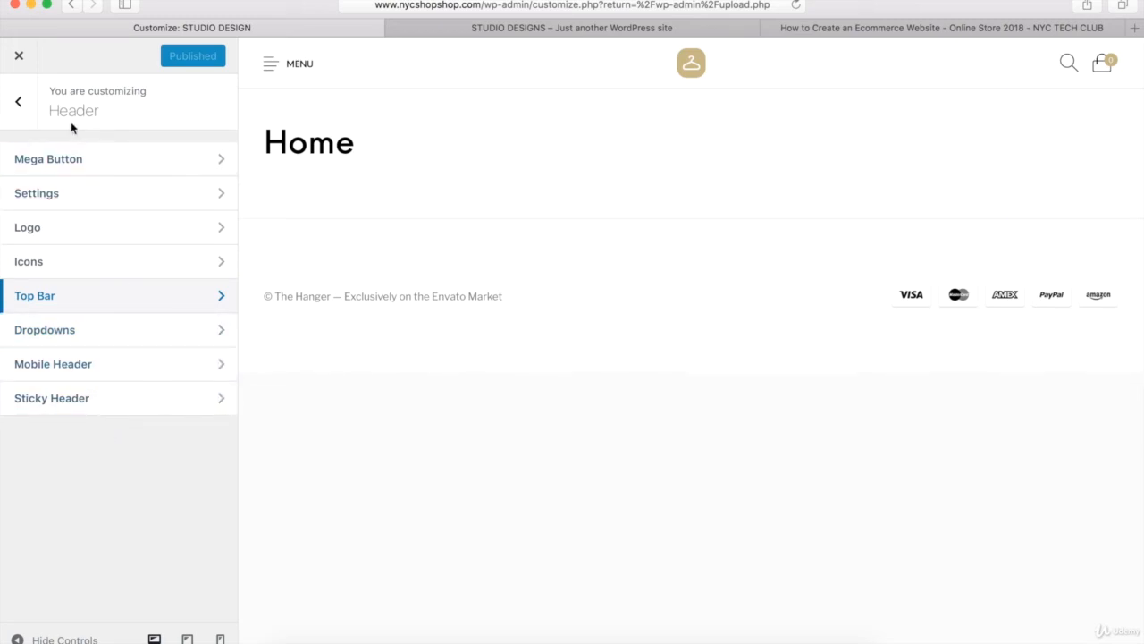
left_click(20, 105)
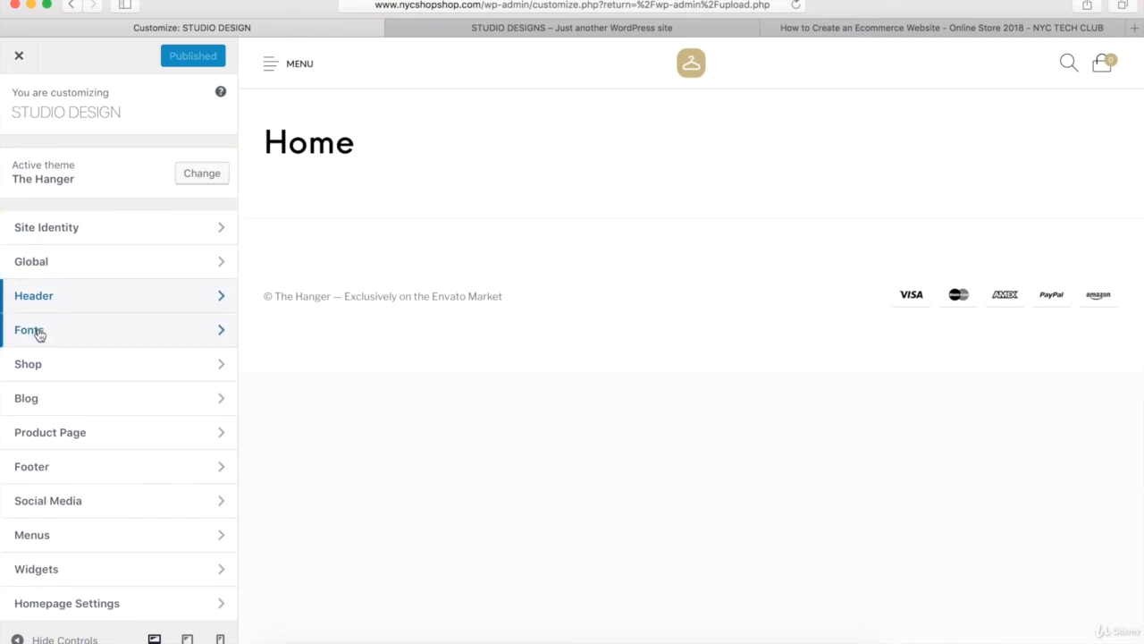
left_click(139, 110)
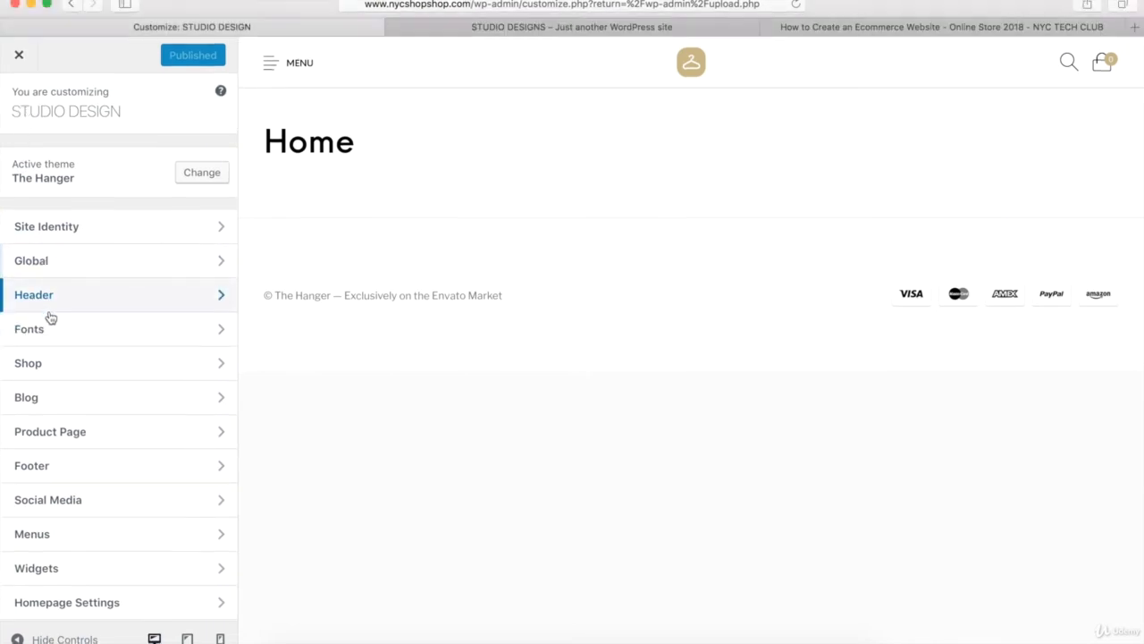
- Review the font settings, checking the available body font families and variants, and return to the main customizer sections
left_click(40, 337)
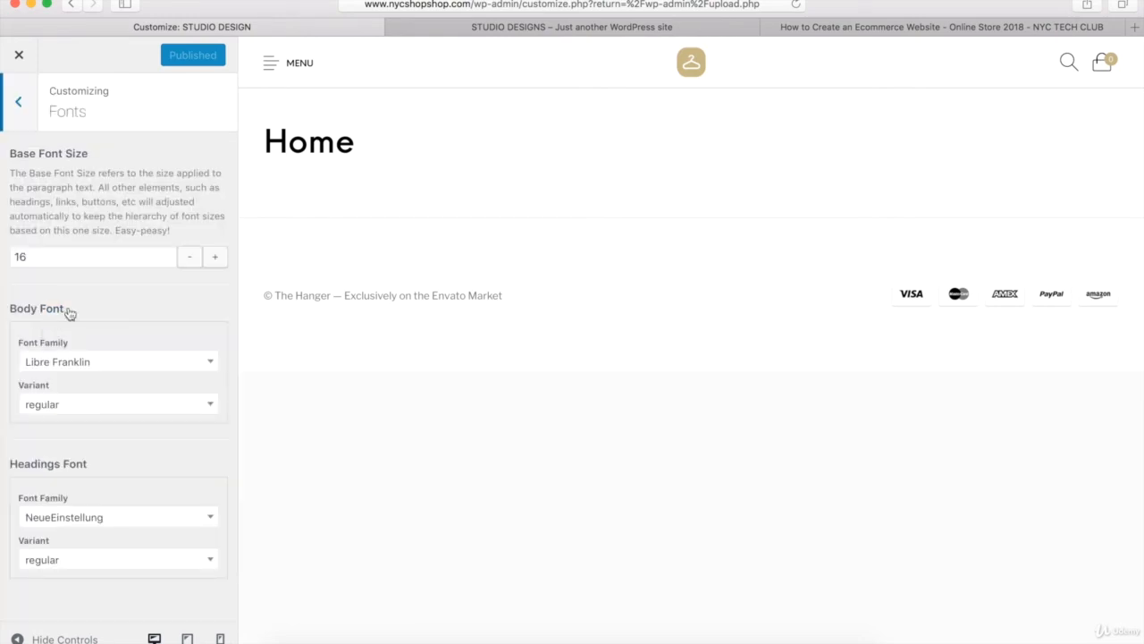
left_click(122, 363)
scroll(107, 436, "down", 10)
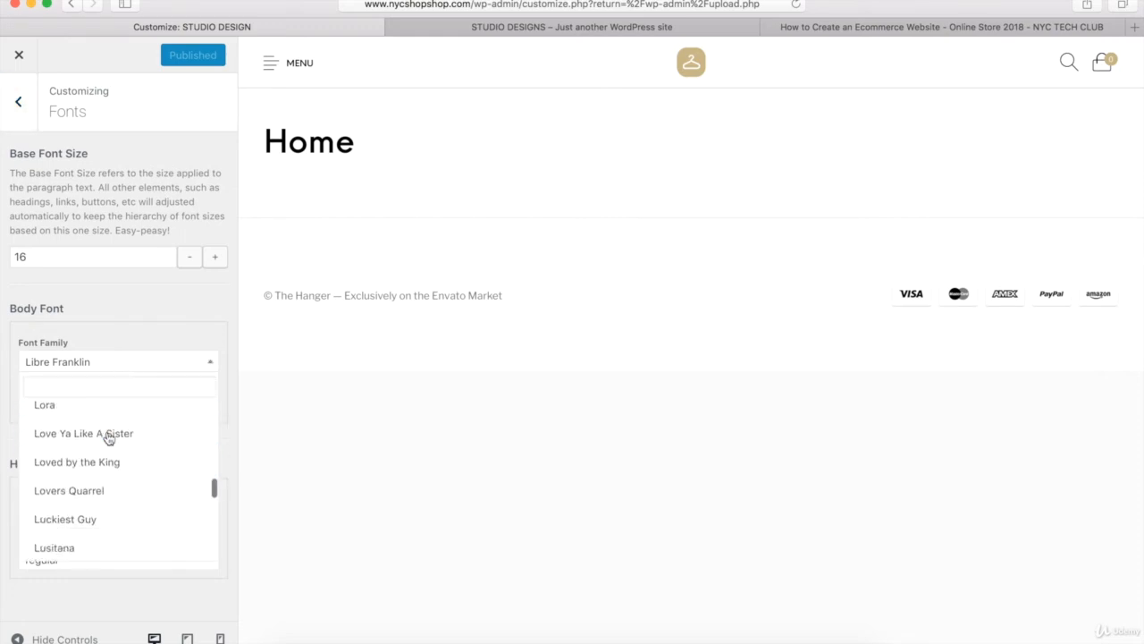
left_click(161, 311)
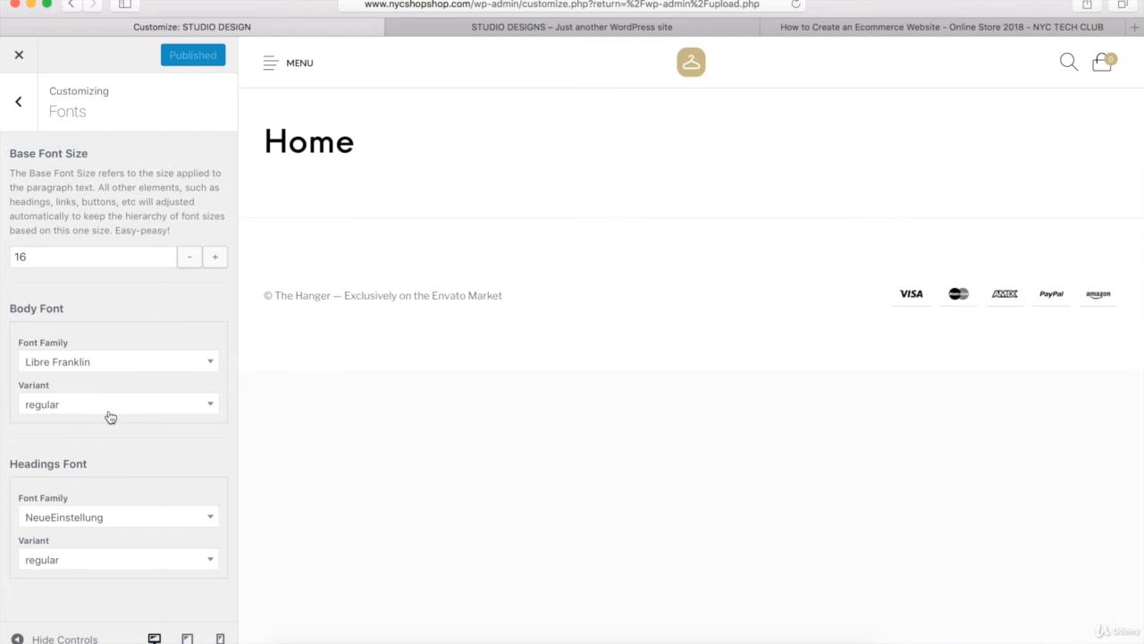
left_click(110, 411)
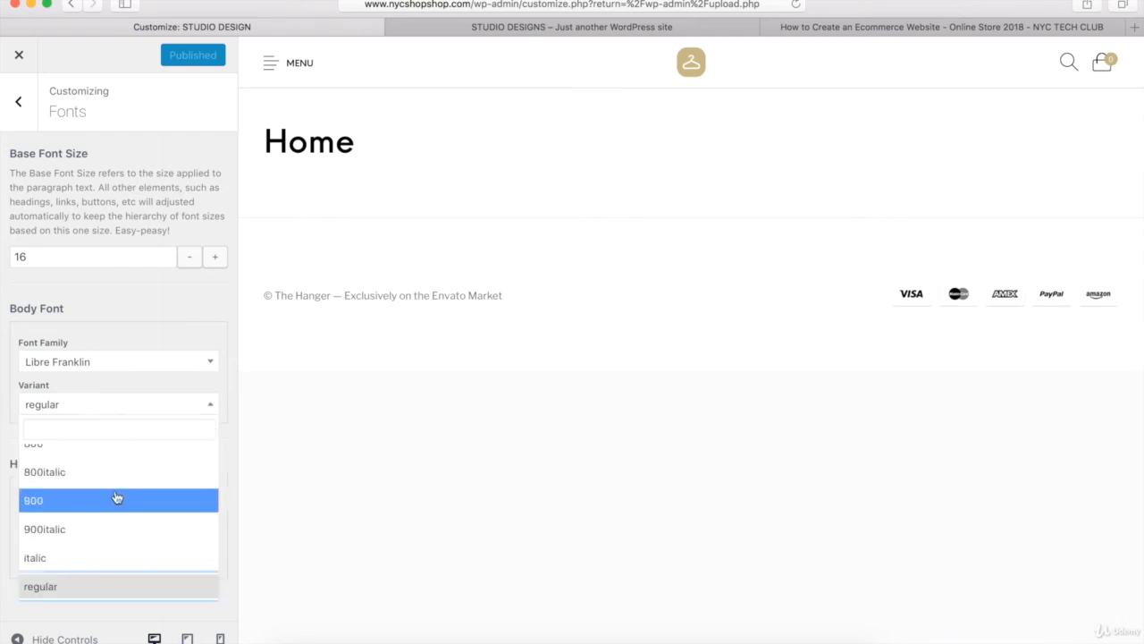
scroll(115, 498, "up", 5)
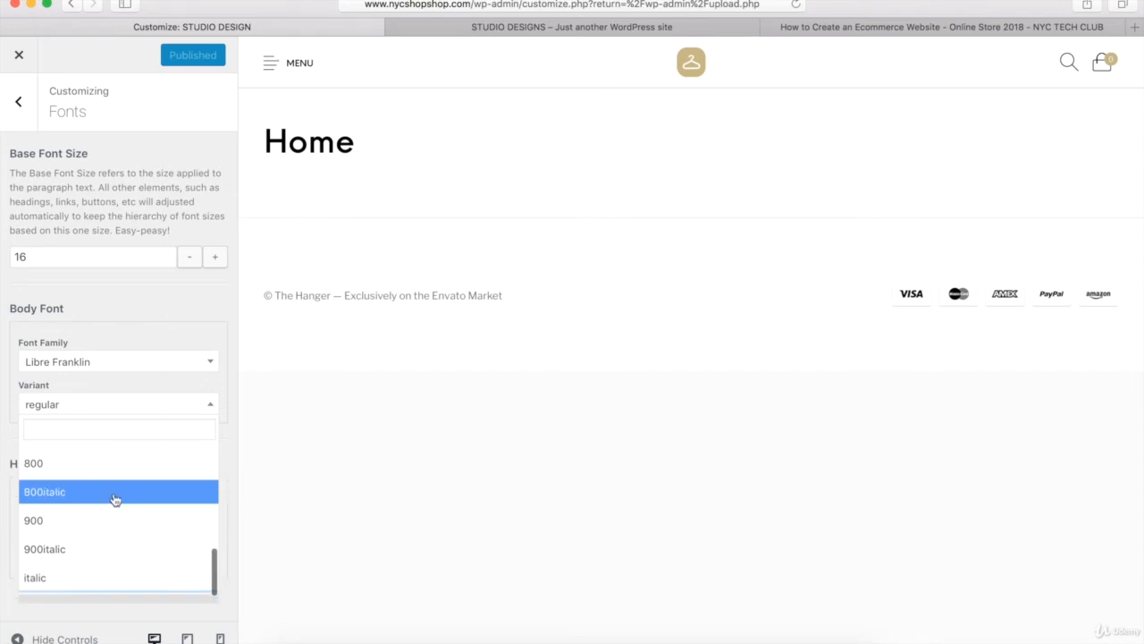
scroll(103, 536, "up", 2)
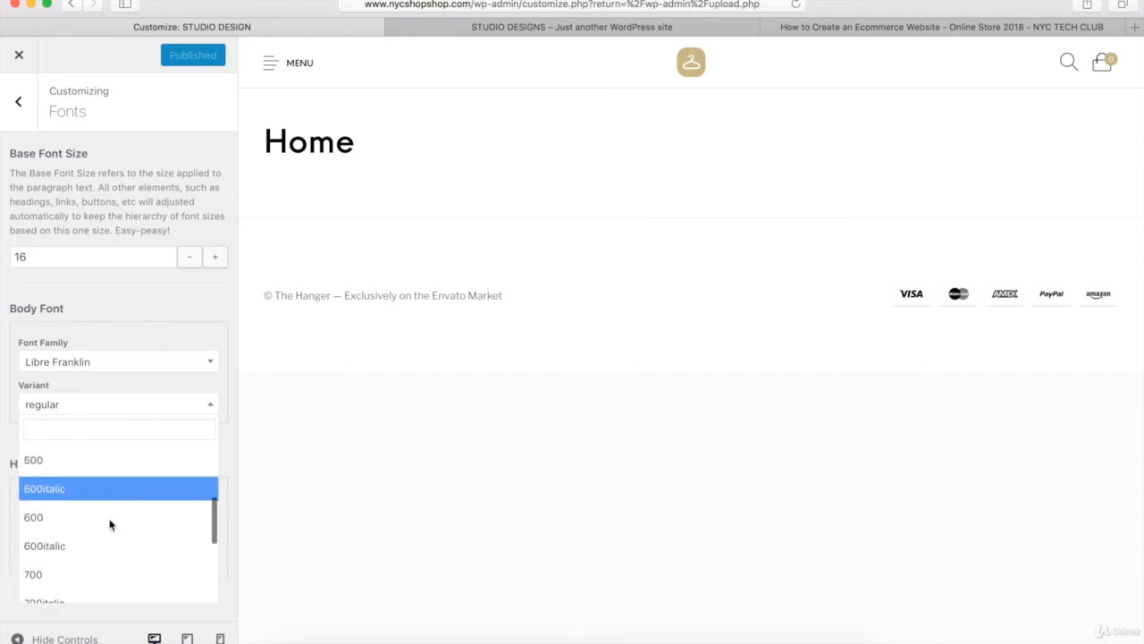
left_click(173, 302)
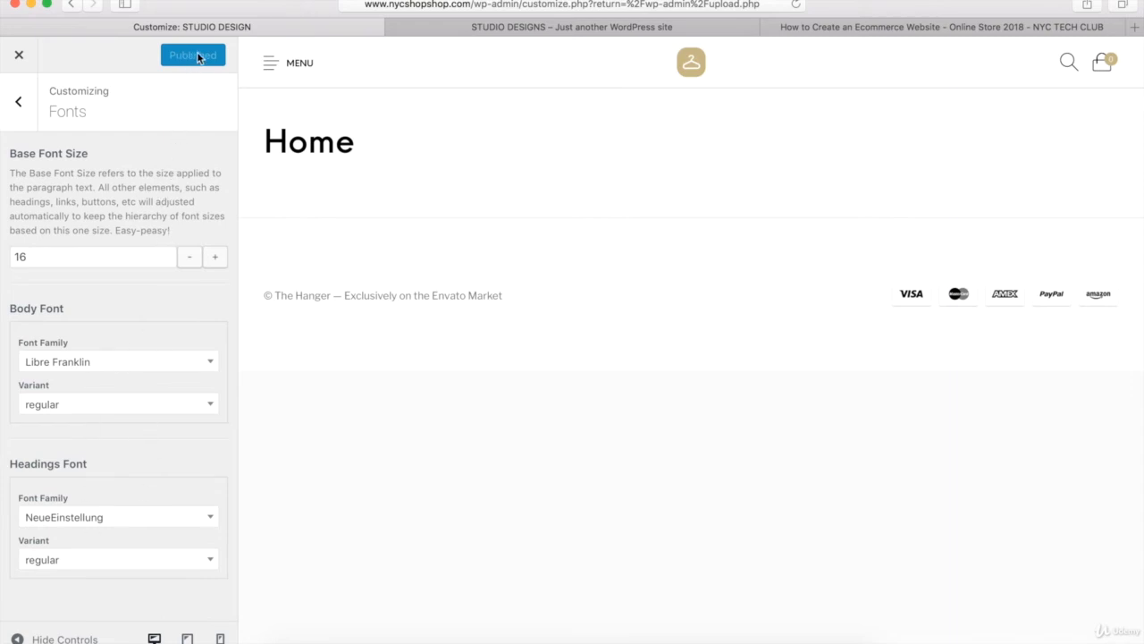
left_click(19, 103)
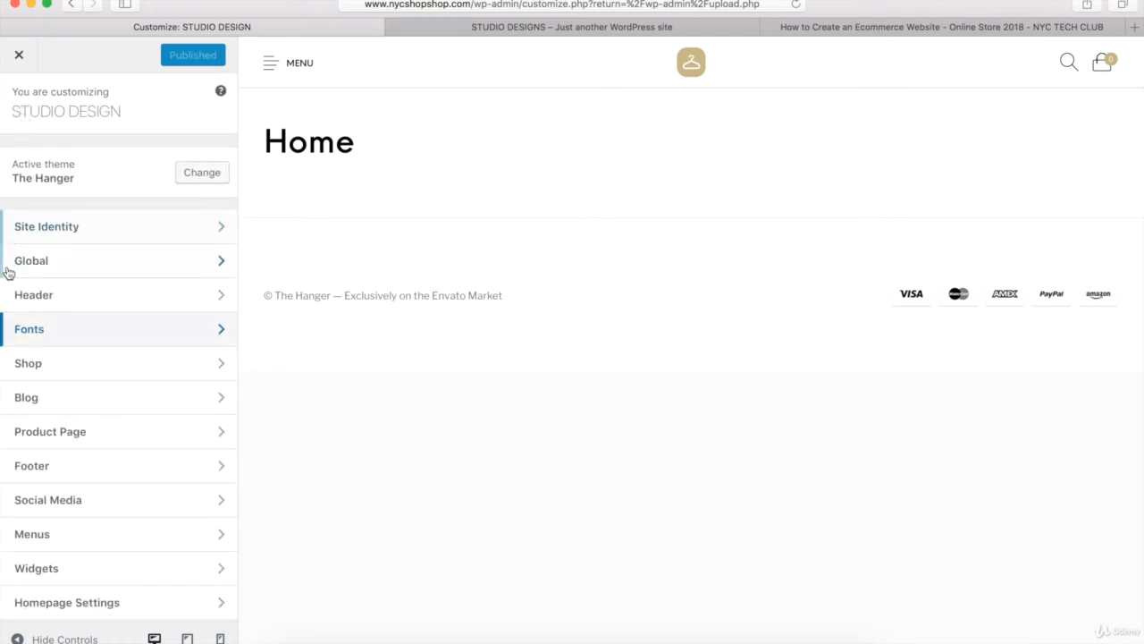
- Examine the shop layout settings and compare them with the sidebar and infinite product loading on the STUDIO DESIGNS demo shop page
left_click(31, 364)
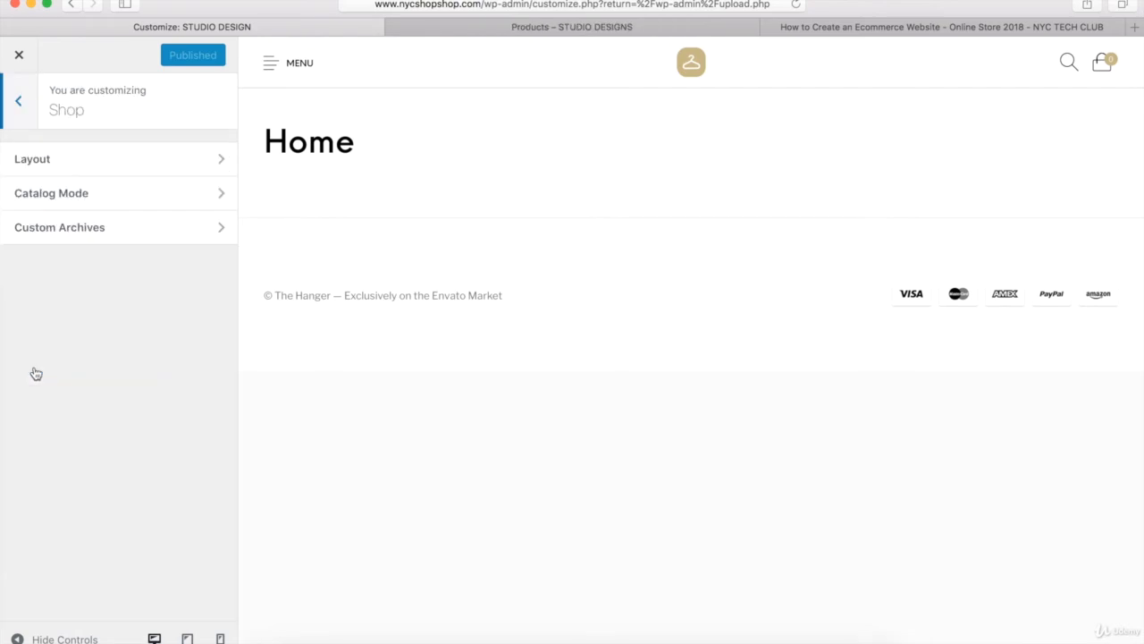
left_click(93, 169)
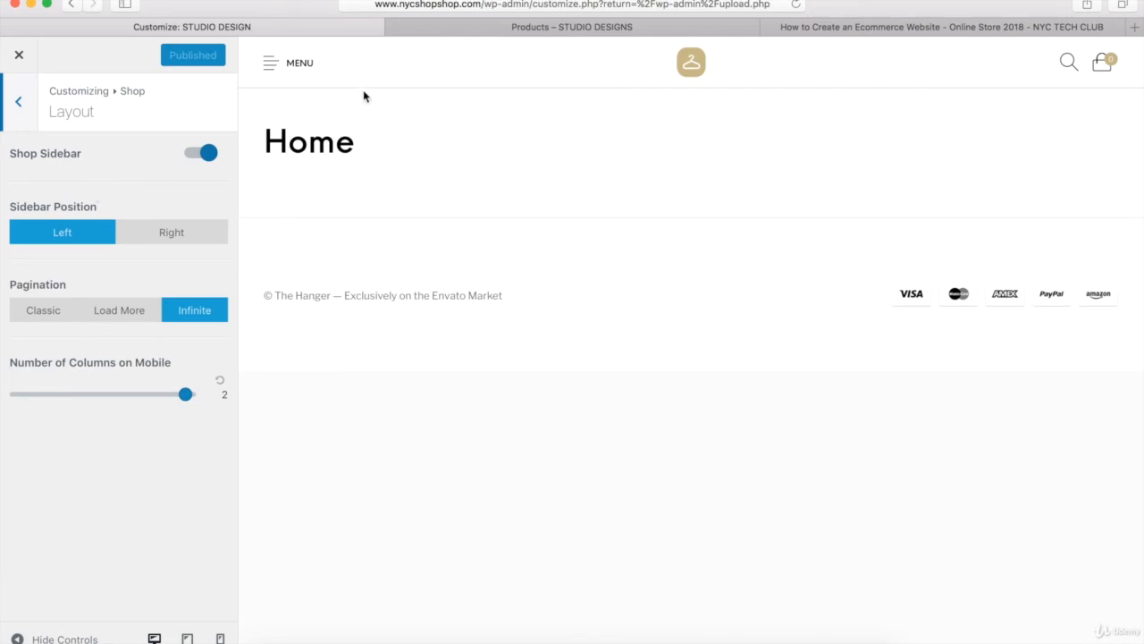
left_click(480, 31)
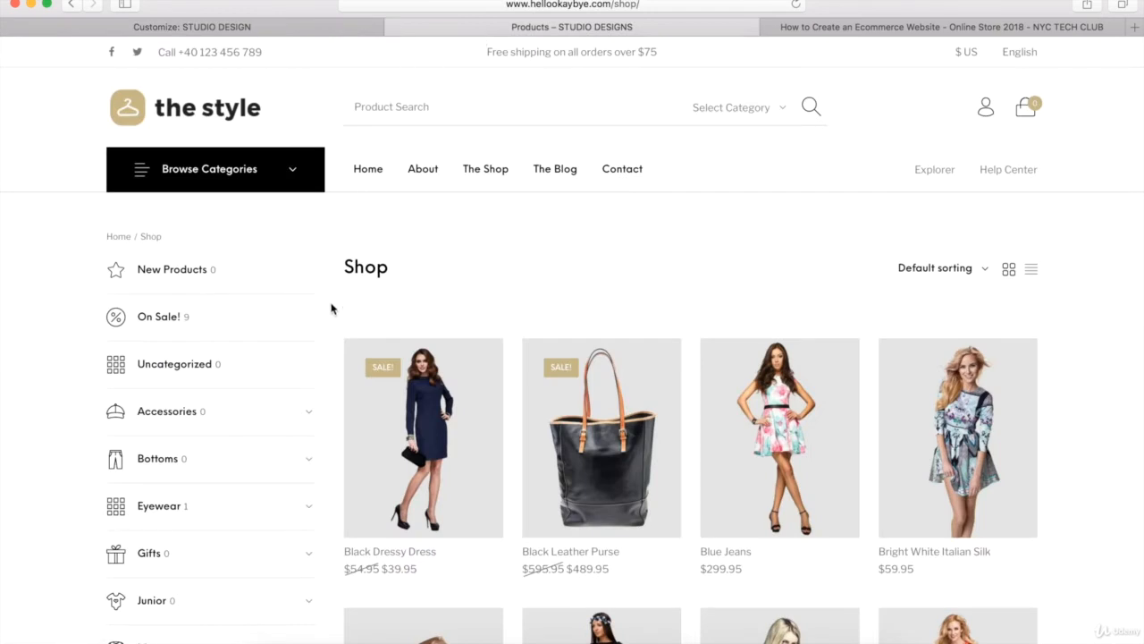
scroll(330, 309, "down", 6)
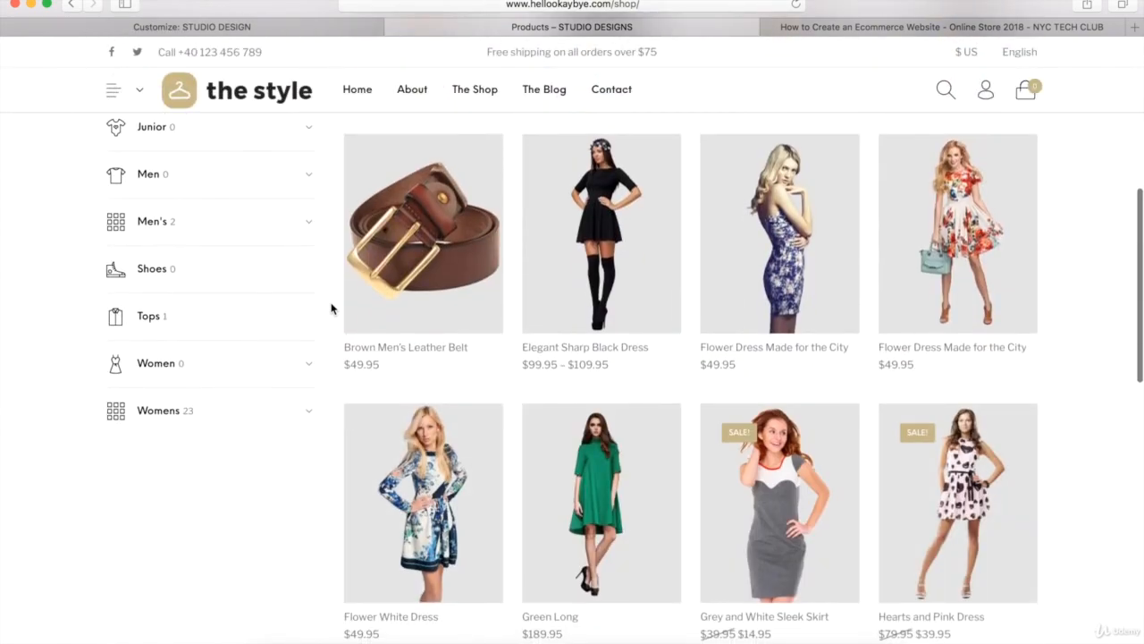
scroll(330, 309, "down", 5)
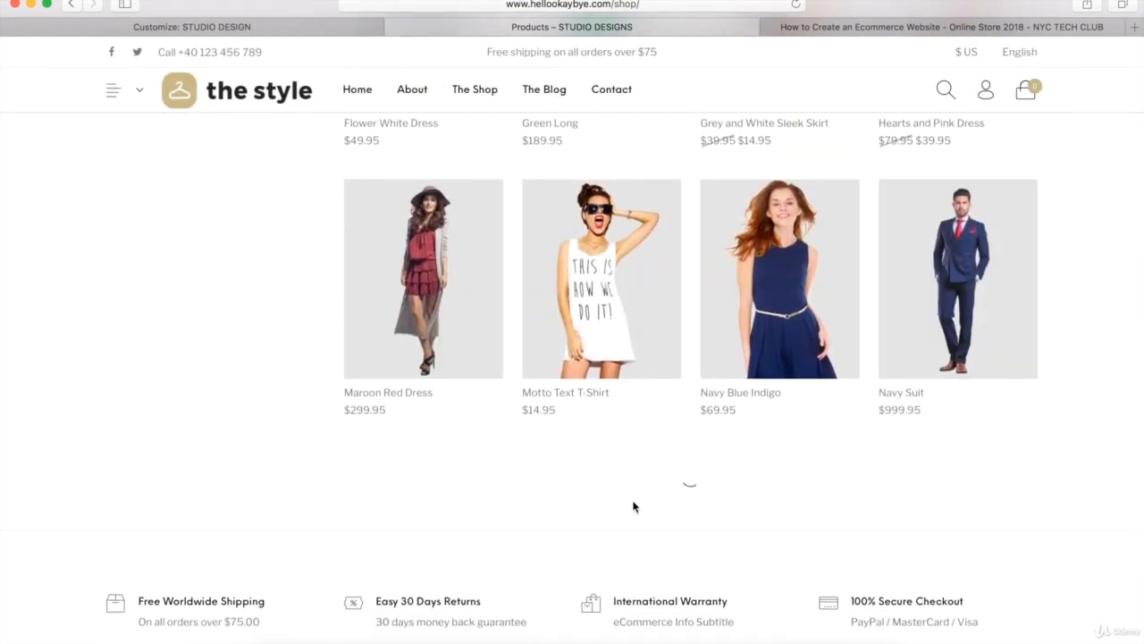
scroll(320, 488, "up", 5)
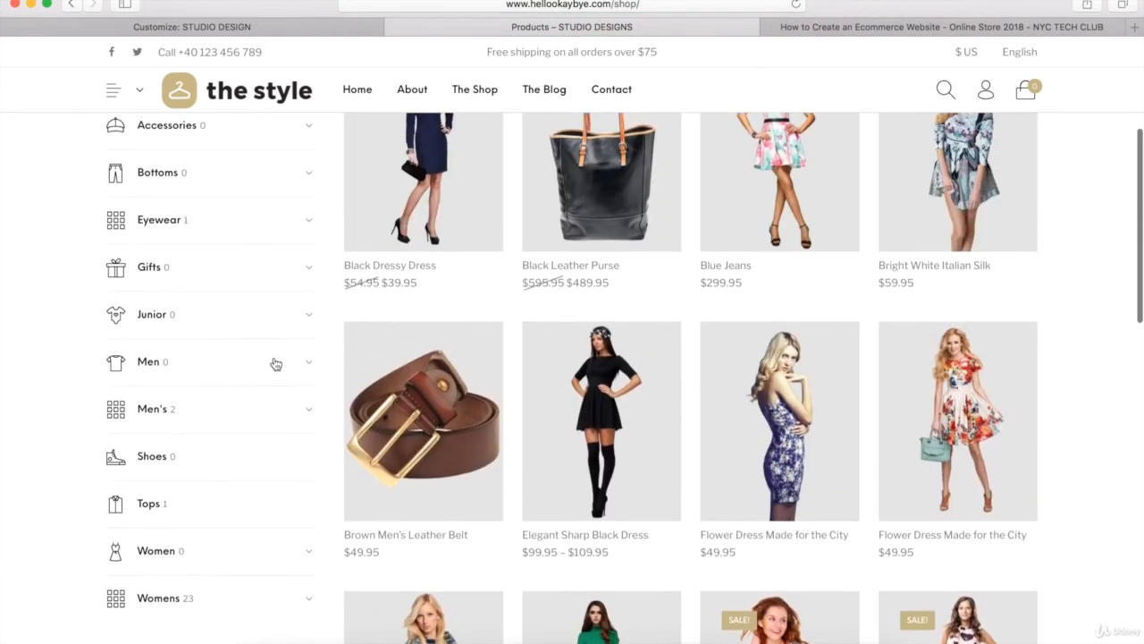
scroll(307, 383, "up", 4)
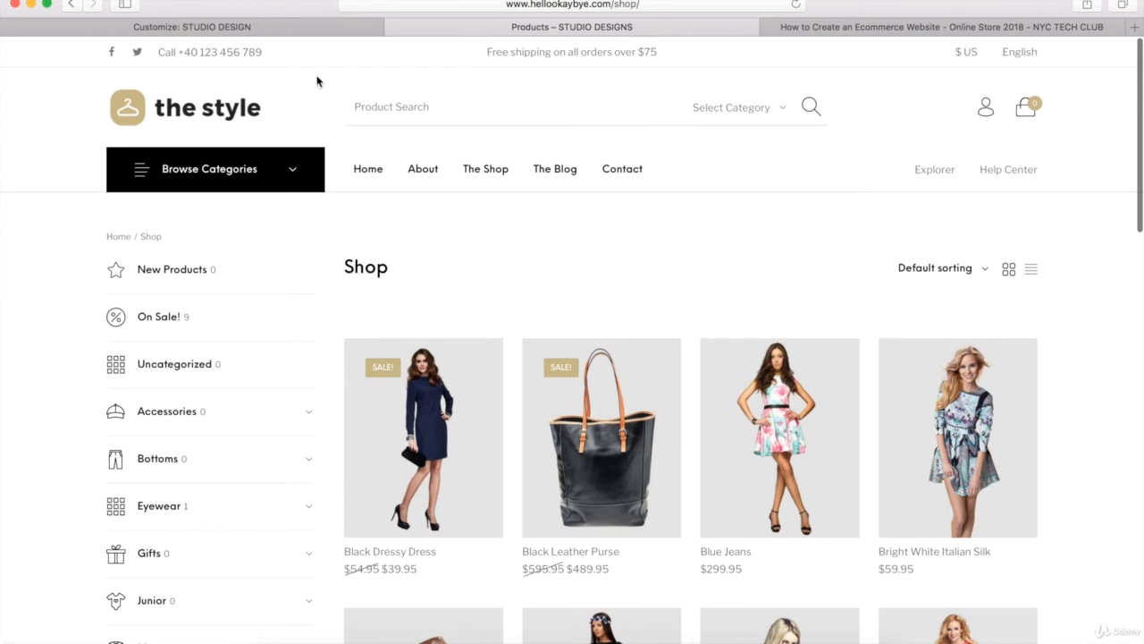
left_click(276, 27)
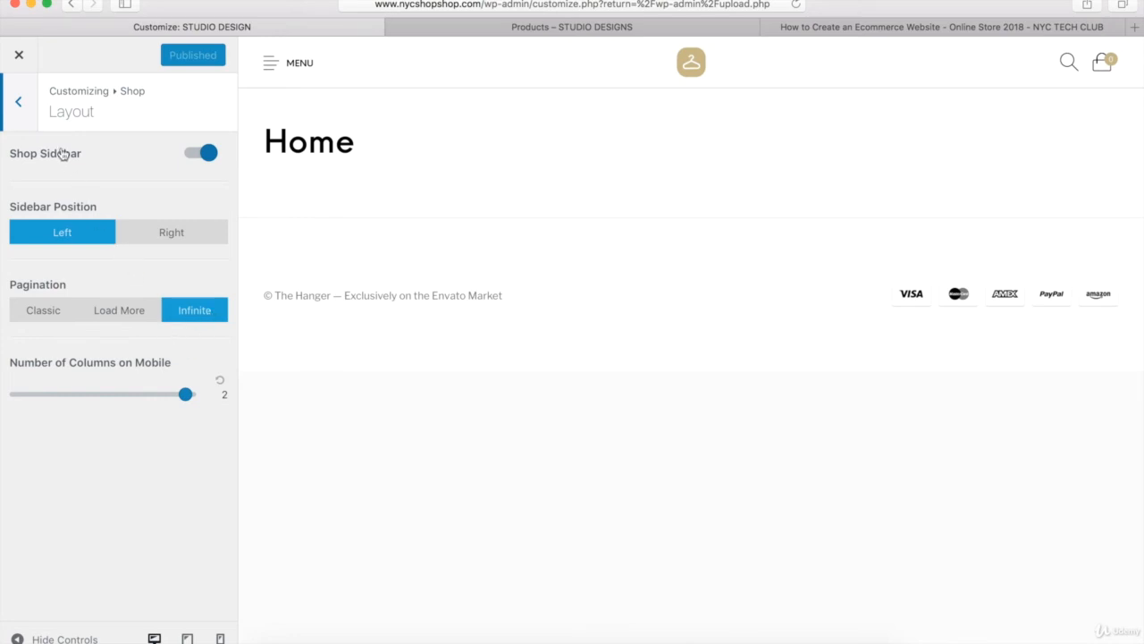
- Review the shop's Catalog Mode and Custom Archives settings for sales and new products, and return to the main customizer sections
left_click(20, 105)
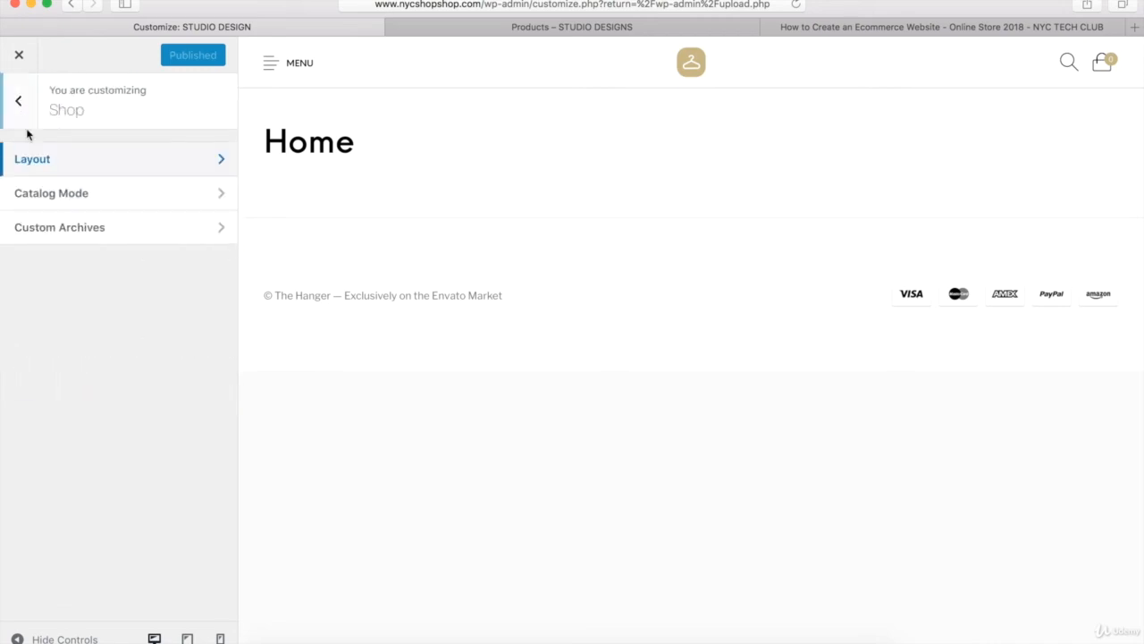
left_click(52, 196)
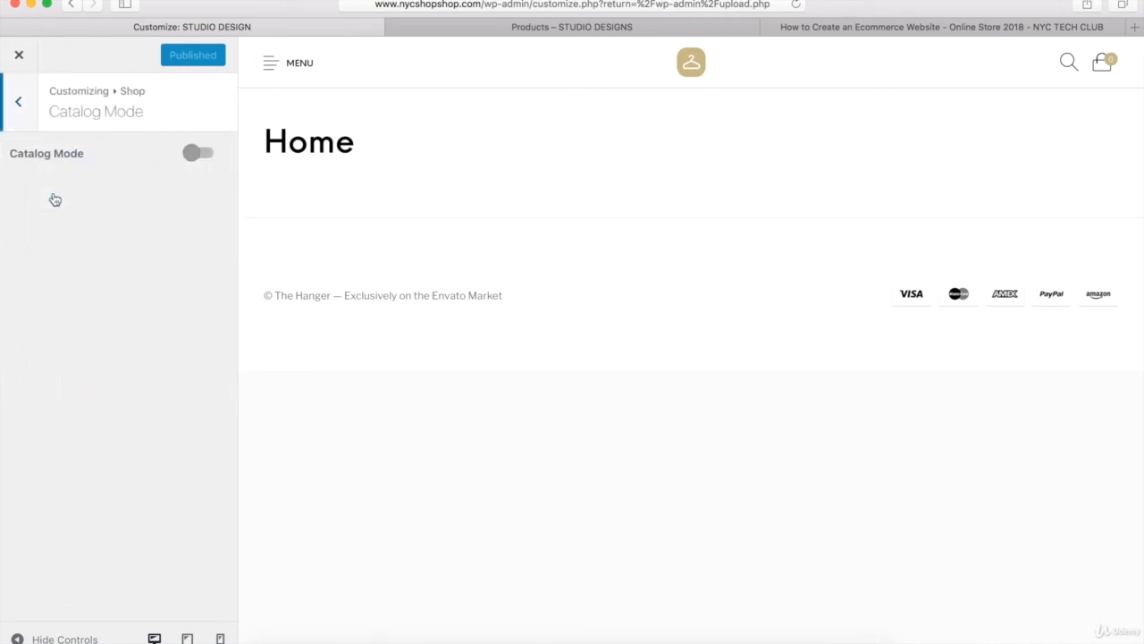
left_click(19, 107)
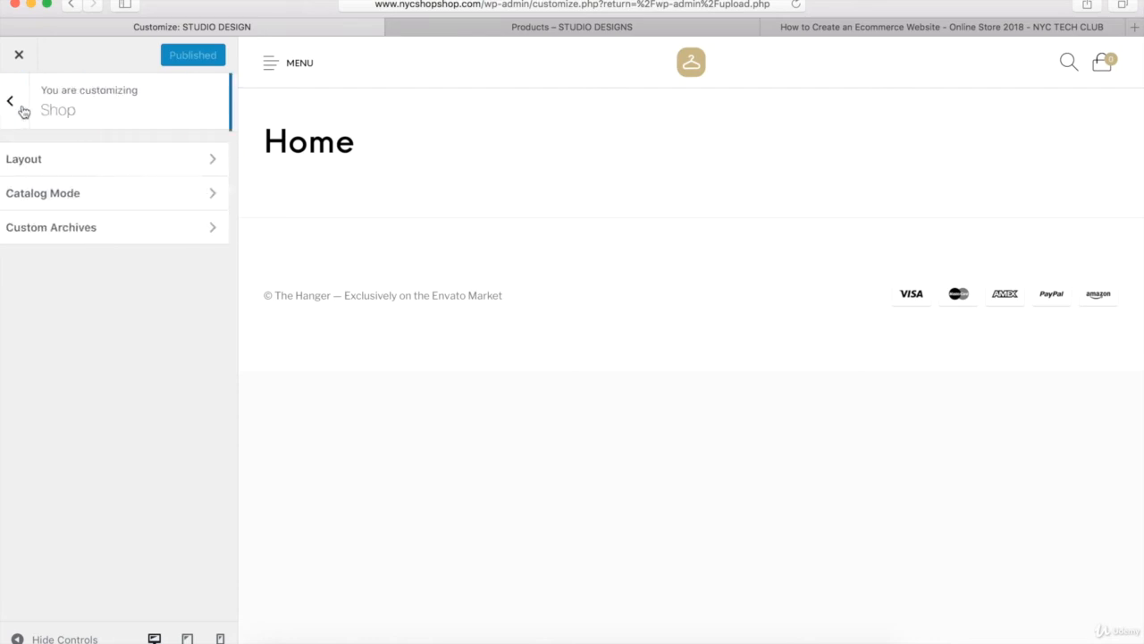
left_click(67, 234)
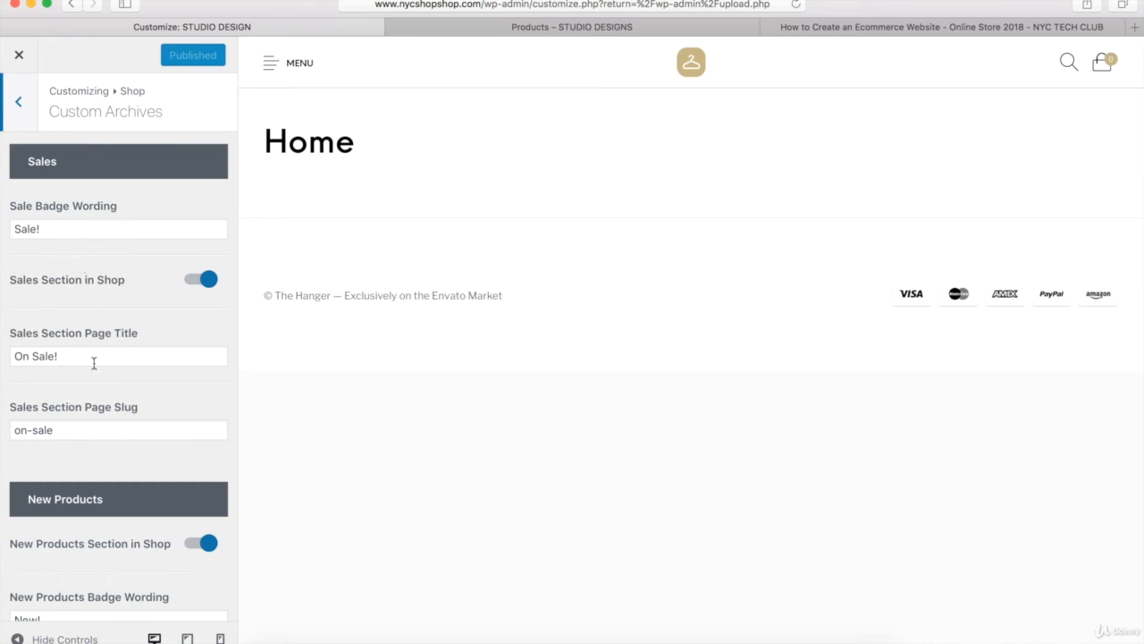
scroll(93, 363, "down", 5)
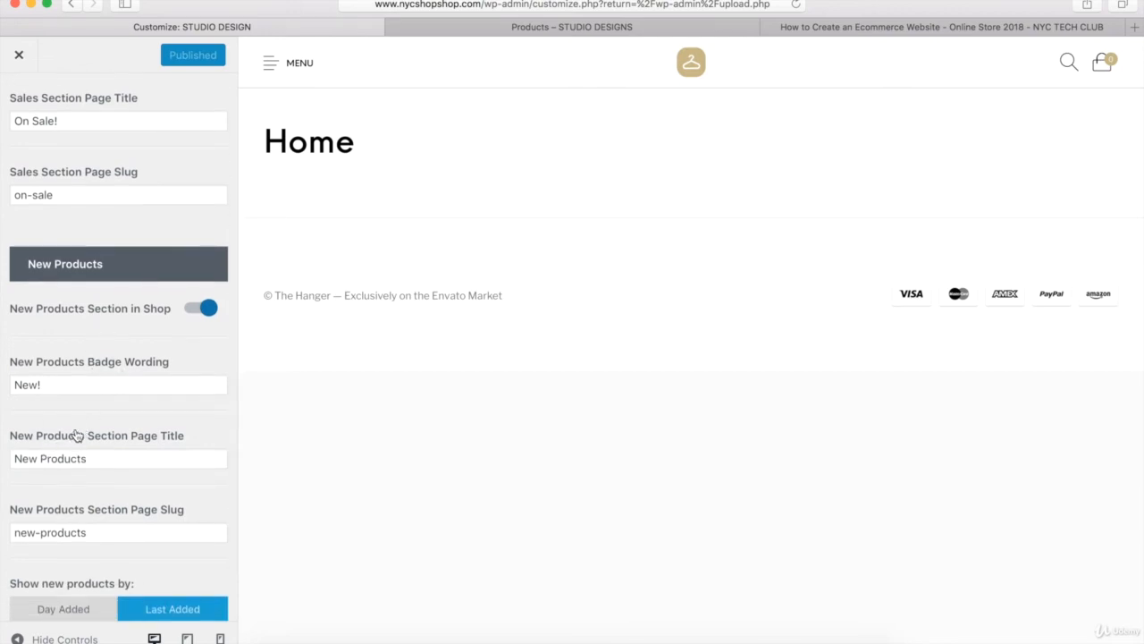
scroll(75, 438, "up", 5)
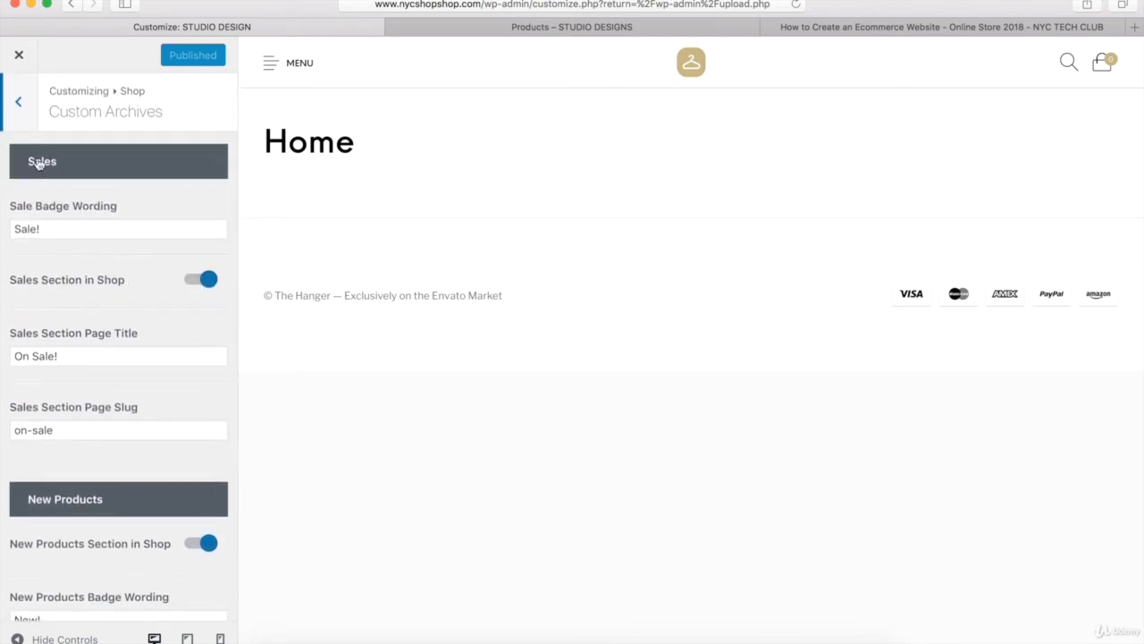
left_click(21, 116)
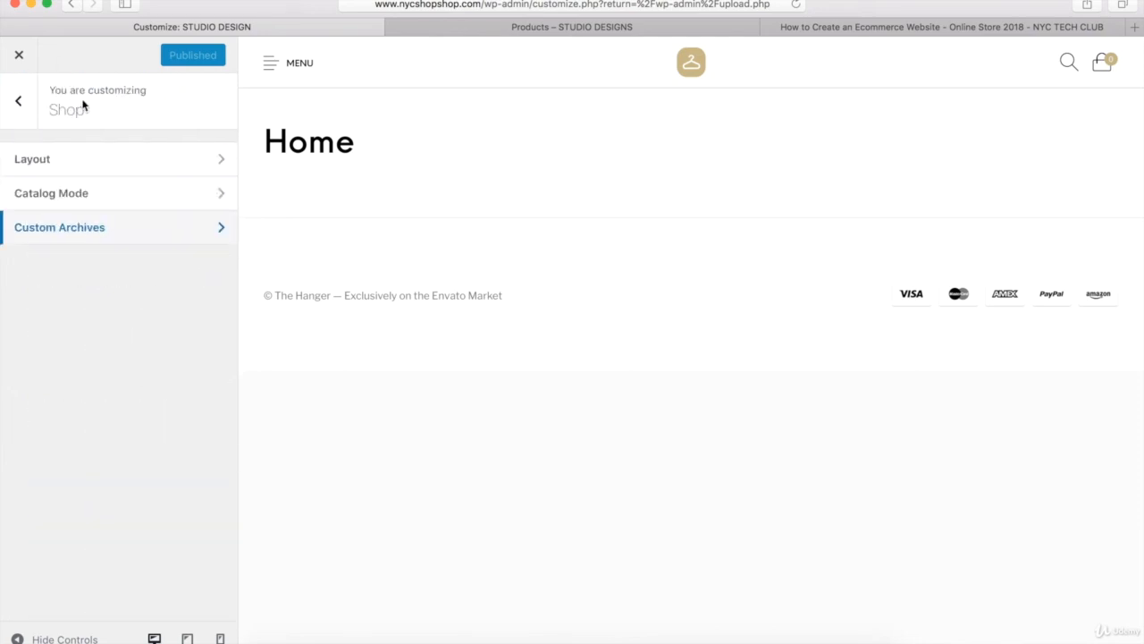
left_click(20, 104)
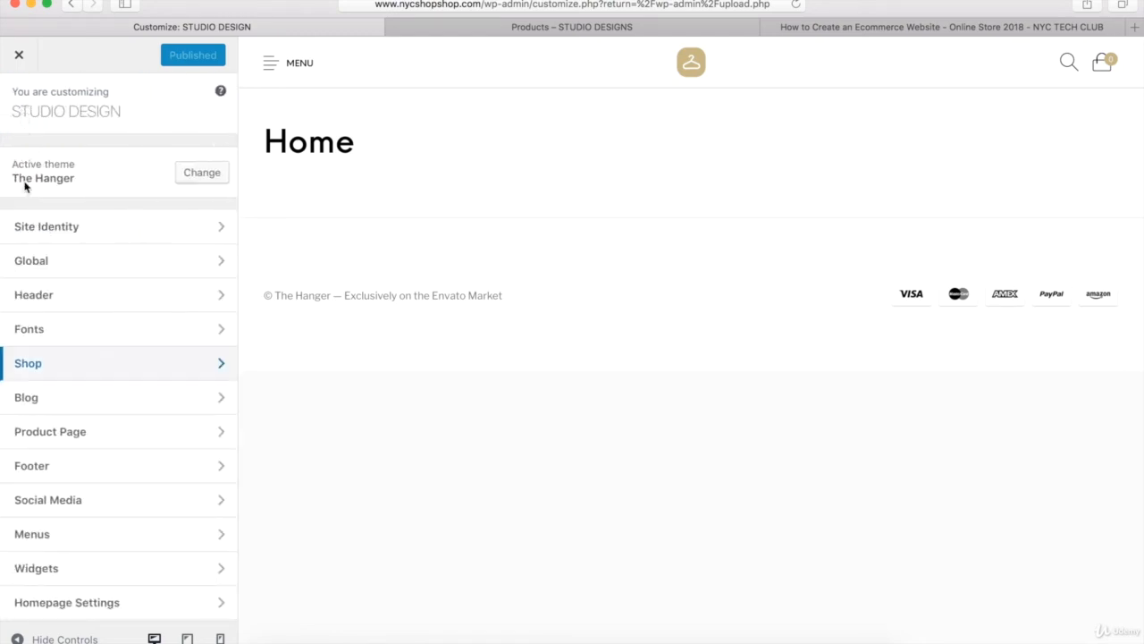
- Open the blog settings and examine the post layout on the STUDIO DESIGNS demo blog page for comparison
left_click(27, 398)
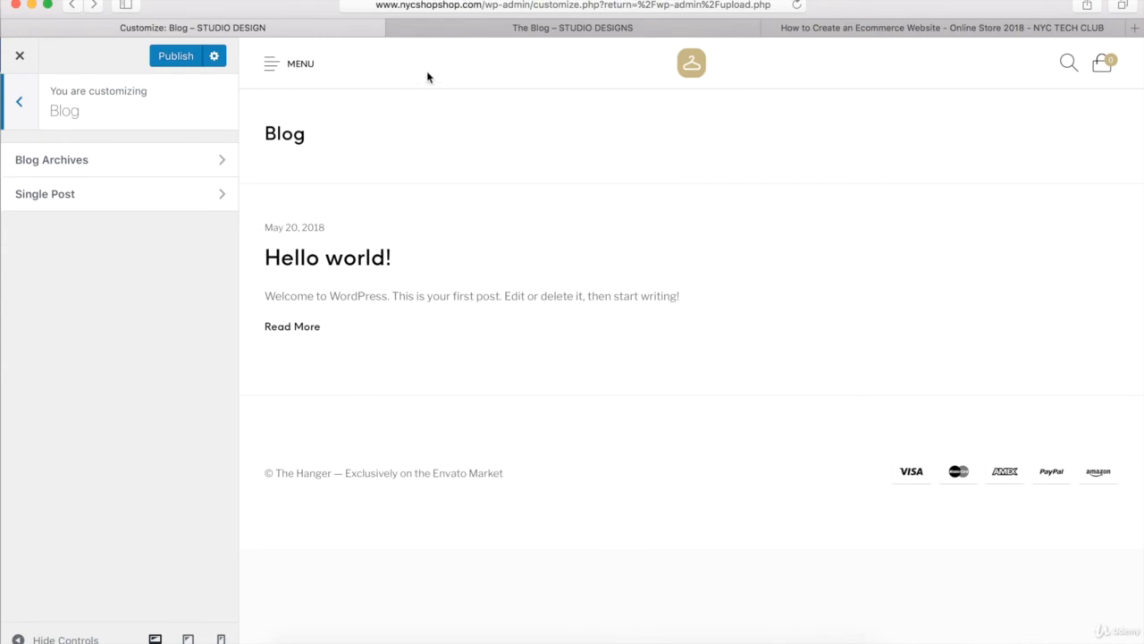
left_click(462, 28)
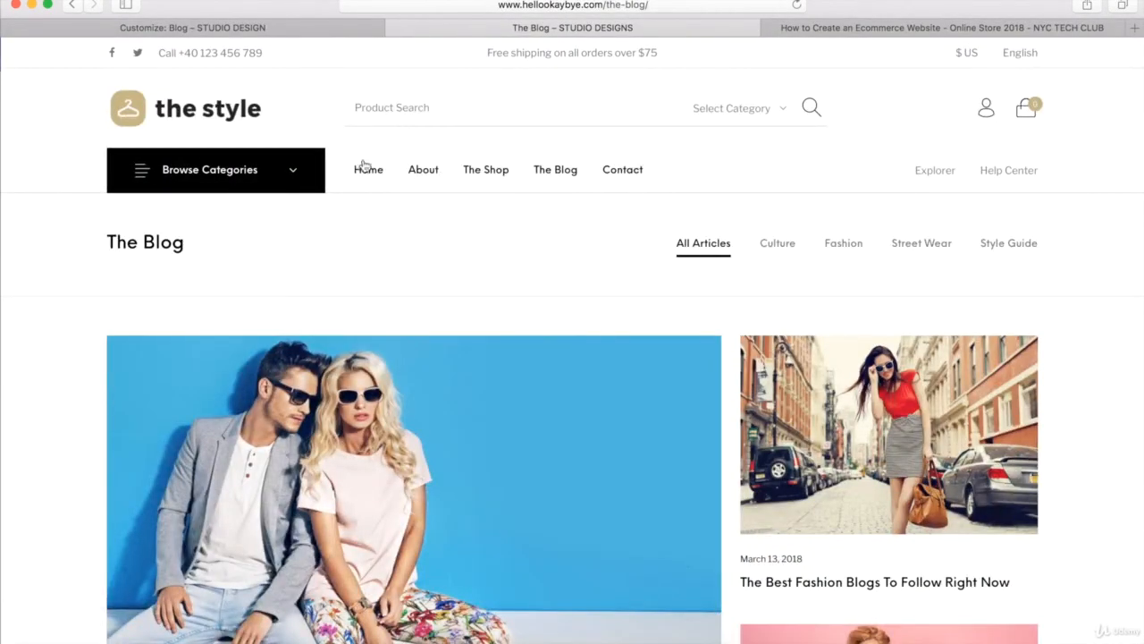
scroll(329, 222, "down", 10)
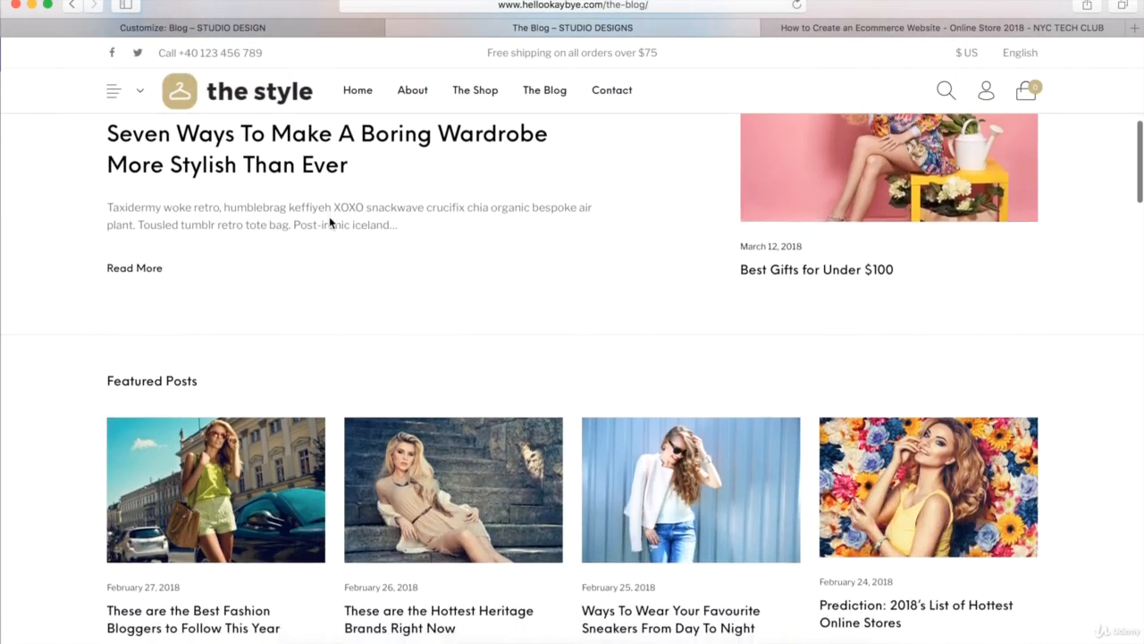
scroll(328, 221, "down", 3)
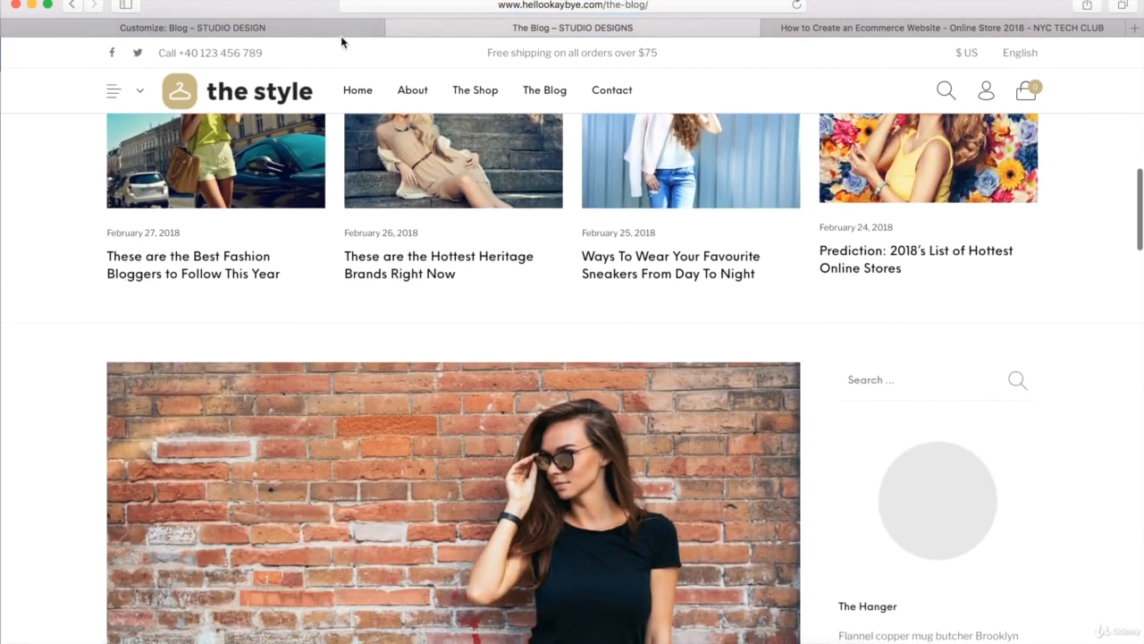
left_click(346, 30)
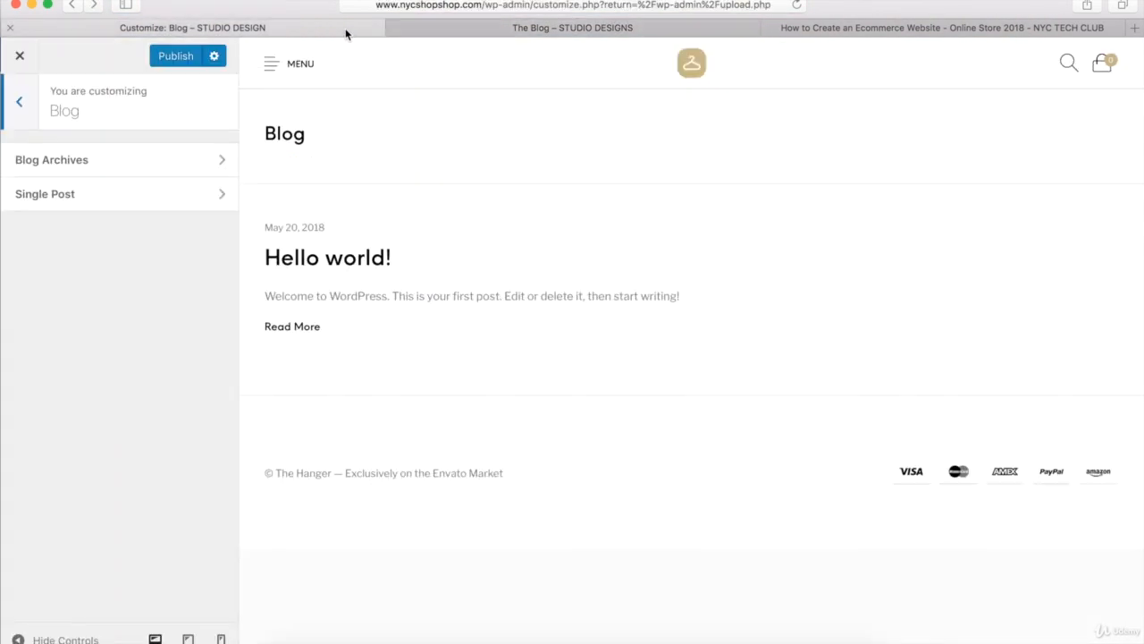
- In the blog archives, turn on Blog Categories and Highlight first three posts, set pagination to Infinite, and return to the main sections
left_click(197, 169)
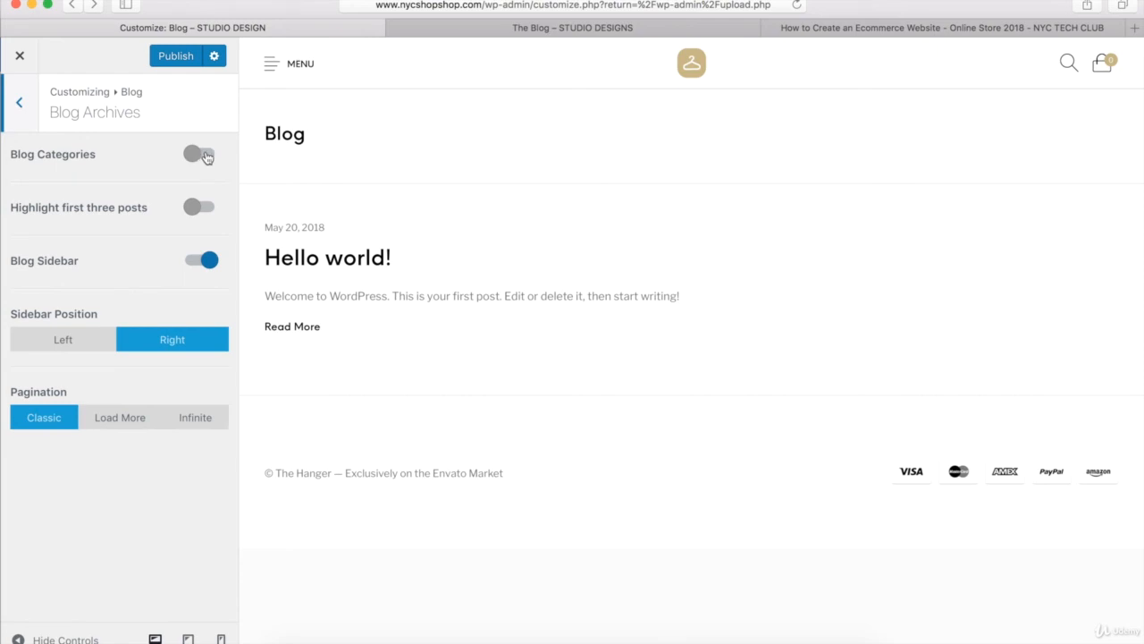
left_click(204, 156)
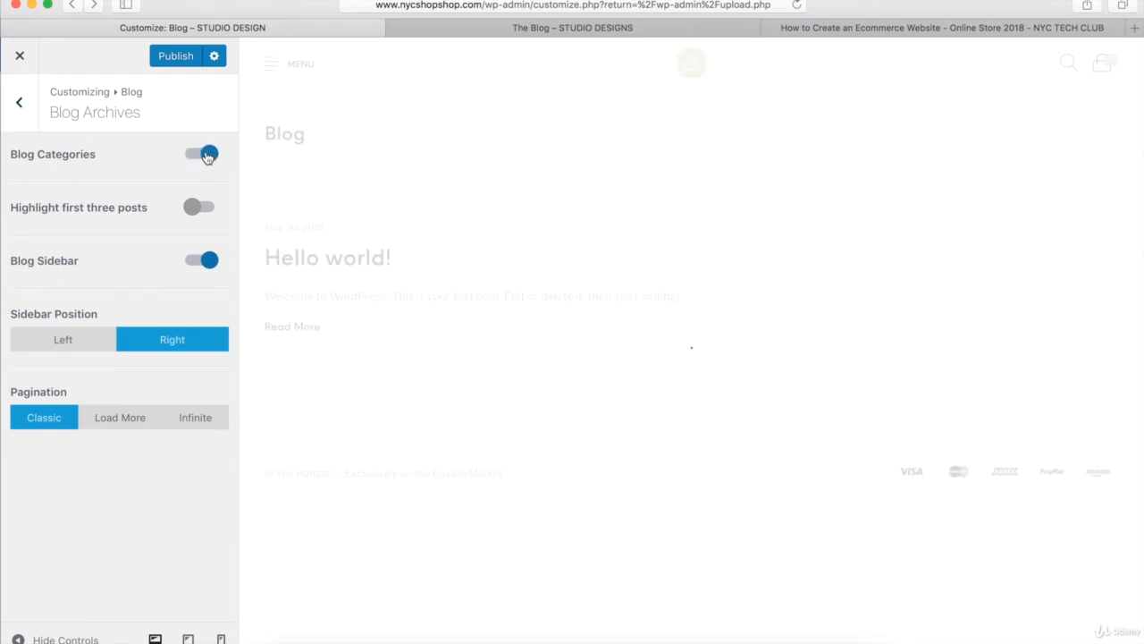
left_click(202, 209)
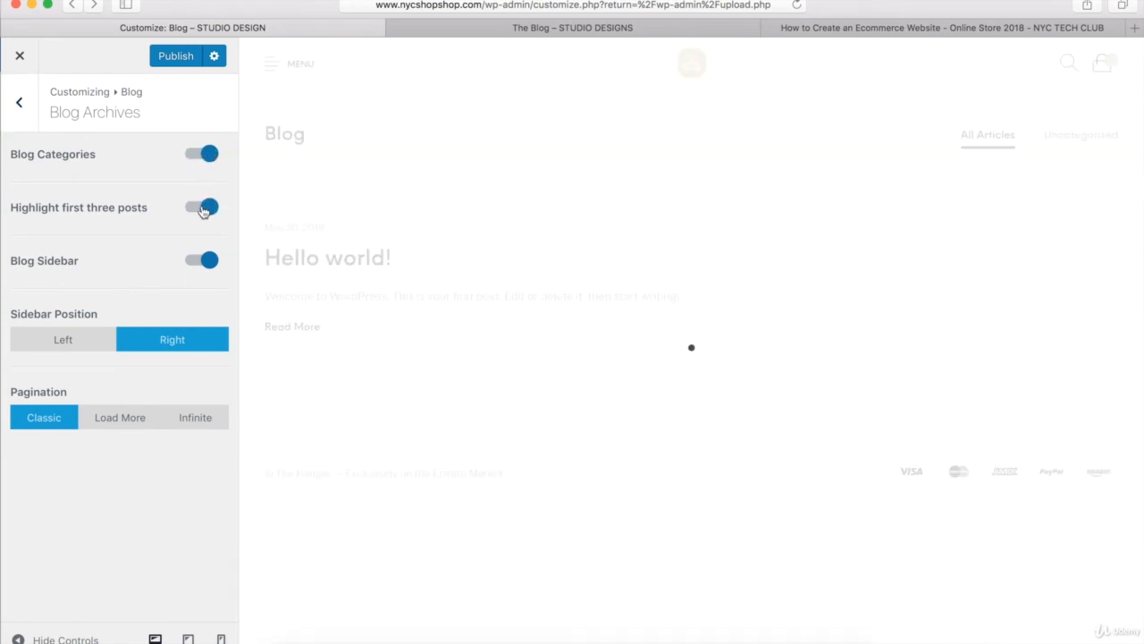
left_click(195, 417)
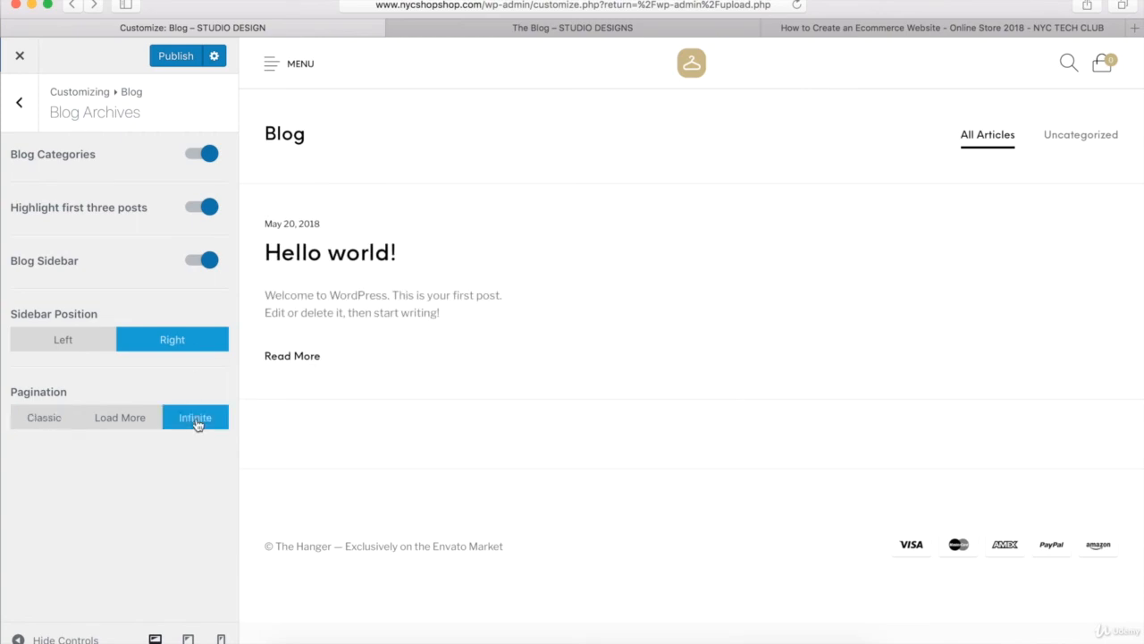
left_click(20, 103)
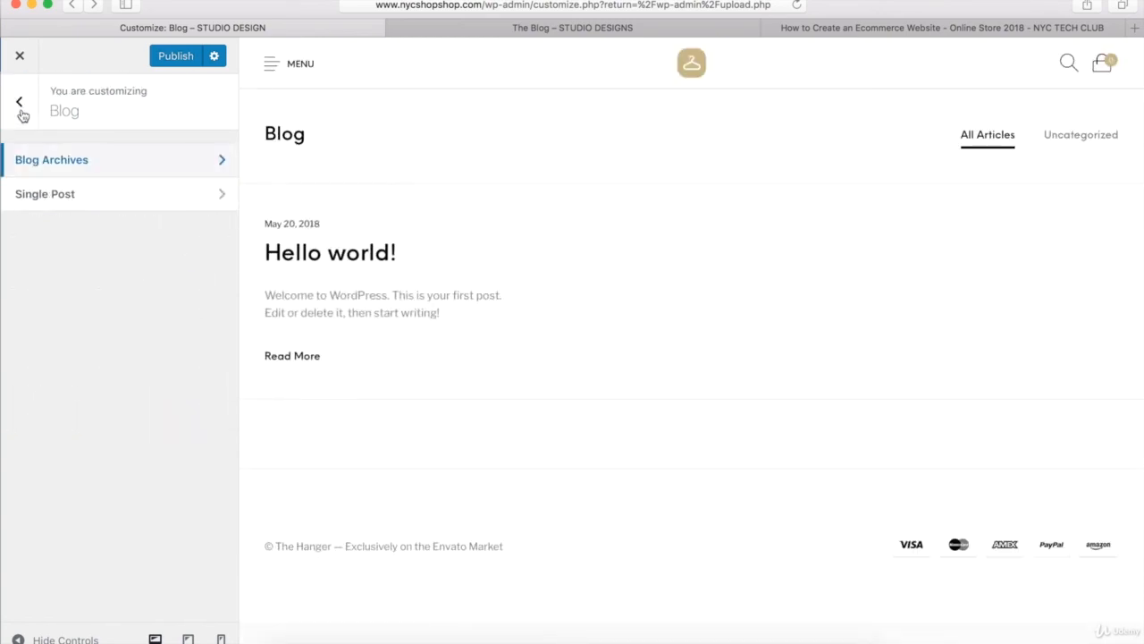
left_click(22, 109)
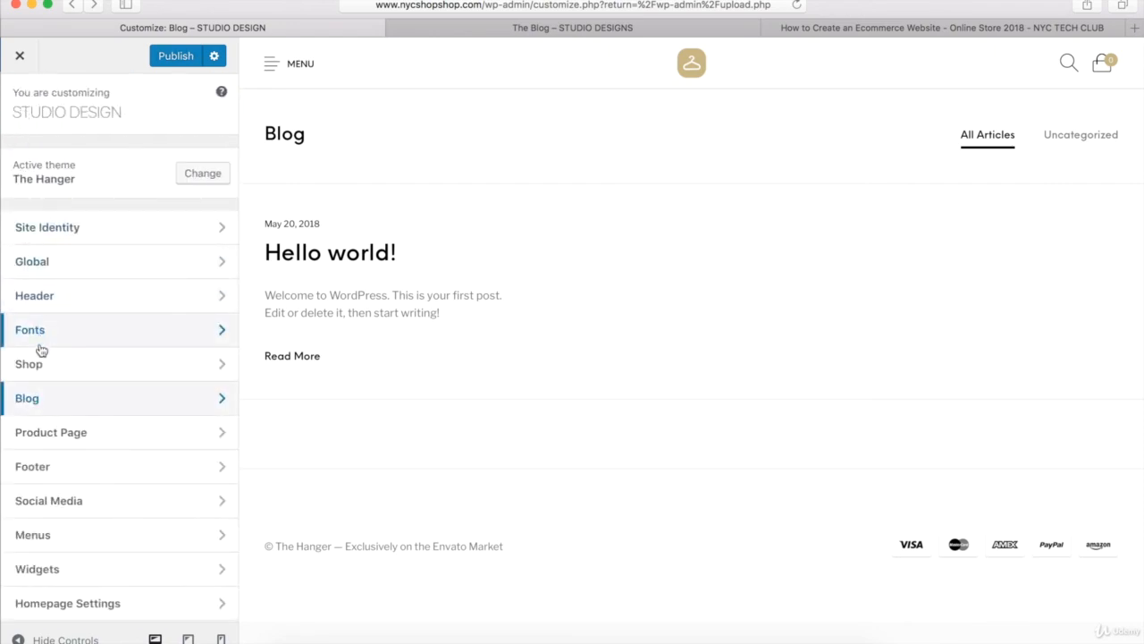
- Review the Product Page display settings, and examine the Footer section's layout, color and payment options
left_click(63, 439)
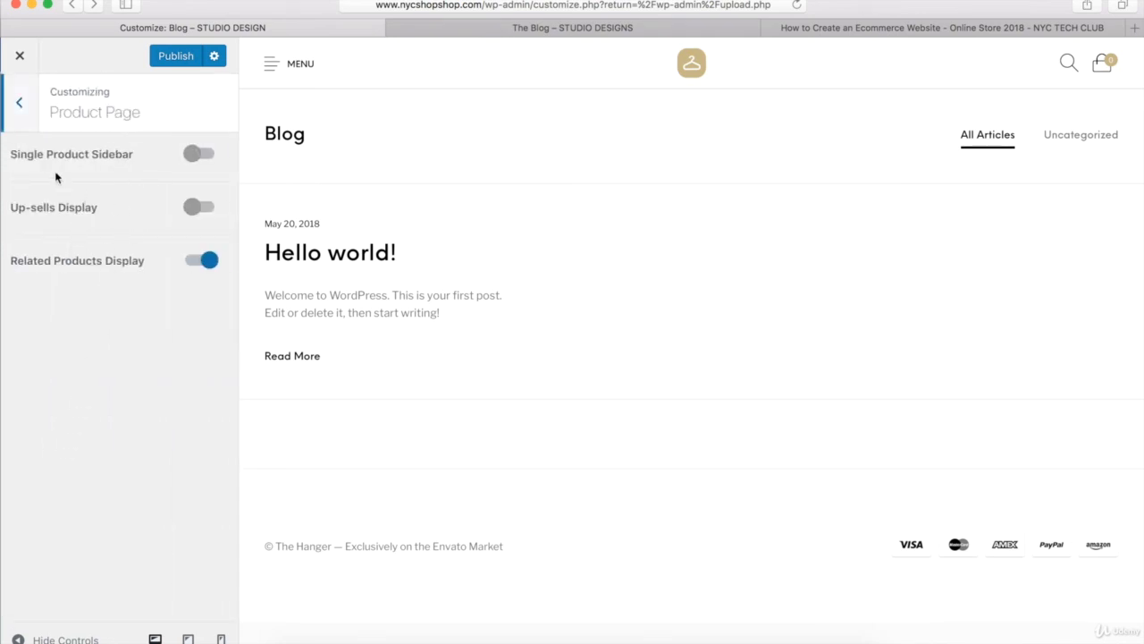
left_click(19, 104)
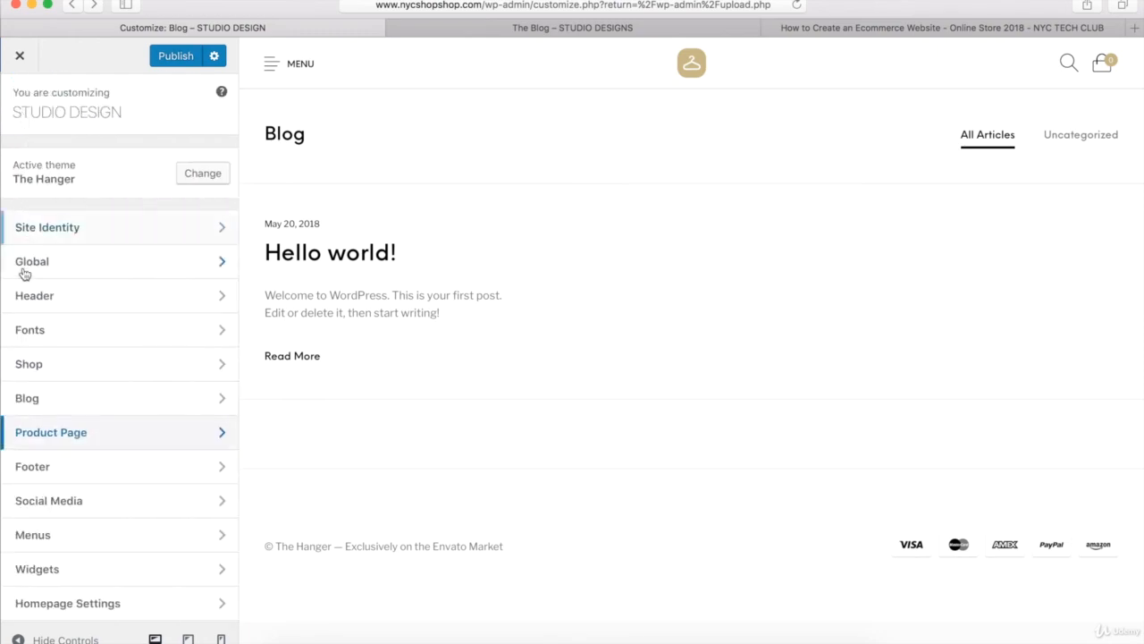
left_click(38, 468)
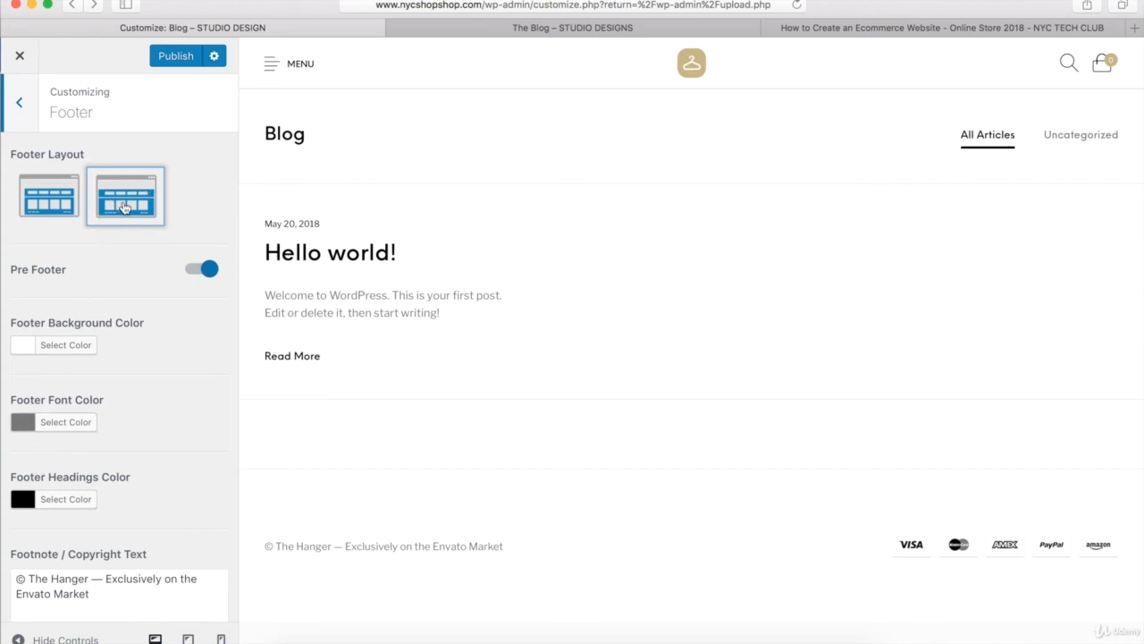
scroll(136, 205, "down", 5)
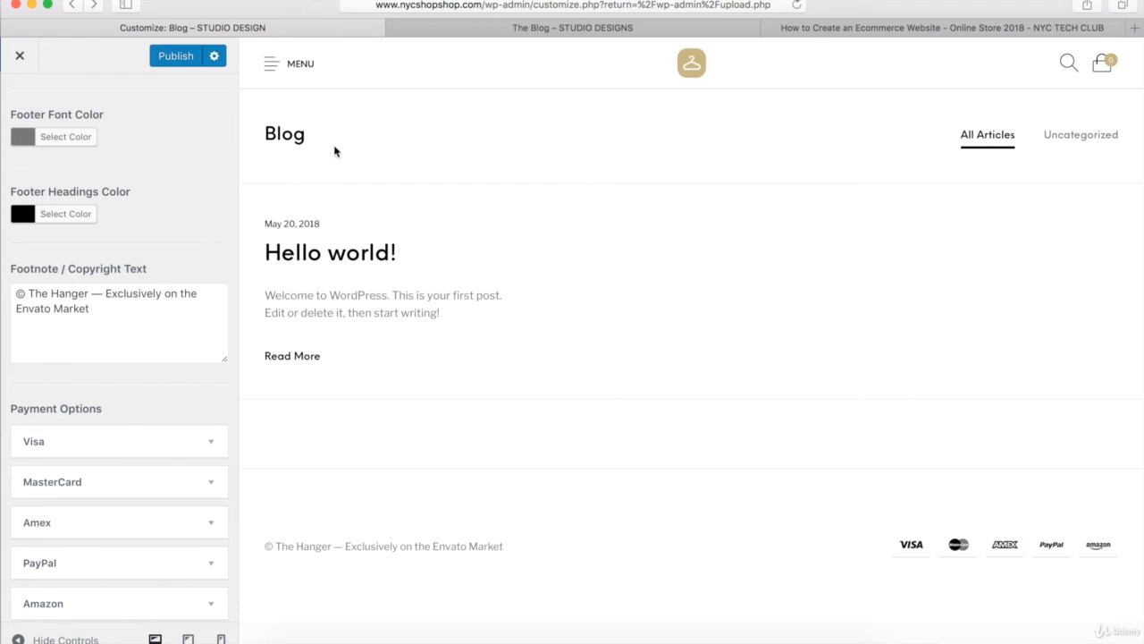
- Replace the footer copyright text after the © symbol with "The Style - NYC TECH CLUB DESIGNED", publish it, and return to the main sections
left_click_drag(87, 306, 31, 292)
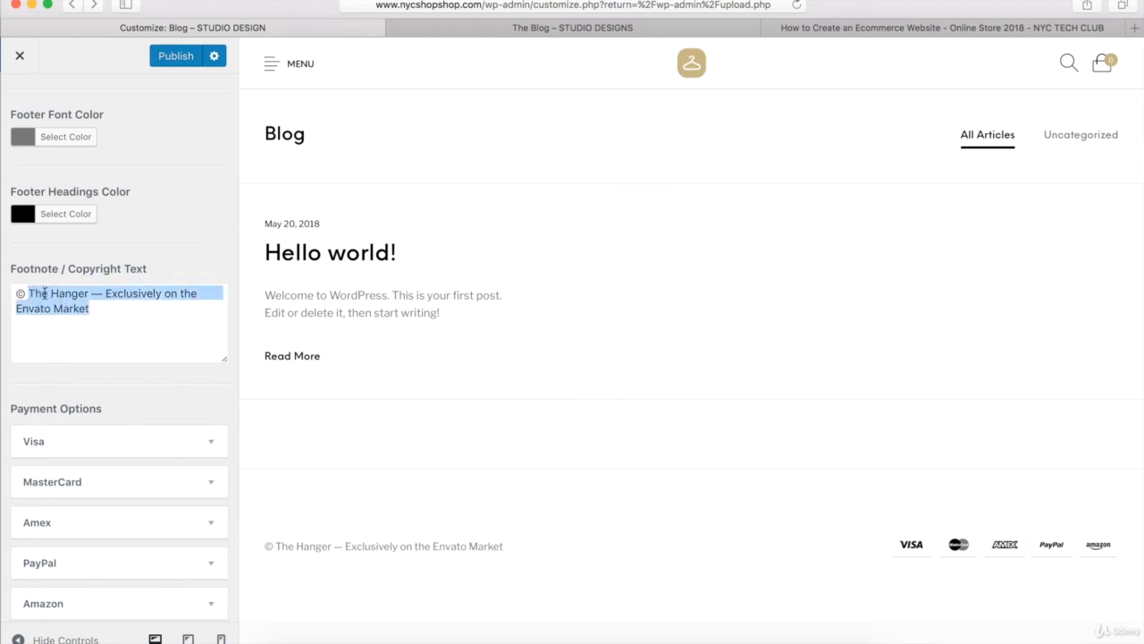
type("The Style ")
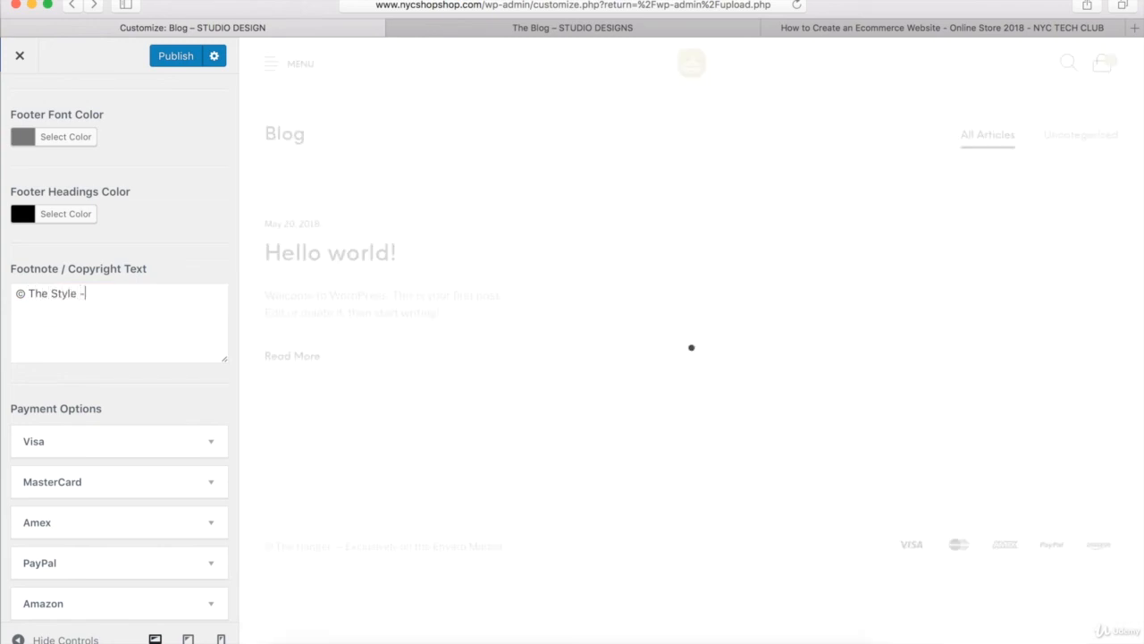
type("- NYC TECH CLUB DESIGNED")
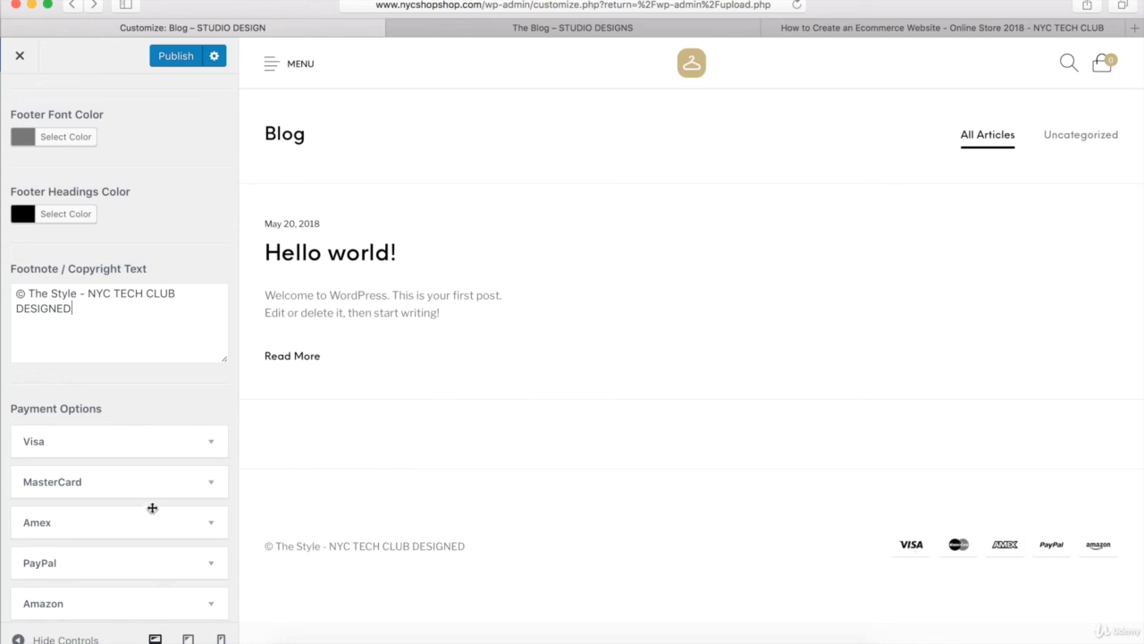
scroll(152, 509, "up", 5)
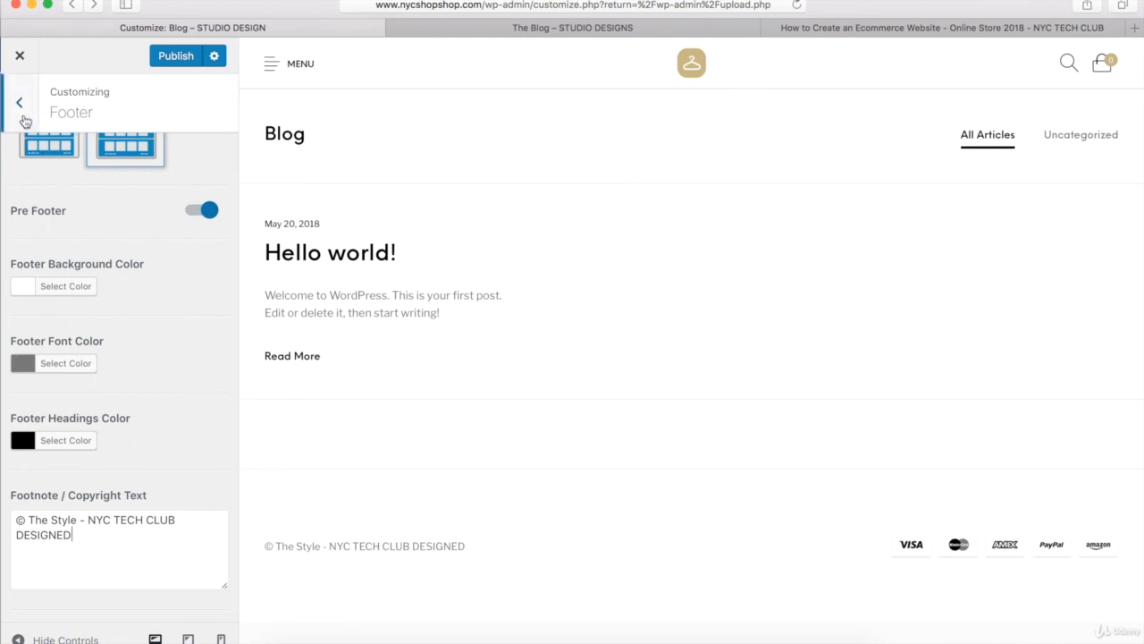
left_click(181, 57)
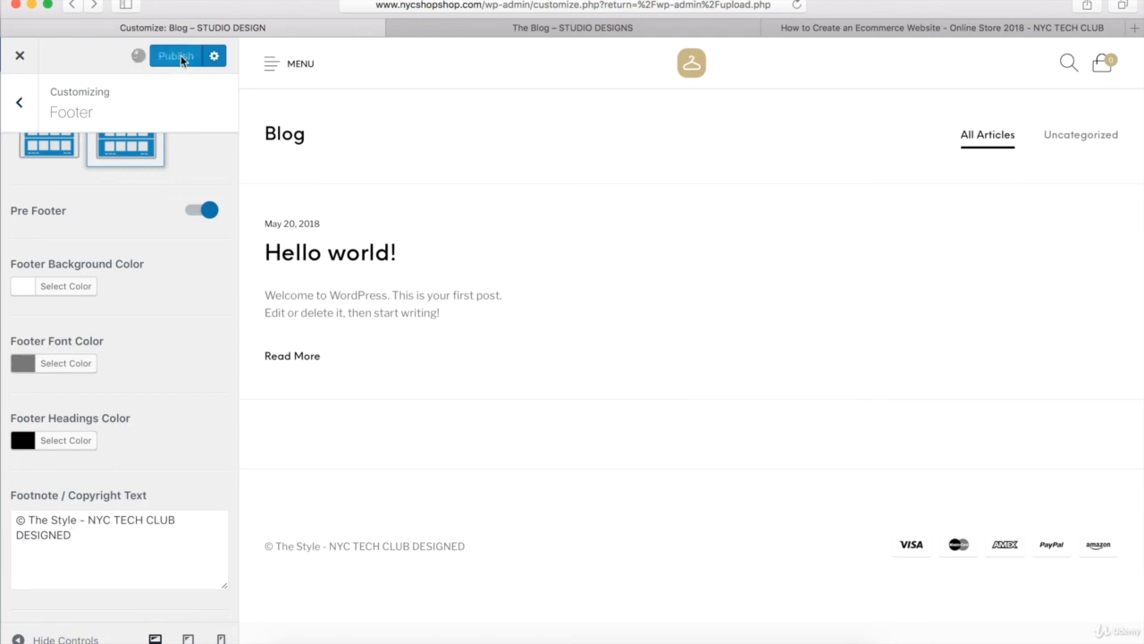
left_click(20, 104)
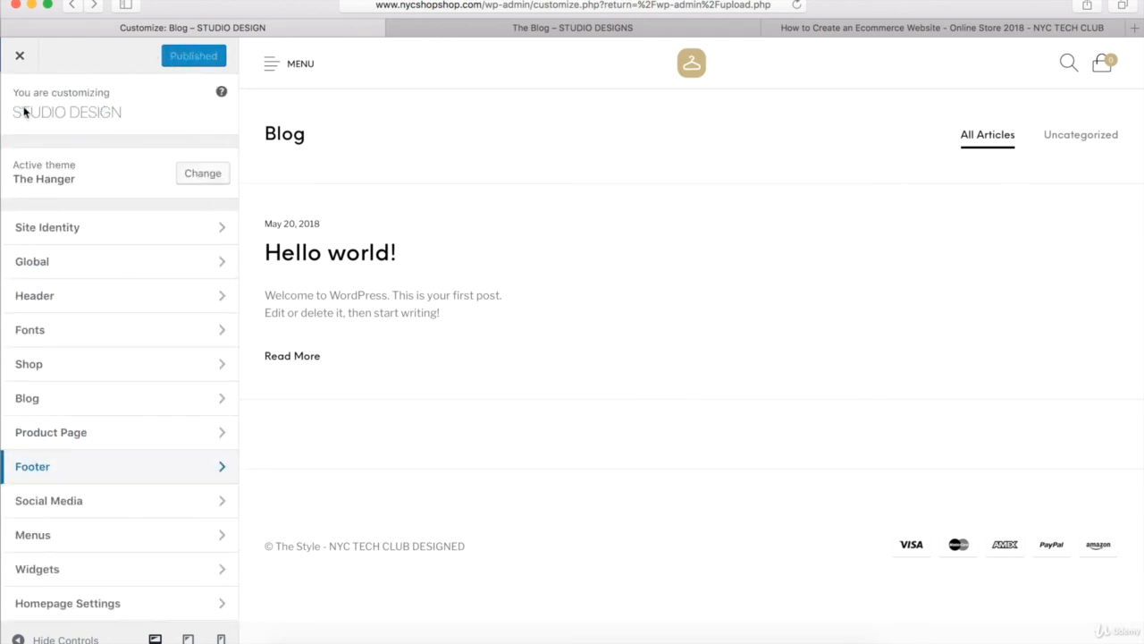
- Open the Social Media settings and review the Facebook, Twitter, Instagram and YouTube links along with the other available networks
left_click(63, 503)
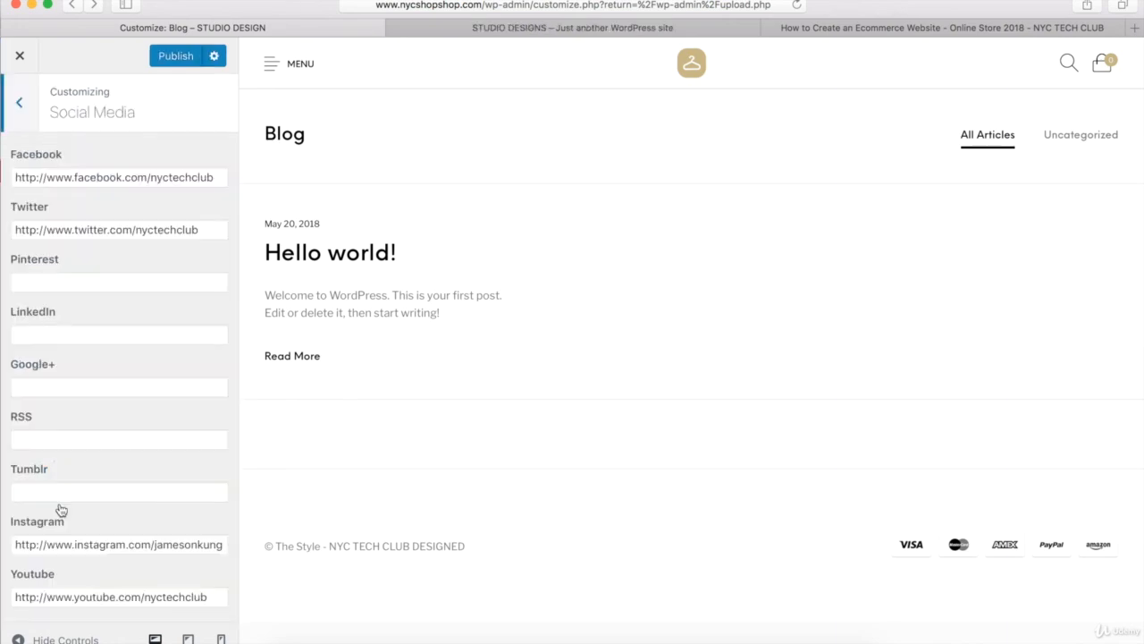
left_click(123, 182)
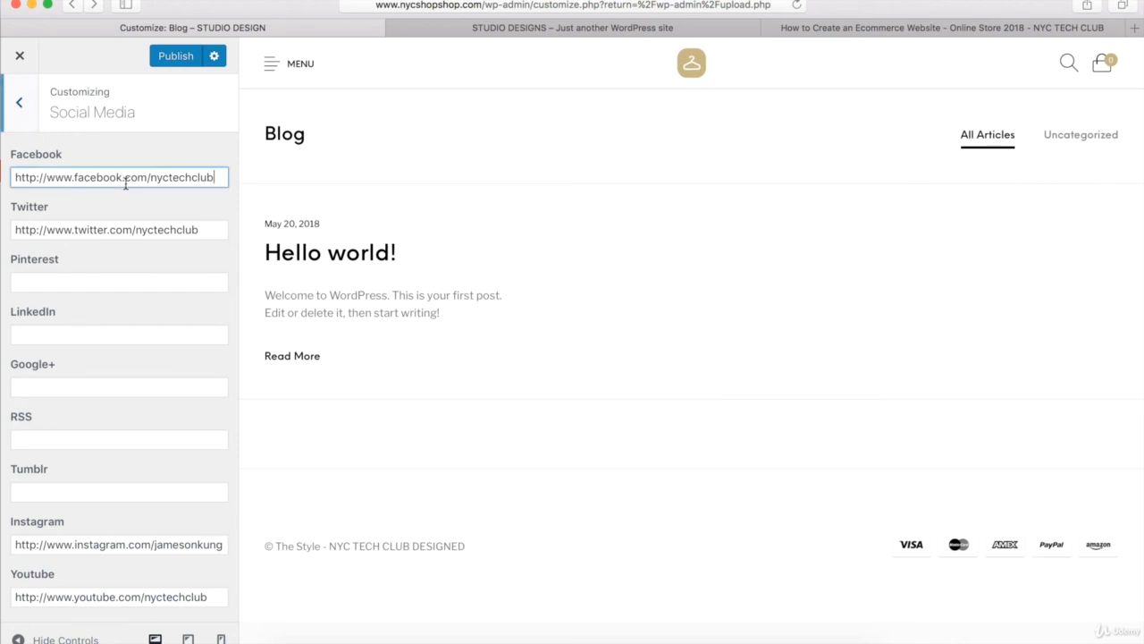
left_click(113, 229)
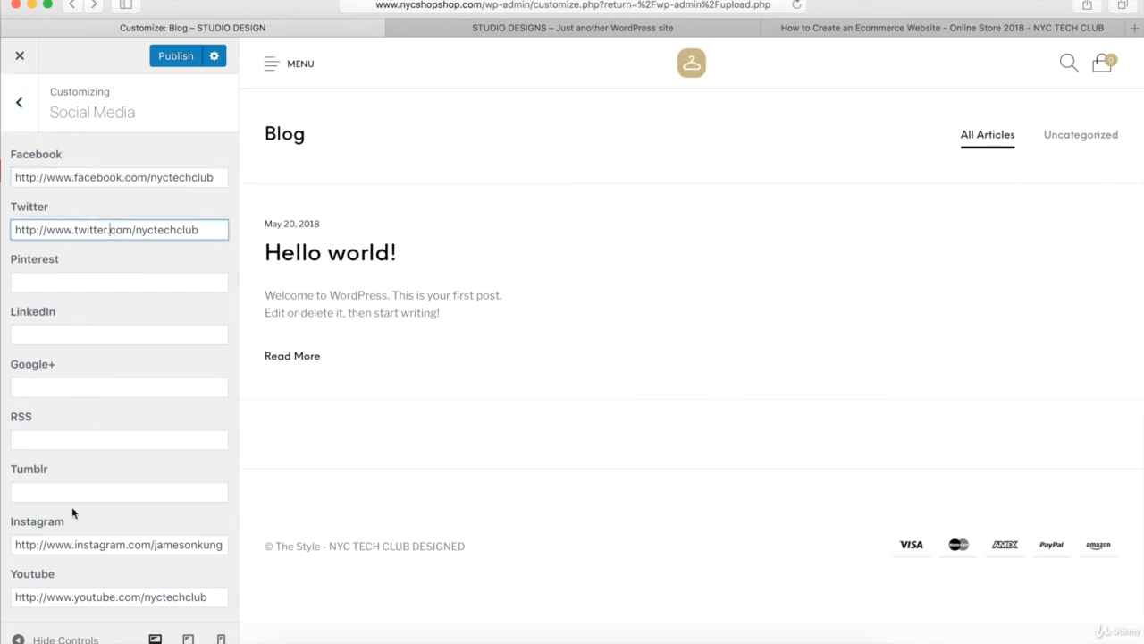
left_click(70, 542)
left_click(59, 596)
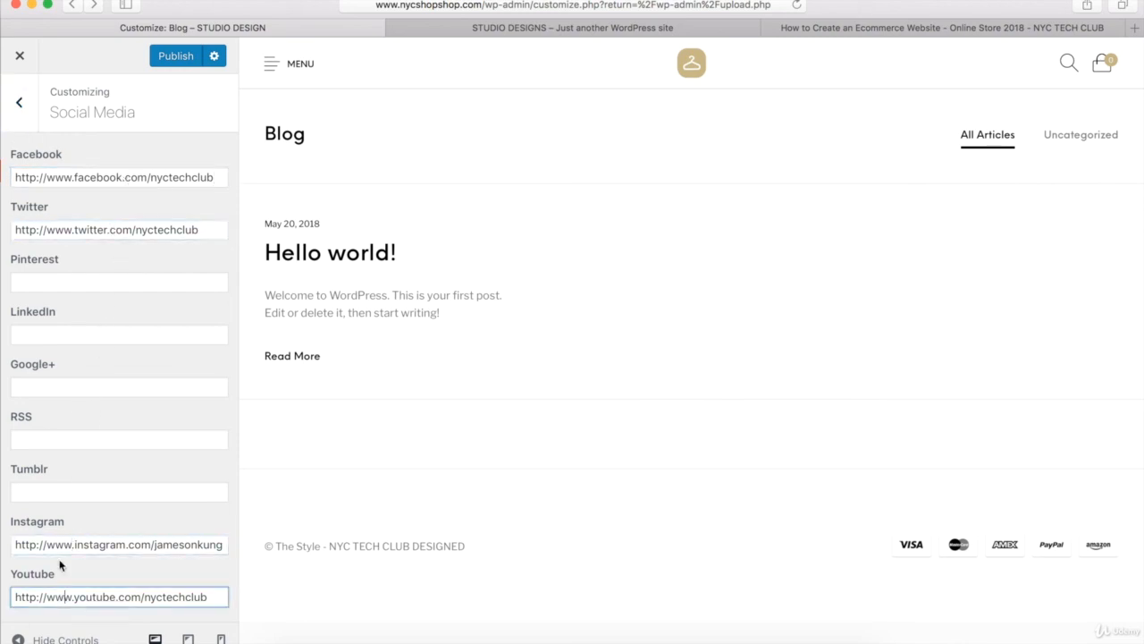
scroll(71, 419, "down", 8)
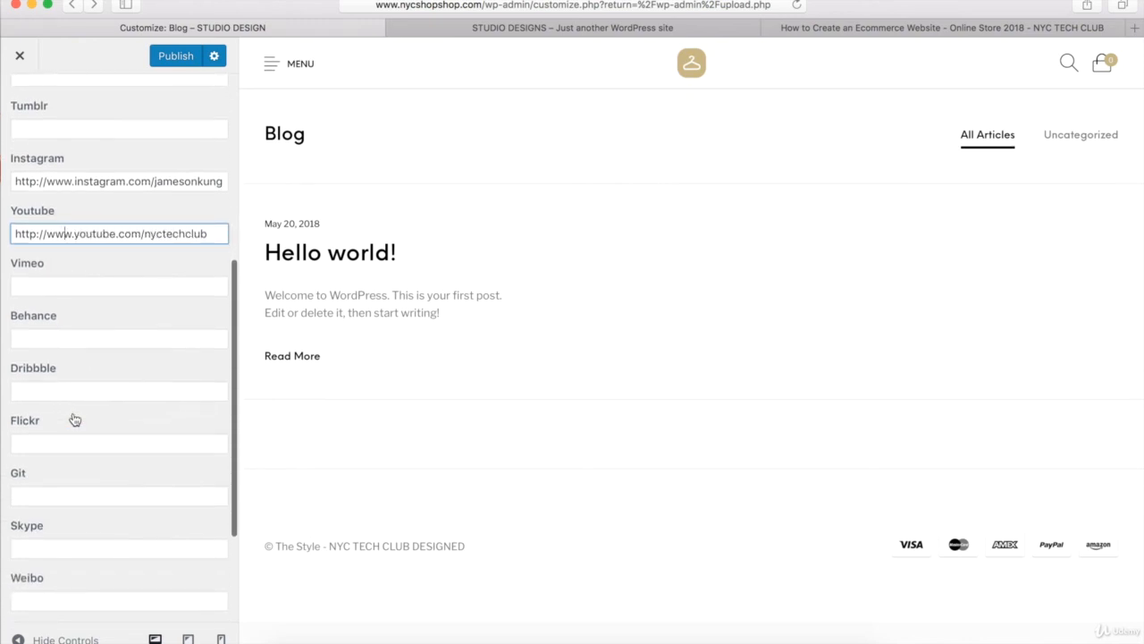
scroll(74, 418, "up", 5)
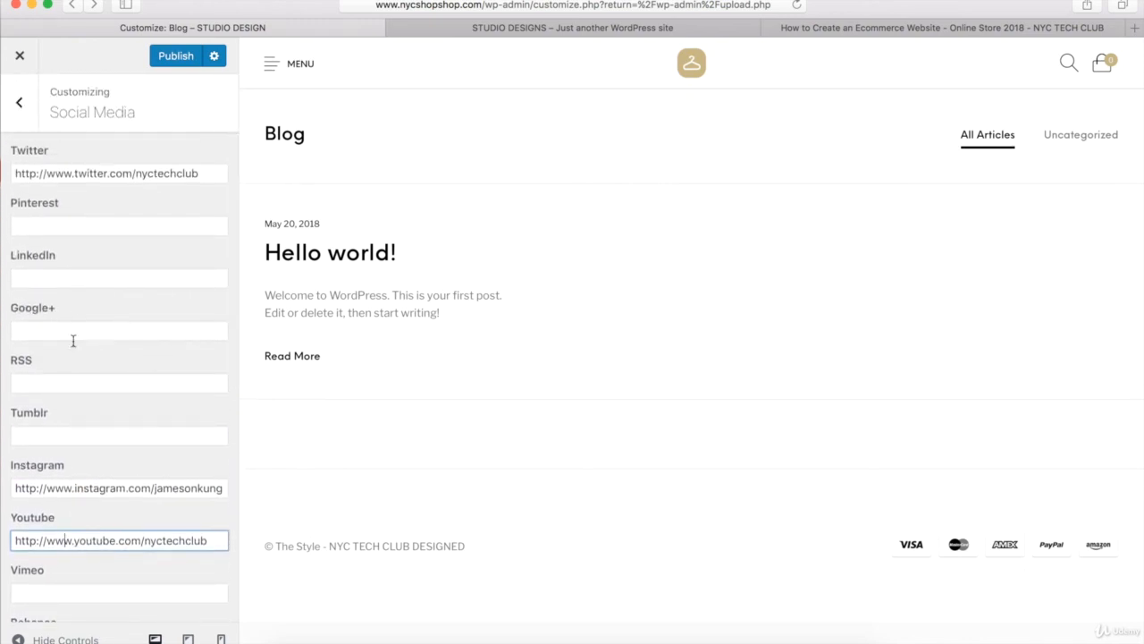
scroll(70, 375, "up", 2)
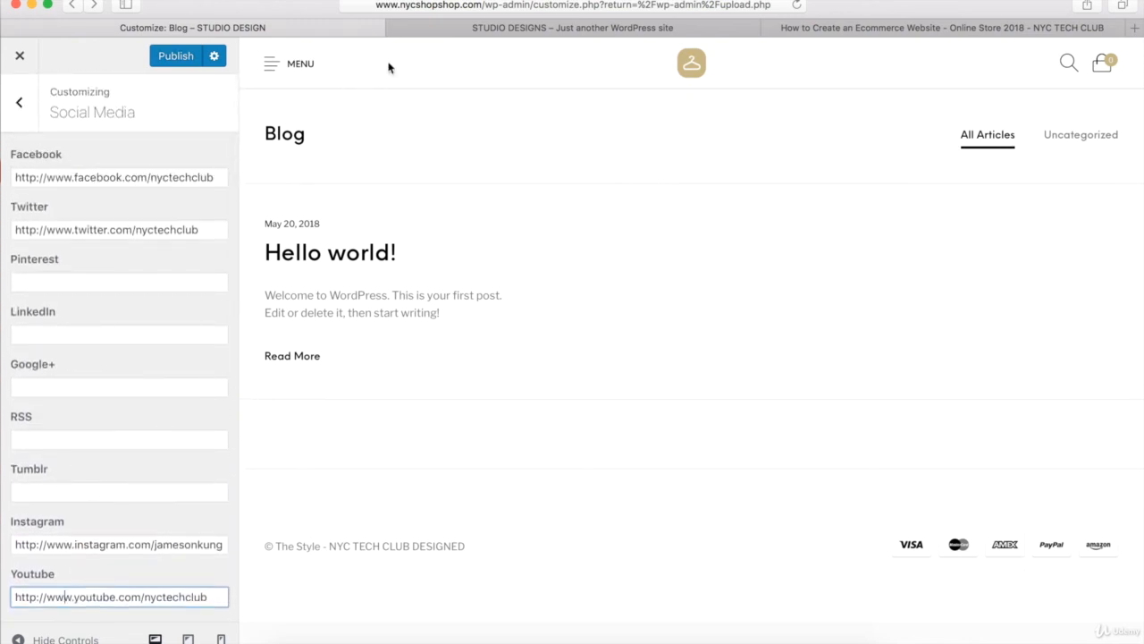
- Examine the social icons in the header and the footer area on the STUDIO DESIGNS demo homepage
left_click(429, 29)
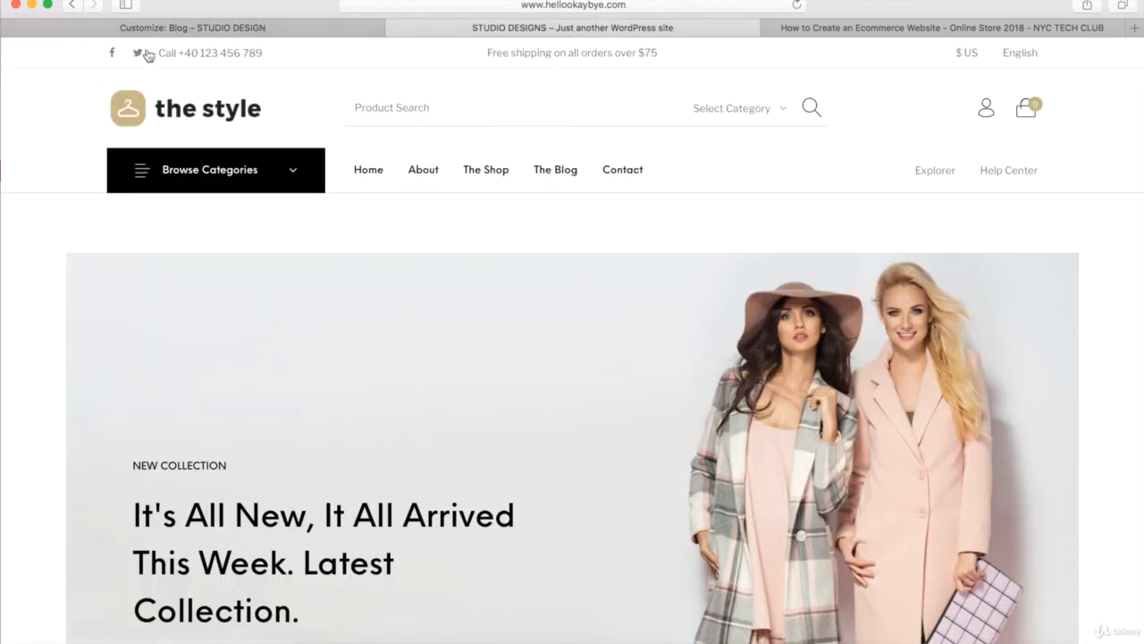
scroll(33, 140, "down", 10)
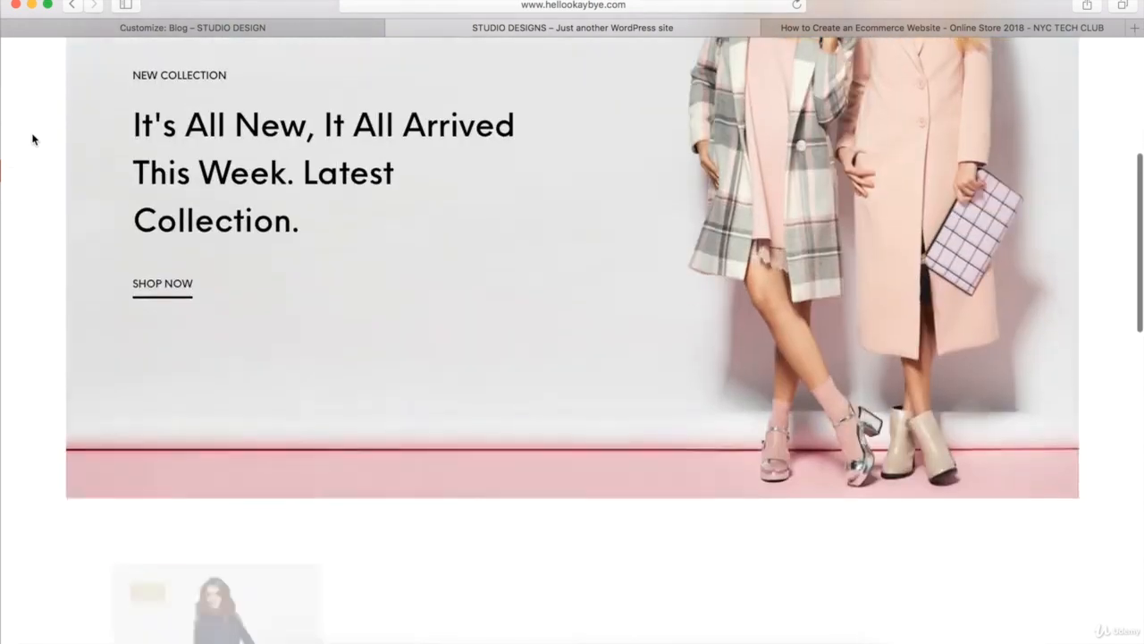
scroll(32, 139, "down", 10)
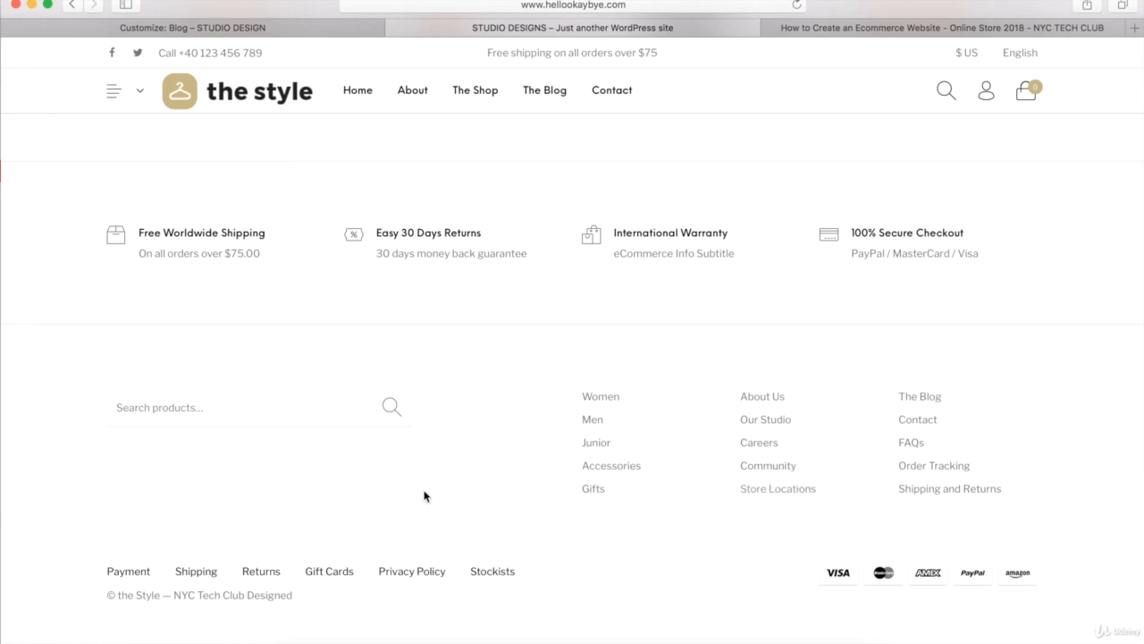
- Go back to the customizer, publish the social media links, and return to the main sections
left_click(70, 30)
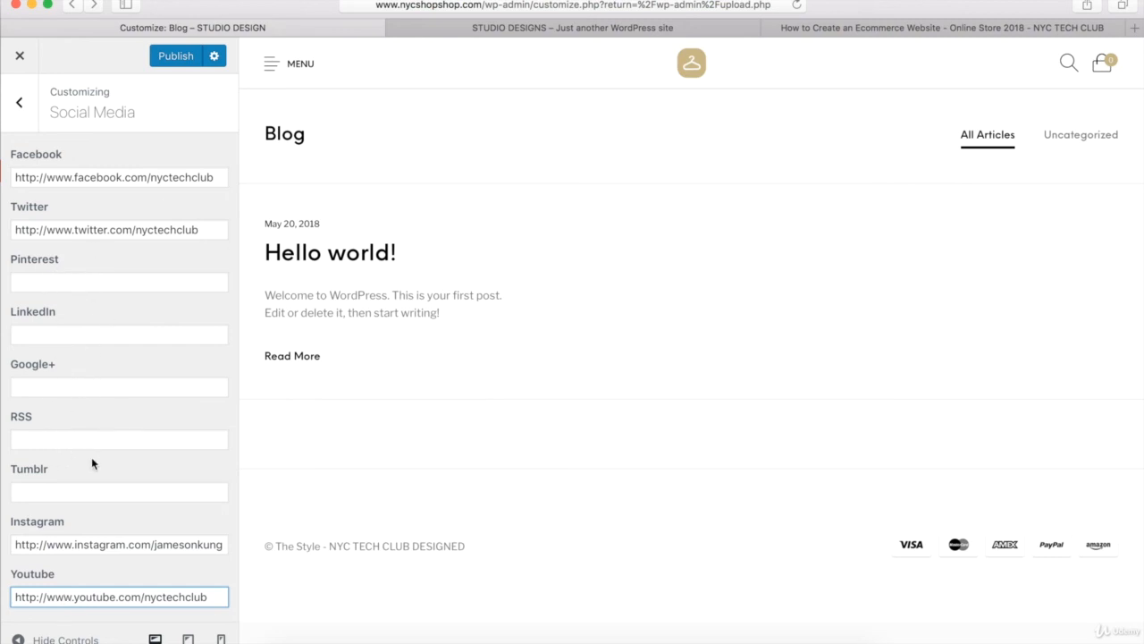
left_click(176, 59)
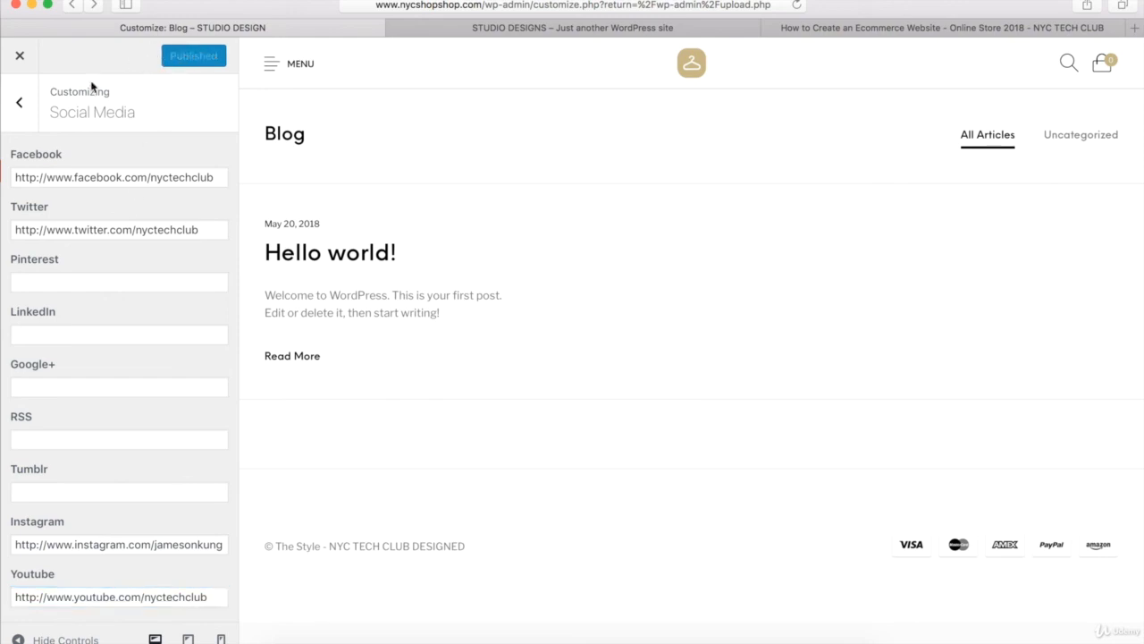
left_click(19, 104)
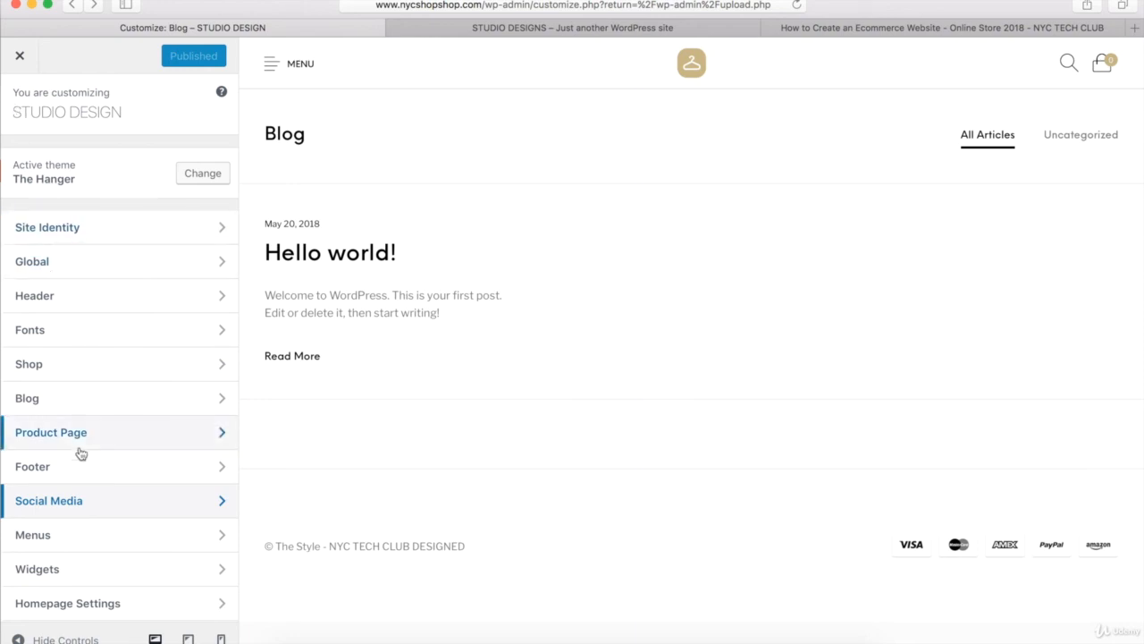
- Open the WooCommerce settings and review the Product Catalog options for shop display, sorting, products per row and rows per page
scroll(79, 453, "down", 2)
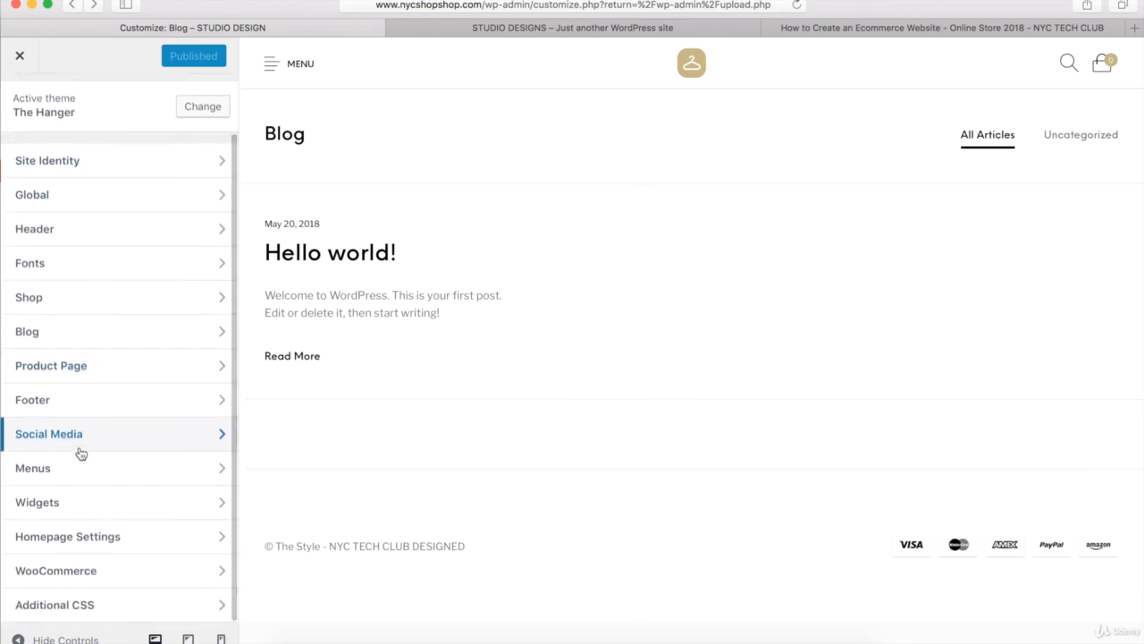
left_click(55, 570)
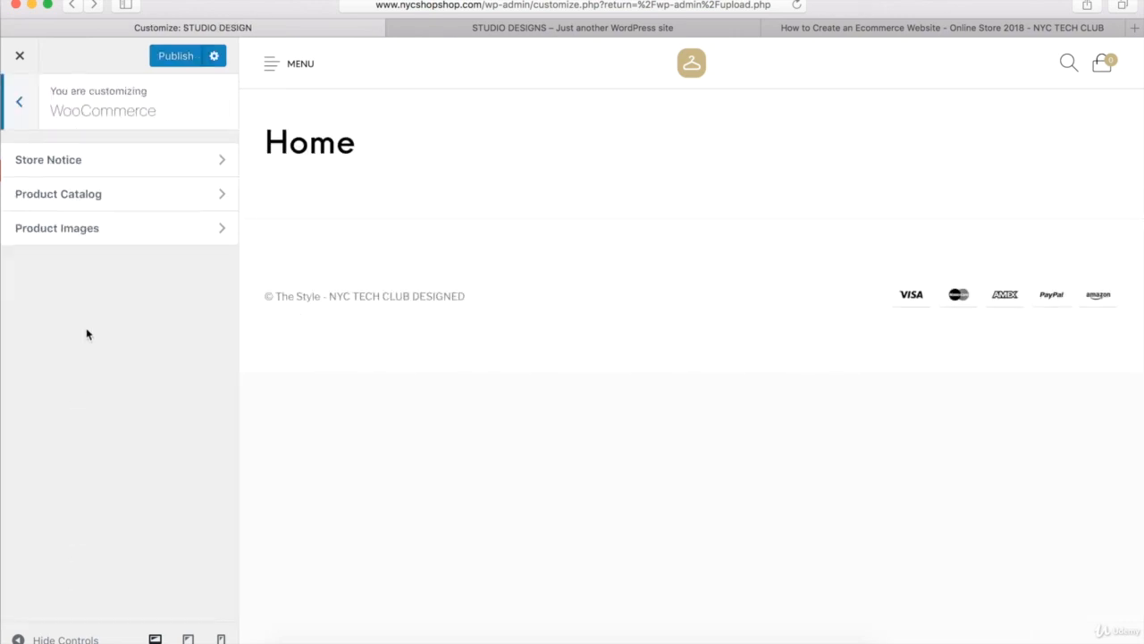
left_click(87, 198)
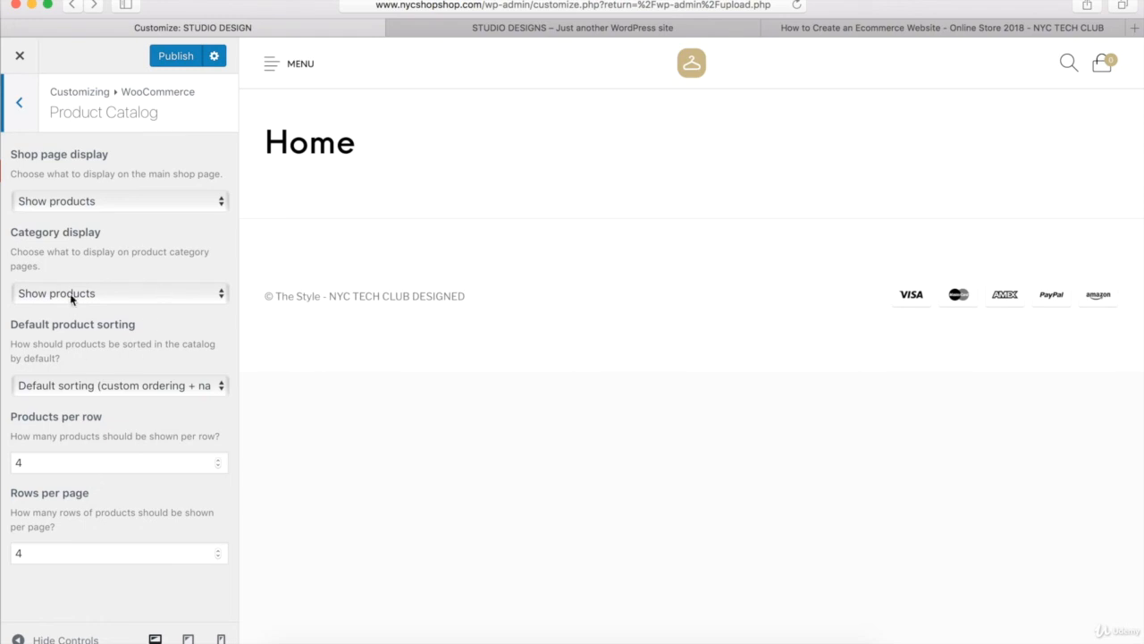
left_click(28, 120)
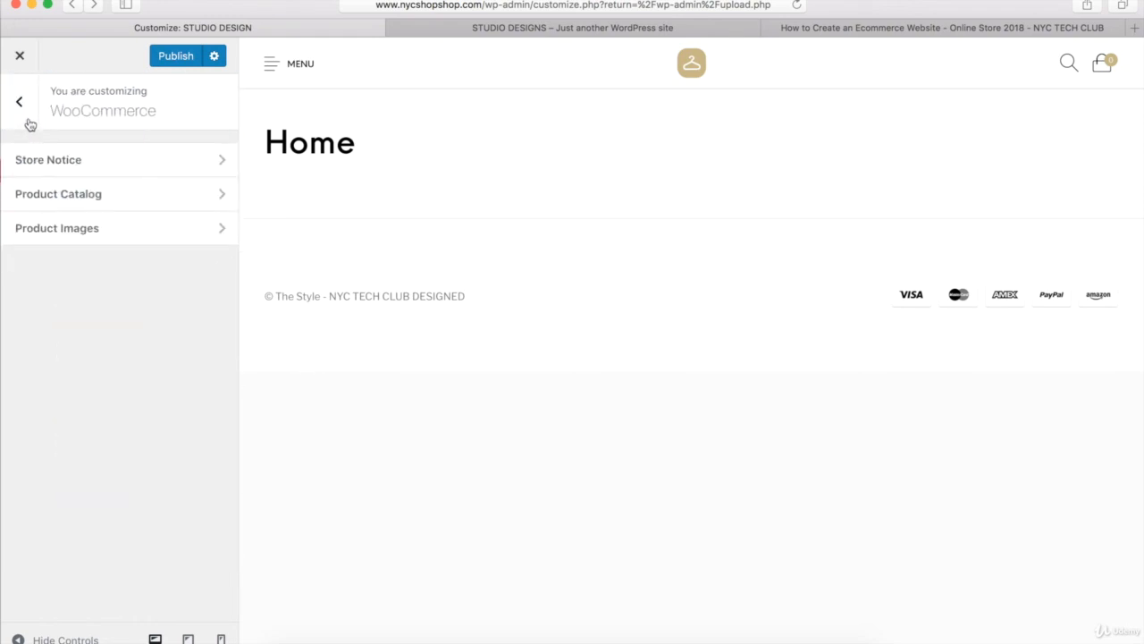
- In the WooCommerce Product Images settings, set the main image width to 768 and the thumbnail width to 330
left_click(57, 231)
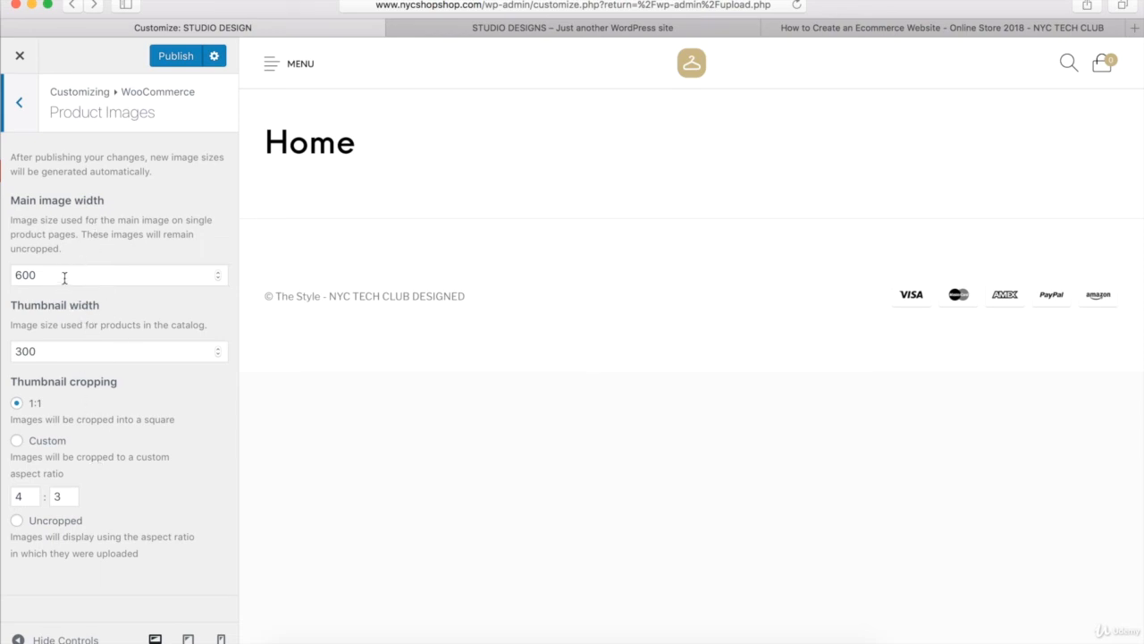
left_click_drag(64, 278, 16, 276)
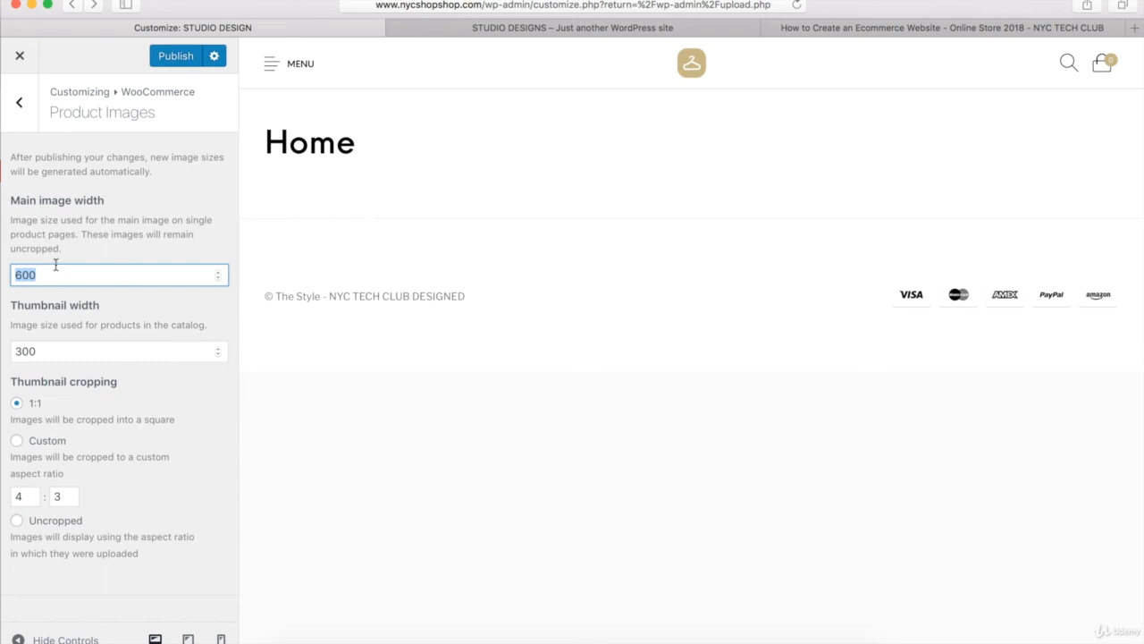
type("768")
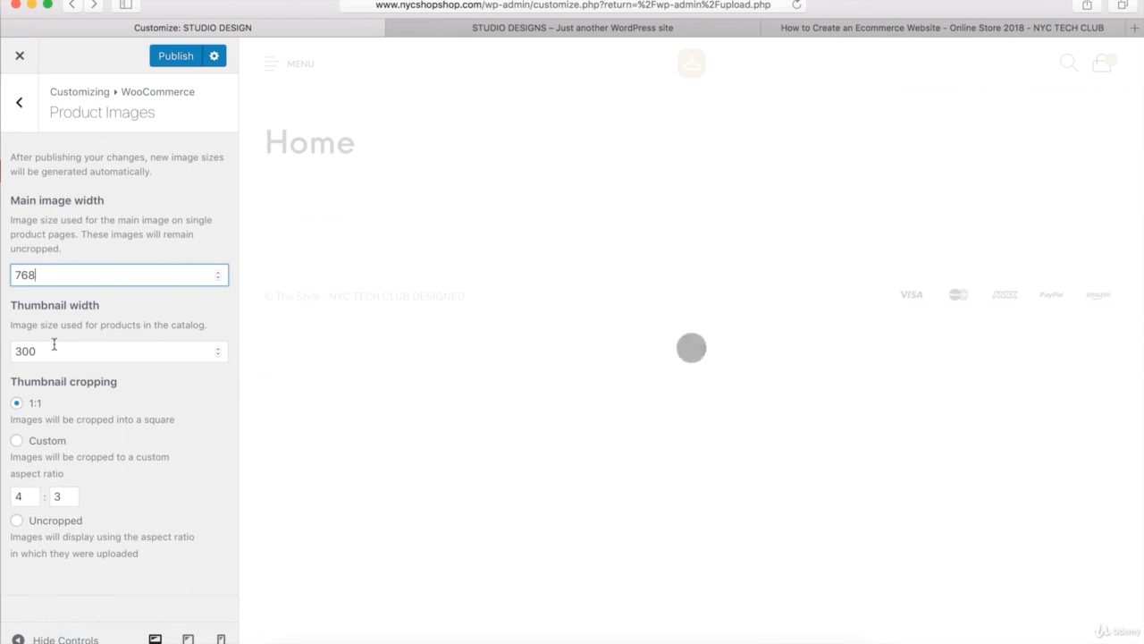
key("Tab")
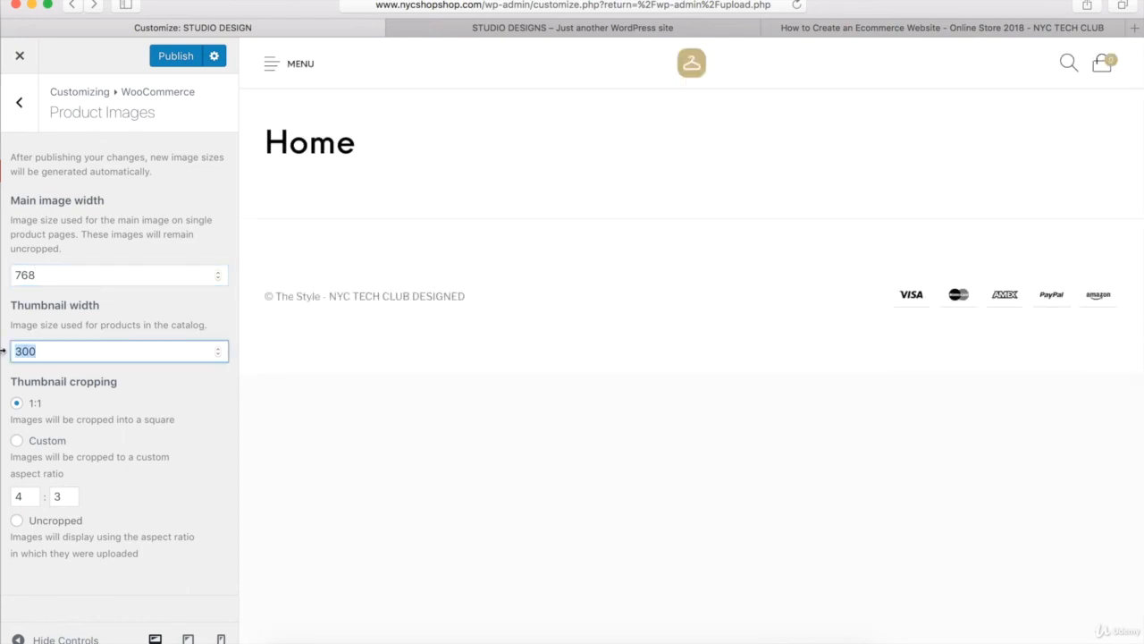
type("330")
- Set thumbnail cropping to Custom with an aspect ratio of 8:10
left_click(17, 442)
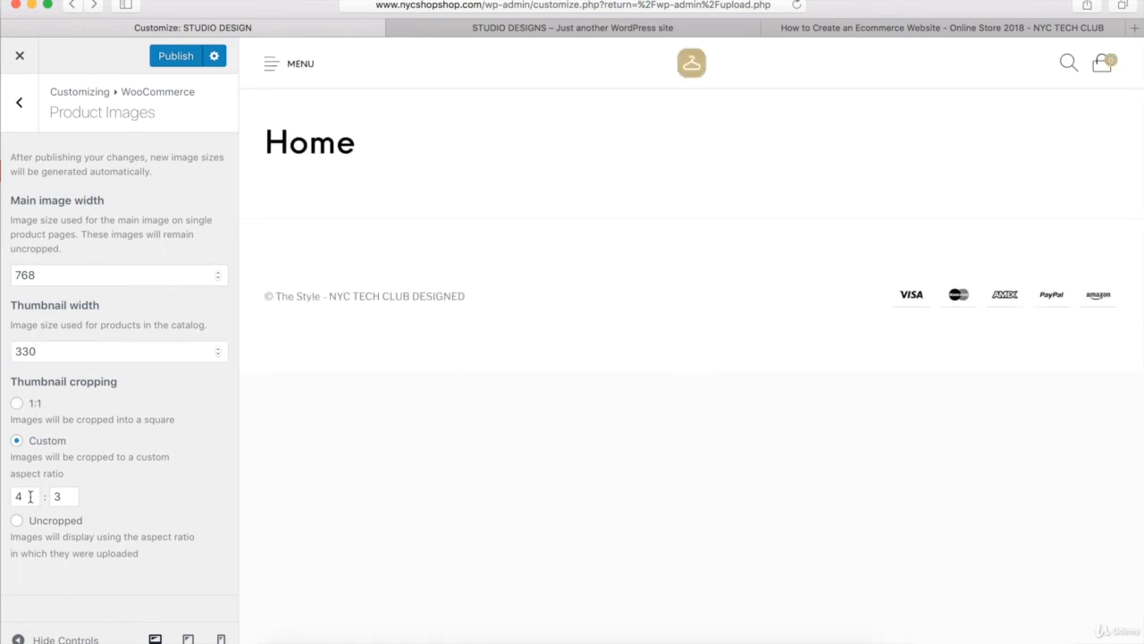
double_click(30, 497)
type("8")
key("Tab")
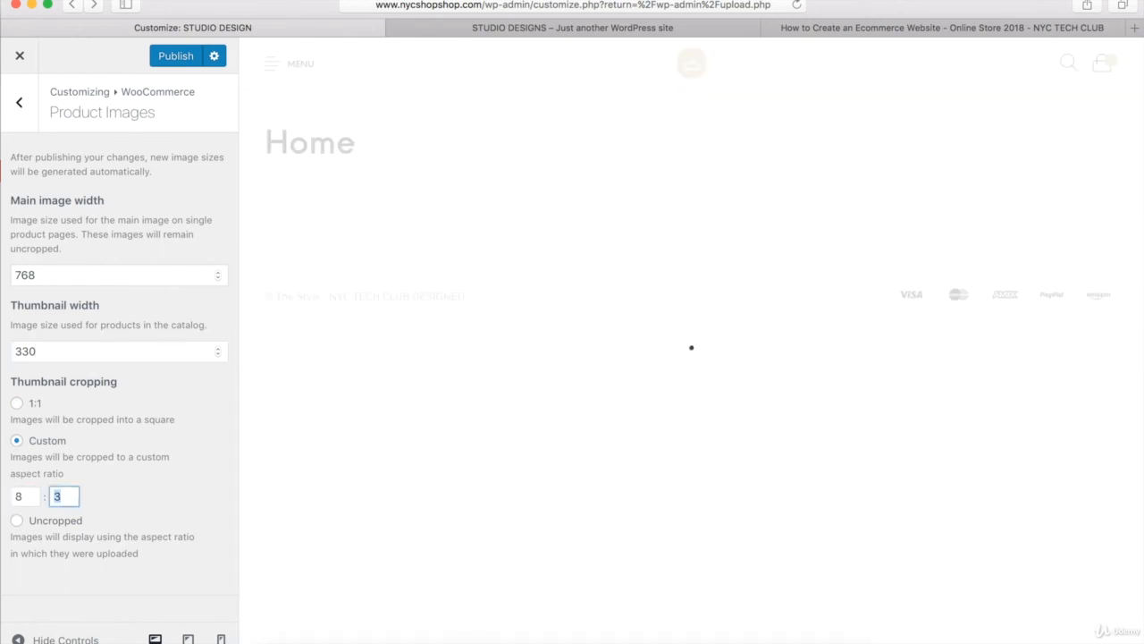
type("10")
left_click(67, 172)
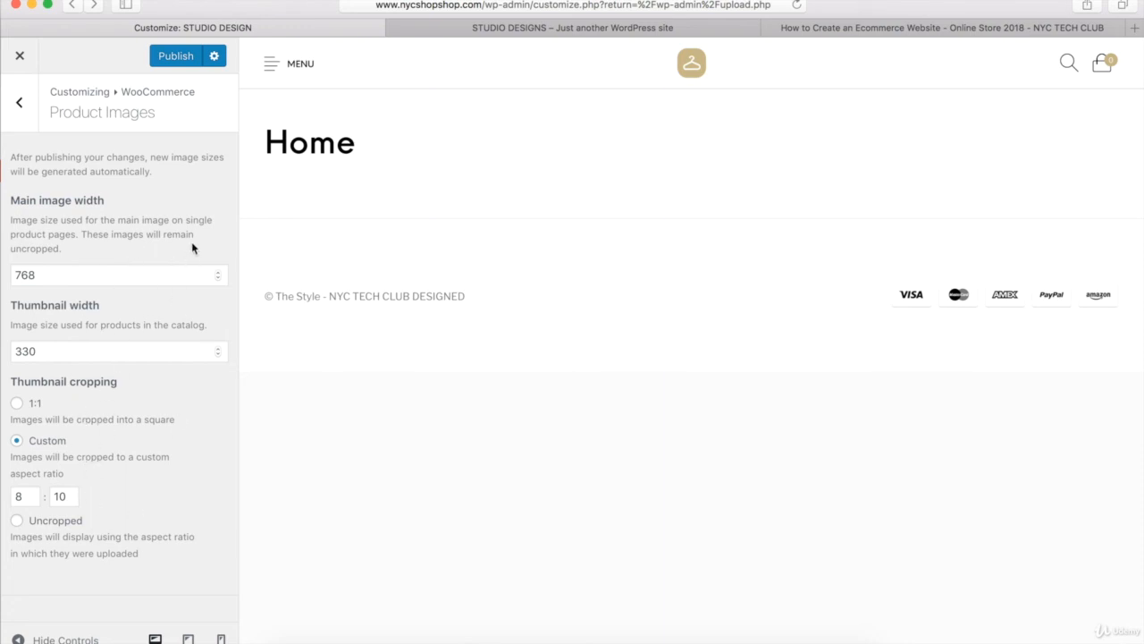
- Return to the main customizer sections and publish the product image changes
left_click(21, 106)
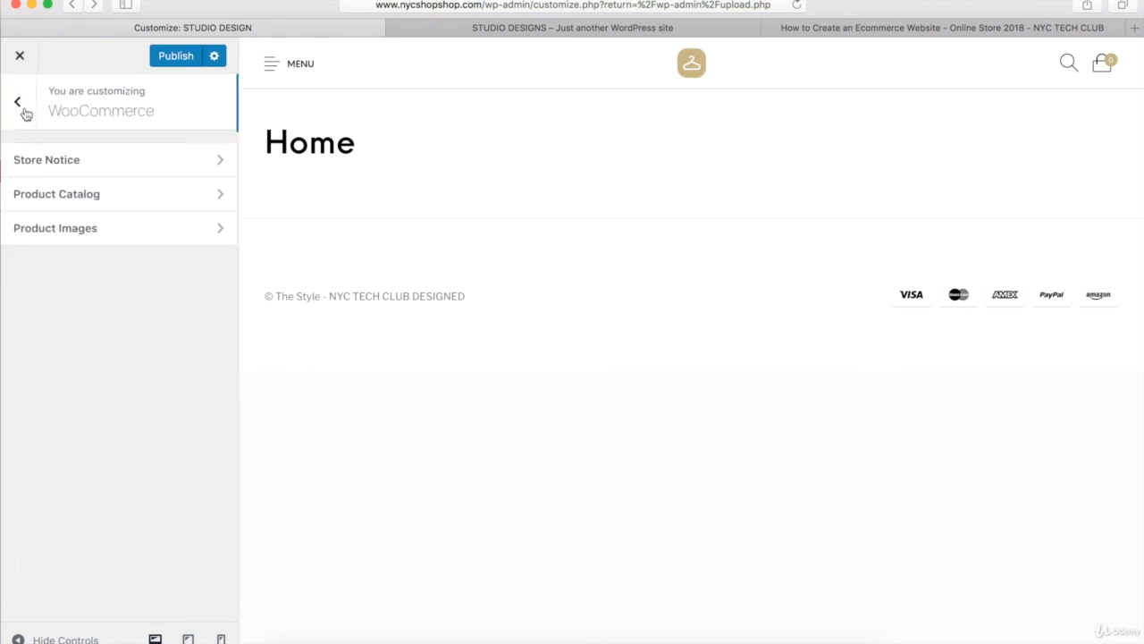
left_click(25, 113)
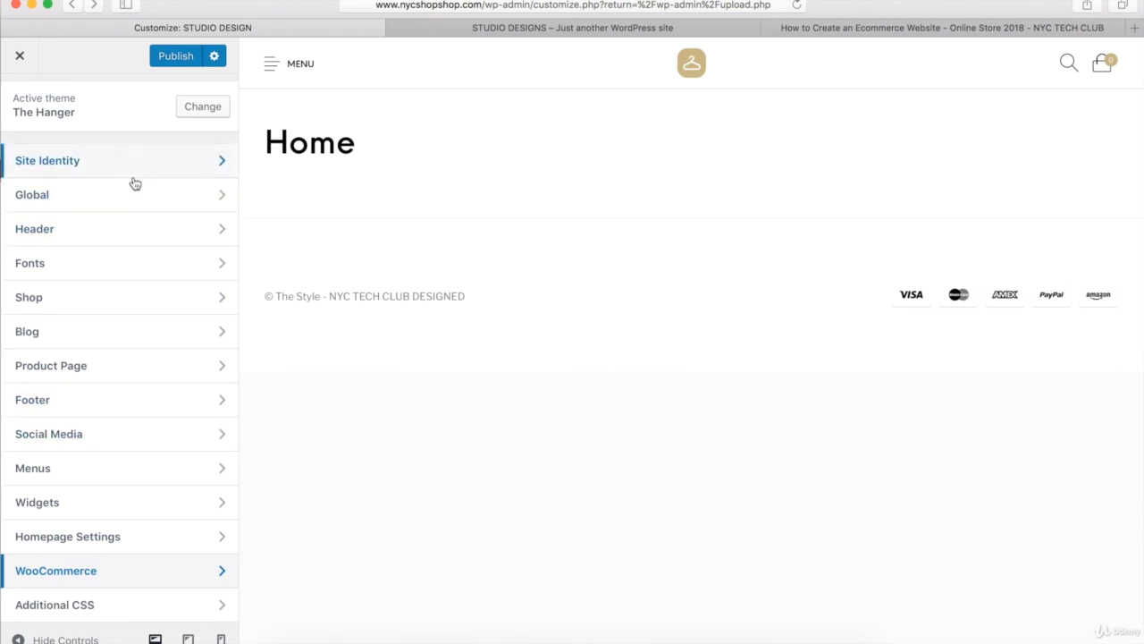
left_click(178, 58)
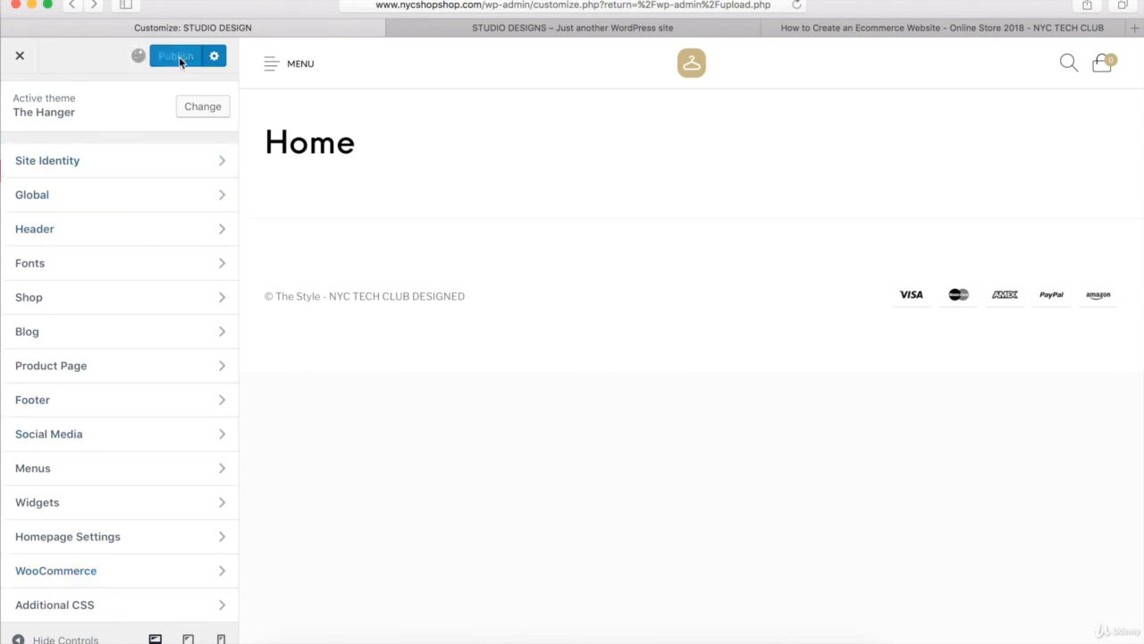